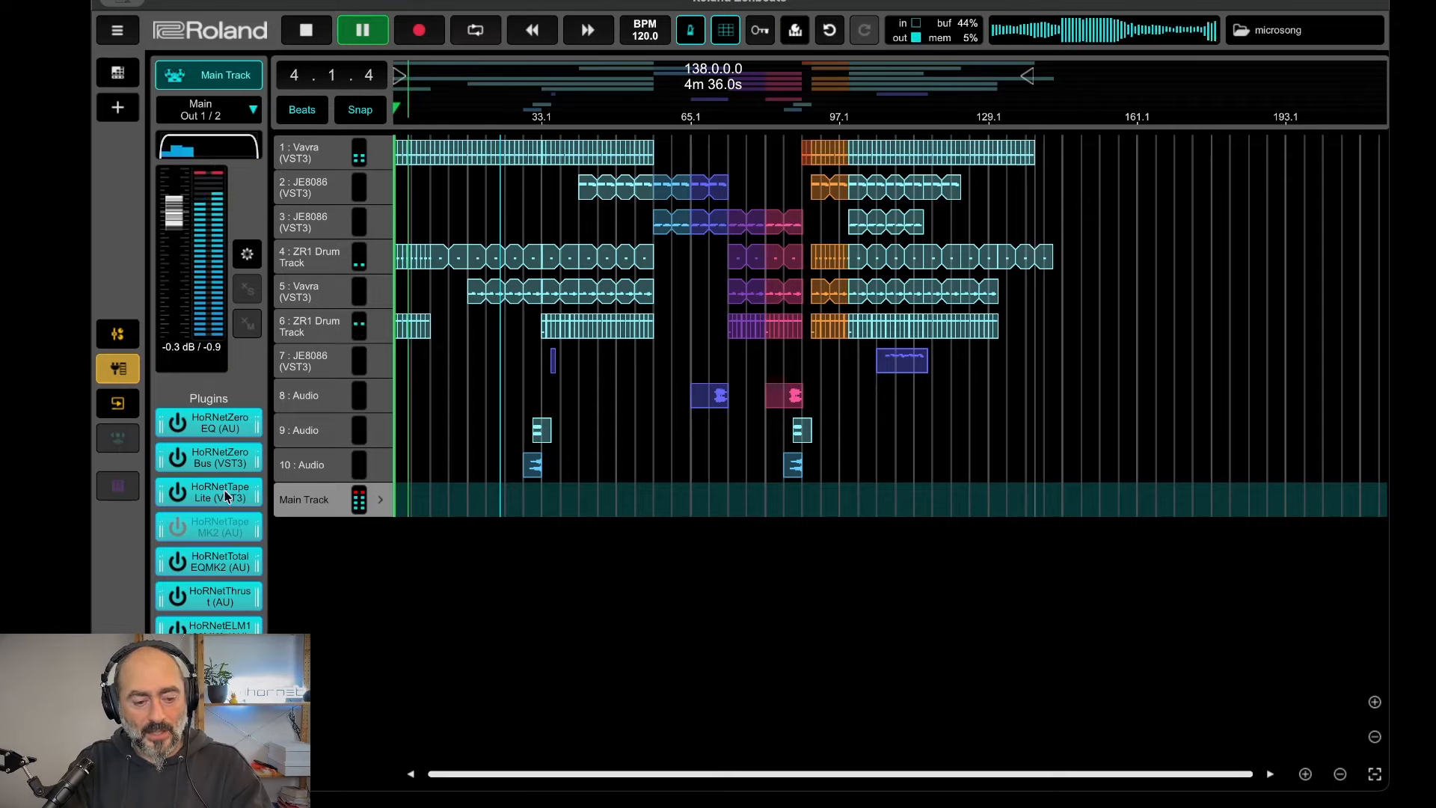
Open the Tape Lite plugin on the Main Track and set Input to 2.5 dB and Mix to 99%.
left_click(219, 492)
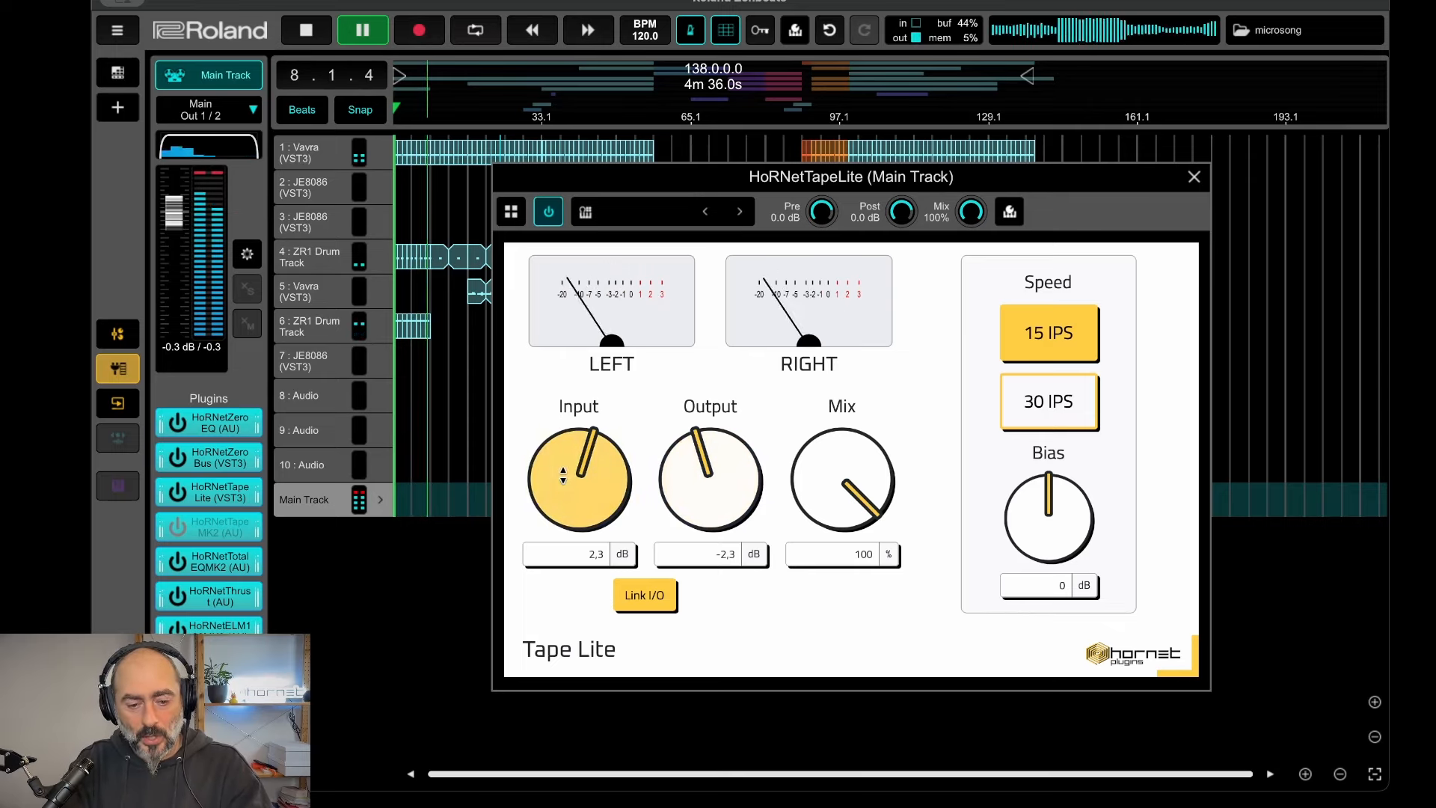
mouse_move(560, 468)
left_mouse_down()
mouse_move(565, 504)
mouse_move(577, 470)
left_mouse_up()
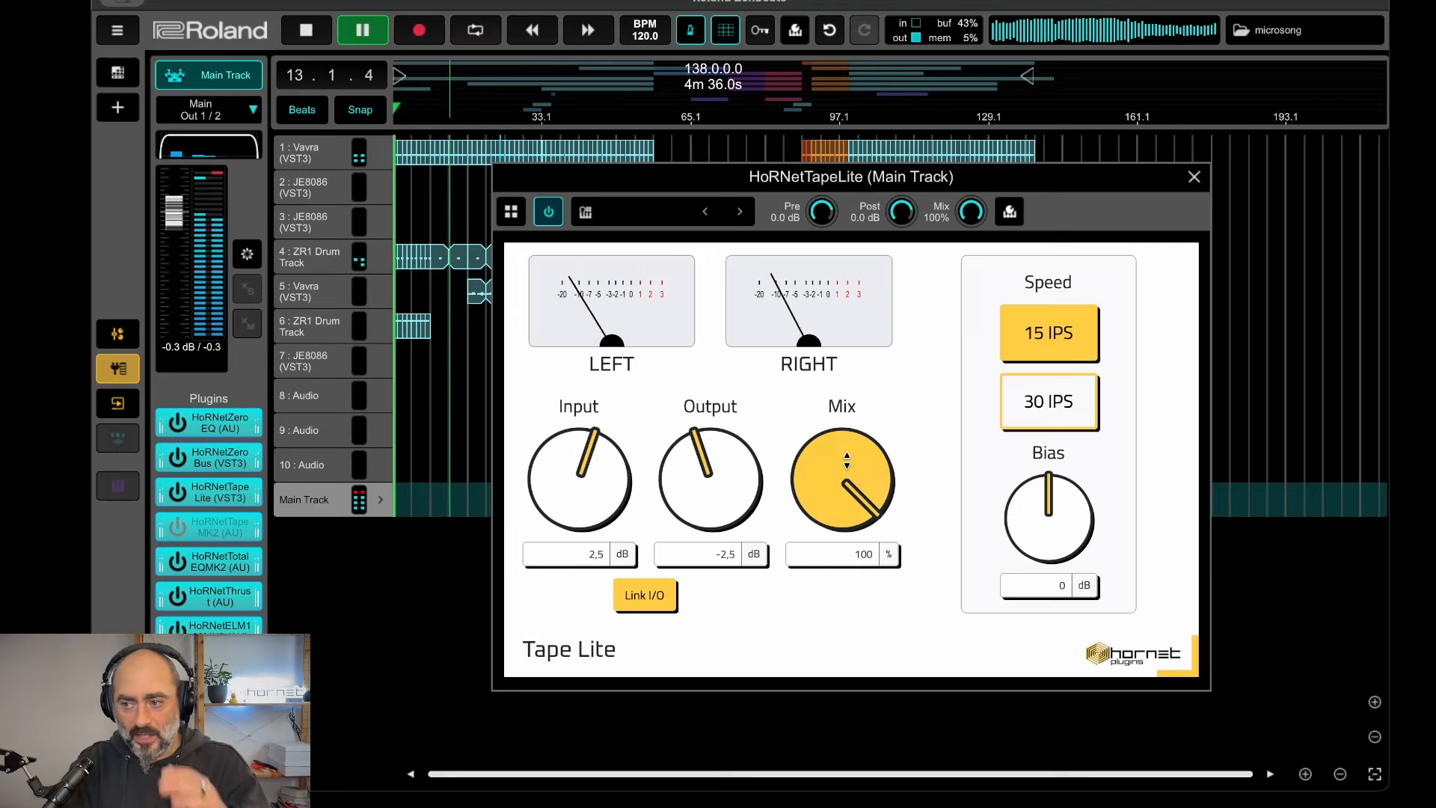
mouse_move(847, 461)
left_mouse_down()
mouse_move(833, 781)
mouse_move(845, 467)
left_mouse_up()
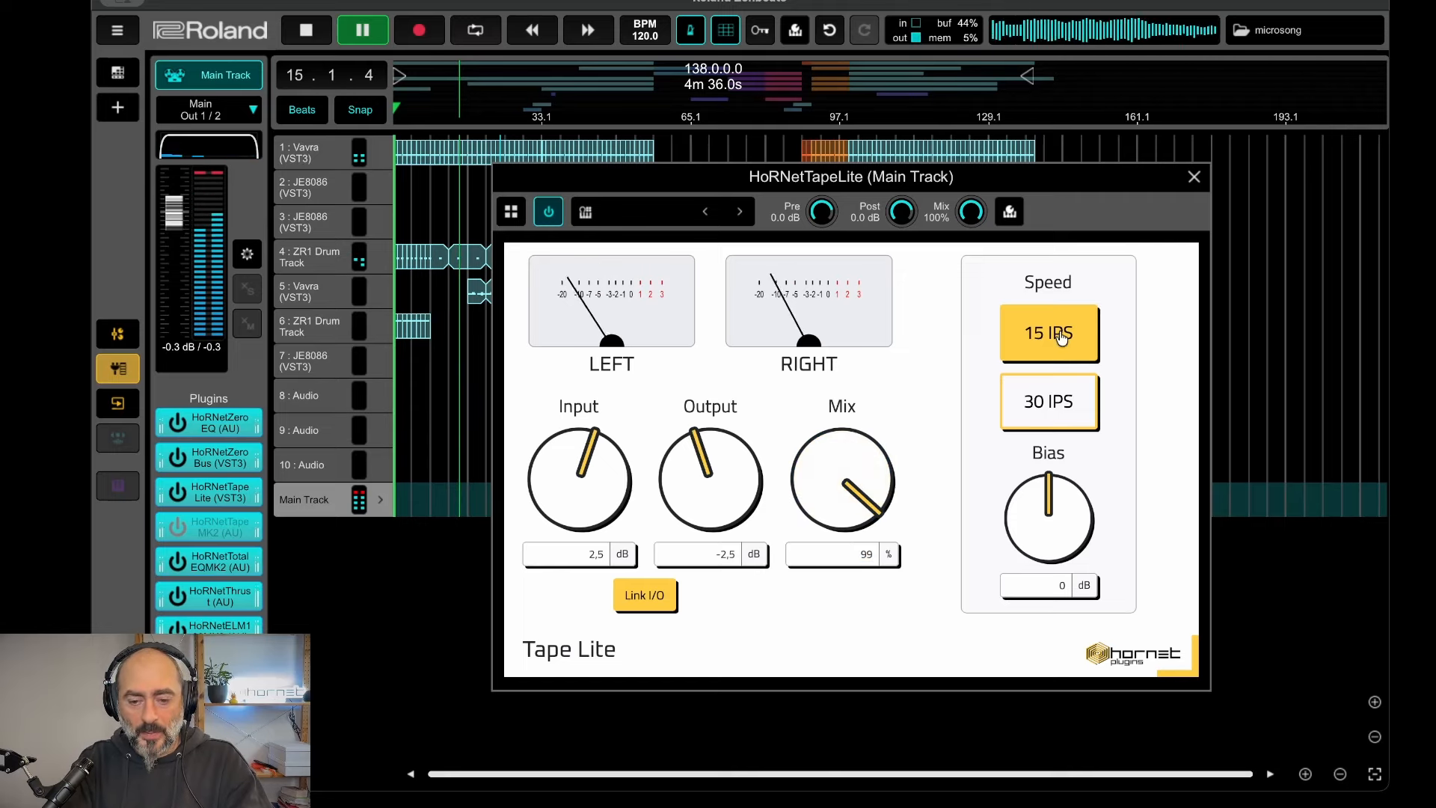
Try the 30 IPS tape speed, return to 15 IPS, and touch the Bias control while leaving it at 0 dB.
left_click(1062, 400)
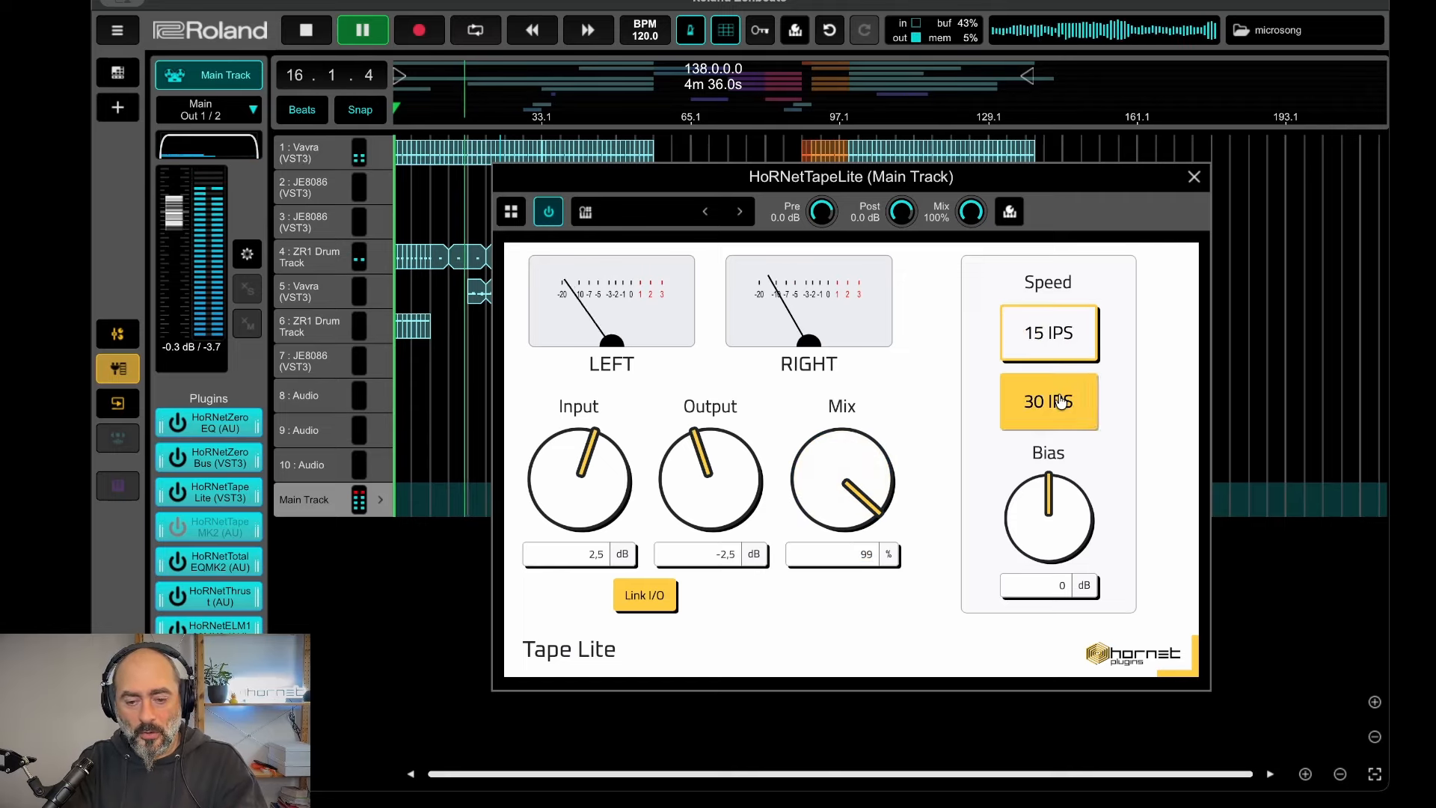
left_click(1064, 338)
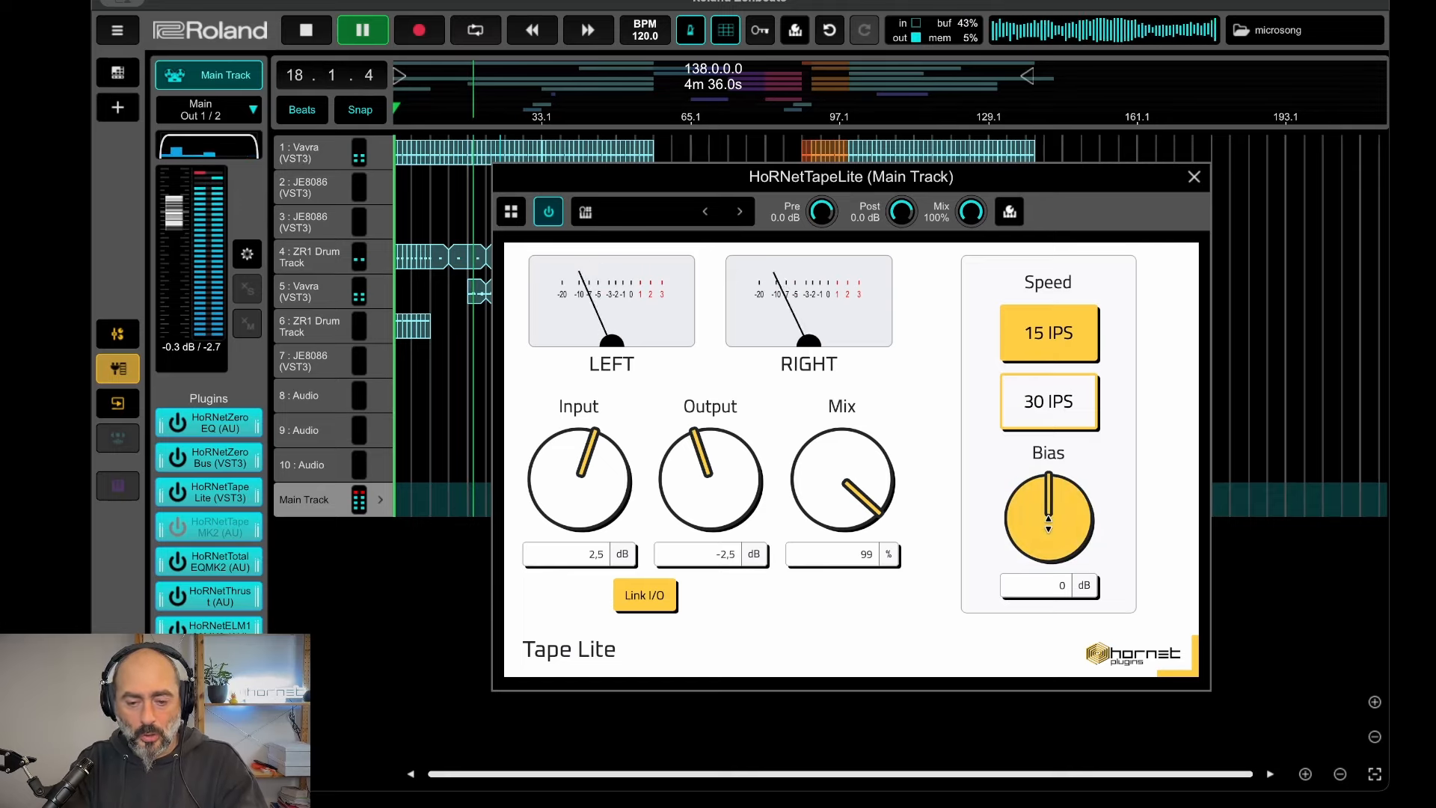
mouse_move(1048, 528)
left_mouse_down()
mouse_move(1020, 391)
mouse_move(1022, 654)
mouse_move(1045, 525)
left_mouse_up()
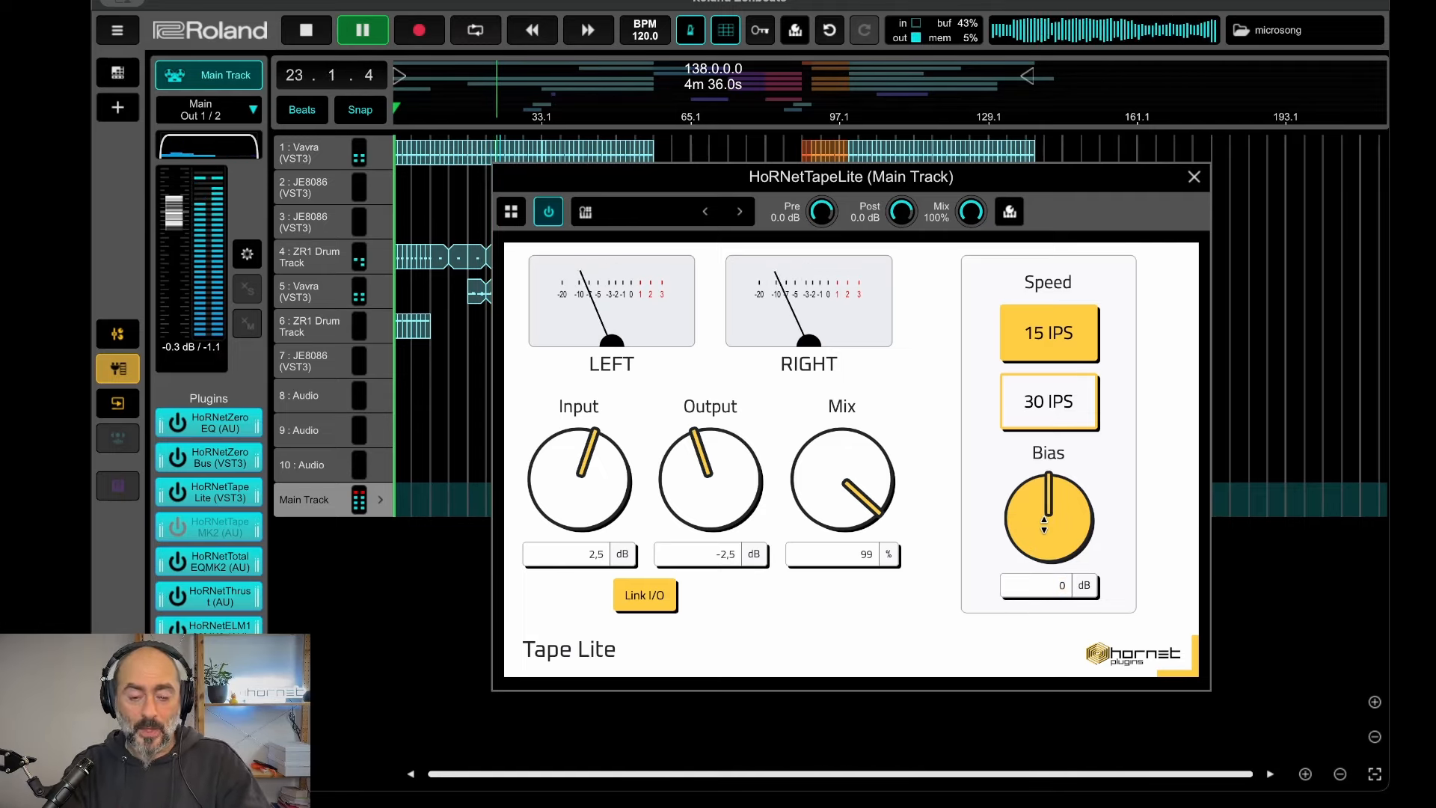
Bypass Tape Lite on the Main Track and re-enable it to compare the processed and unprocessed sound.
left_click(552, 214)
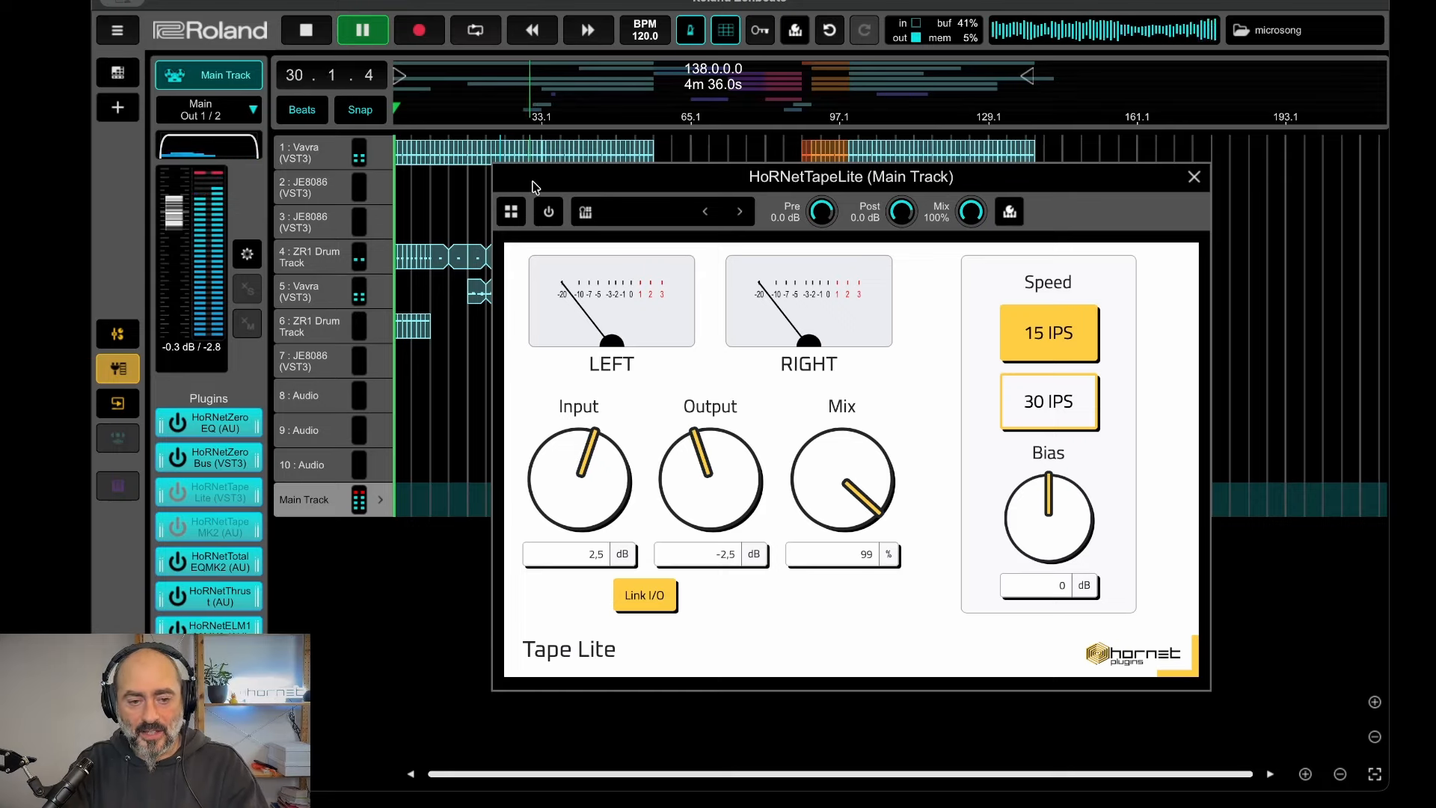
left_click_drag(532, 182, 538, 180)
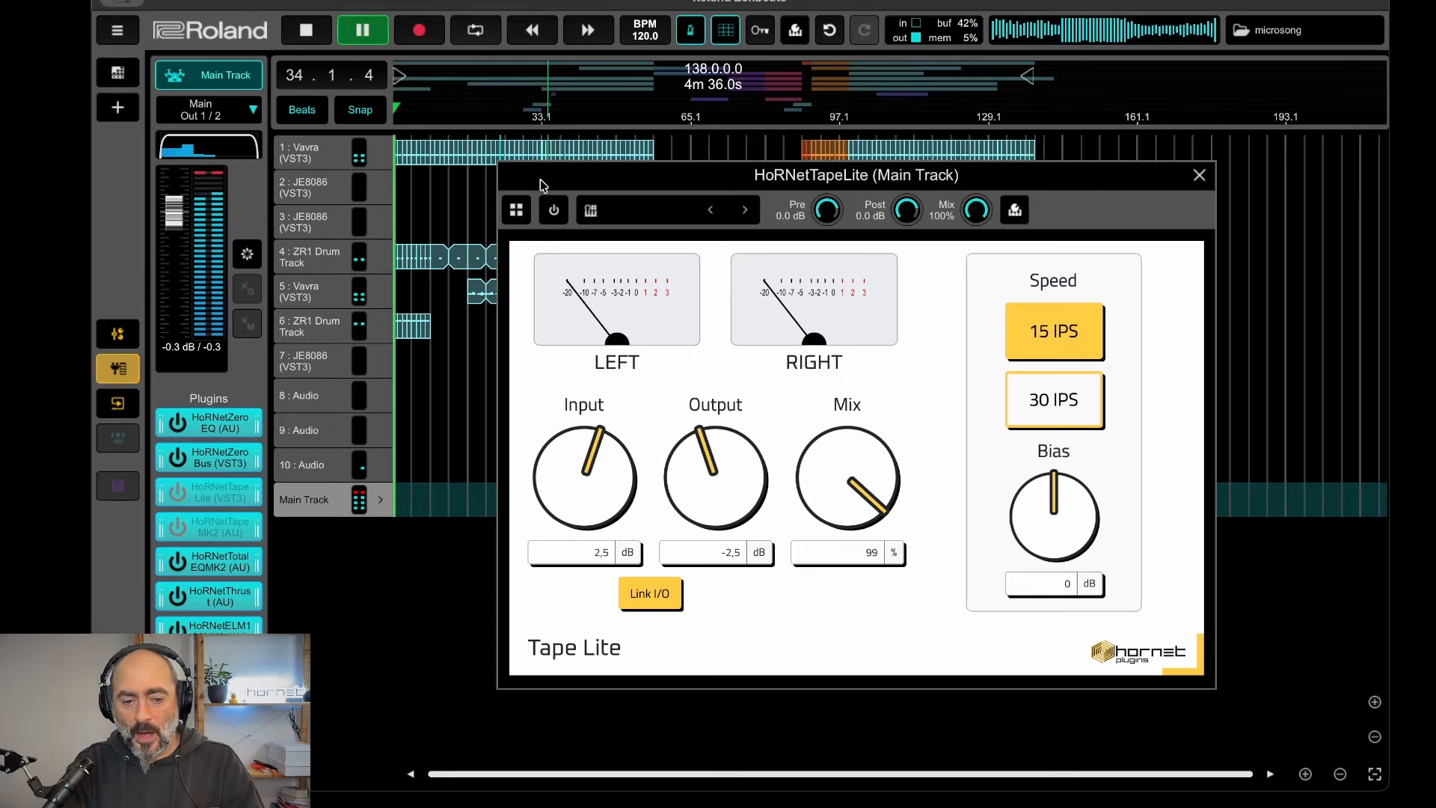
left_click(552, 216)
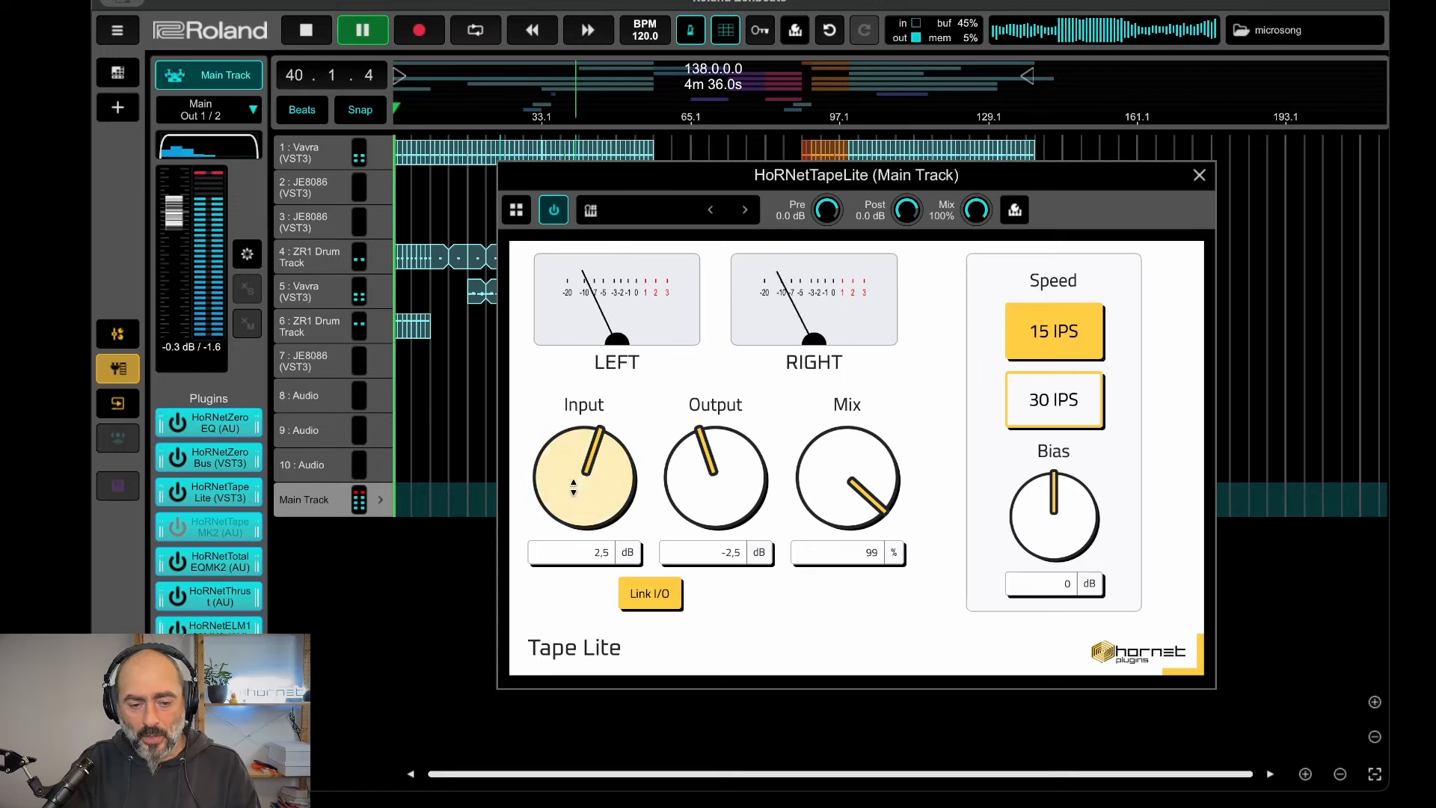
Push the linked Input gain to 18 dB to hear heavy saturation, and settle it at about 4.6 dB.
left_click_drag(581, 473, 589, 296)
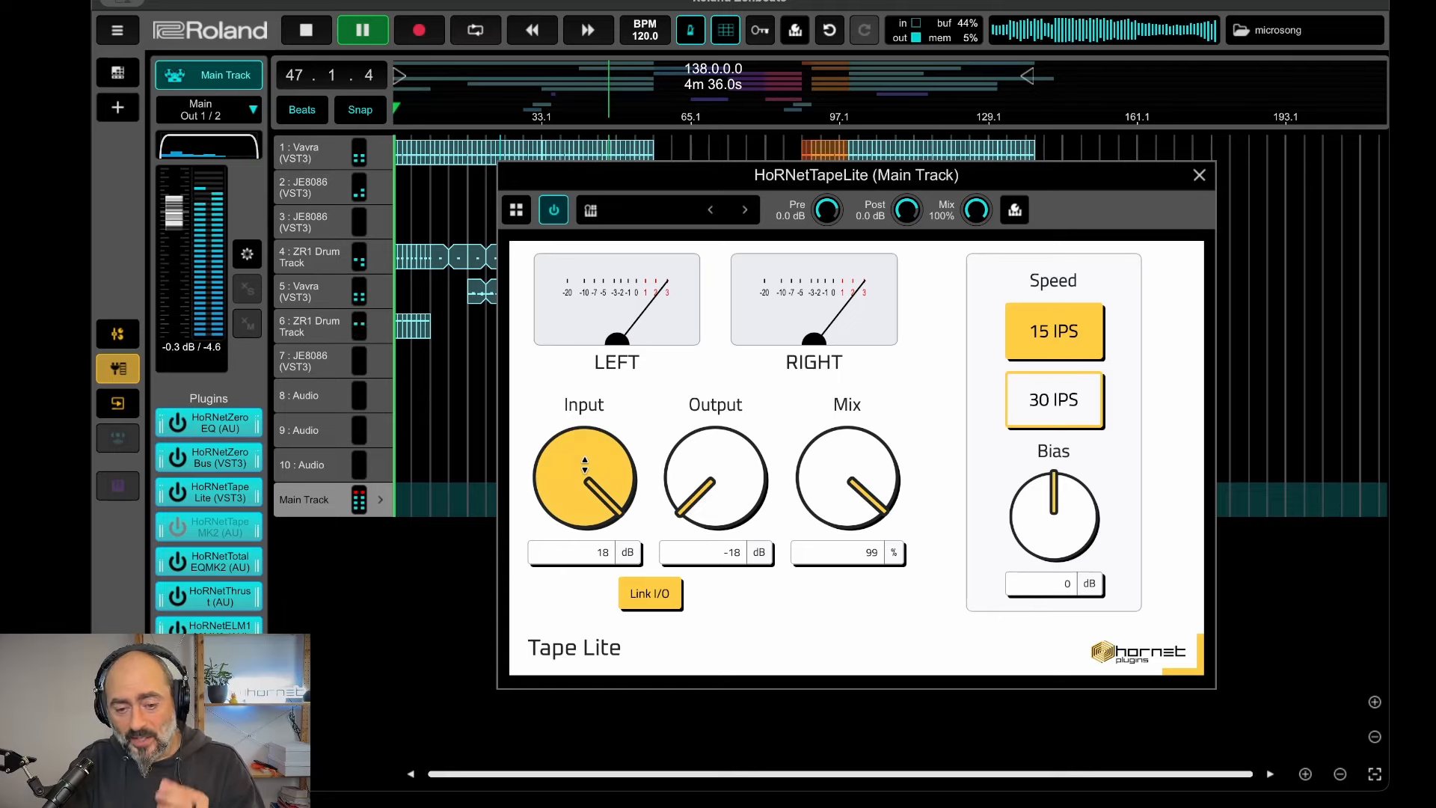
left_click_drag(585, 465, 552, 646)
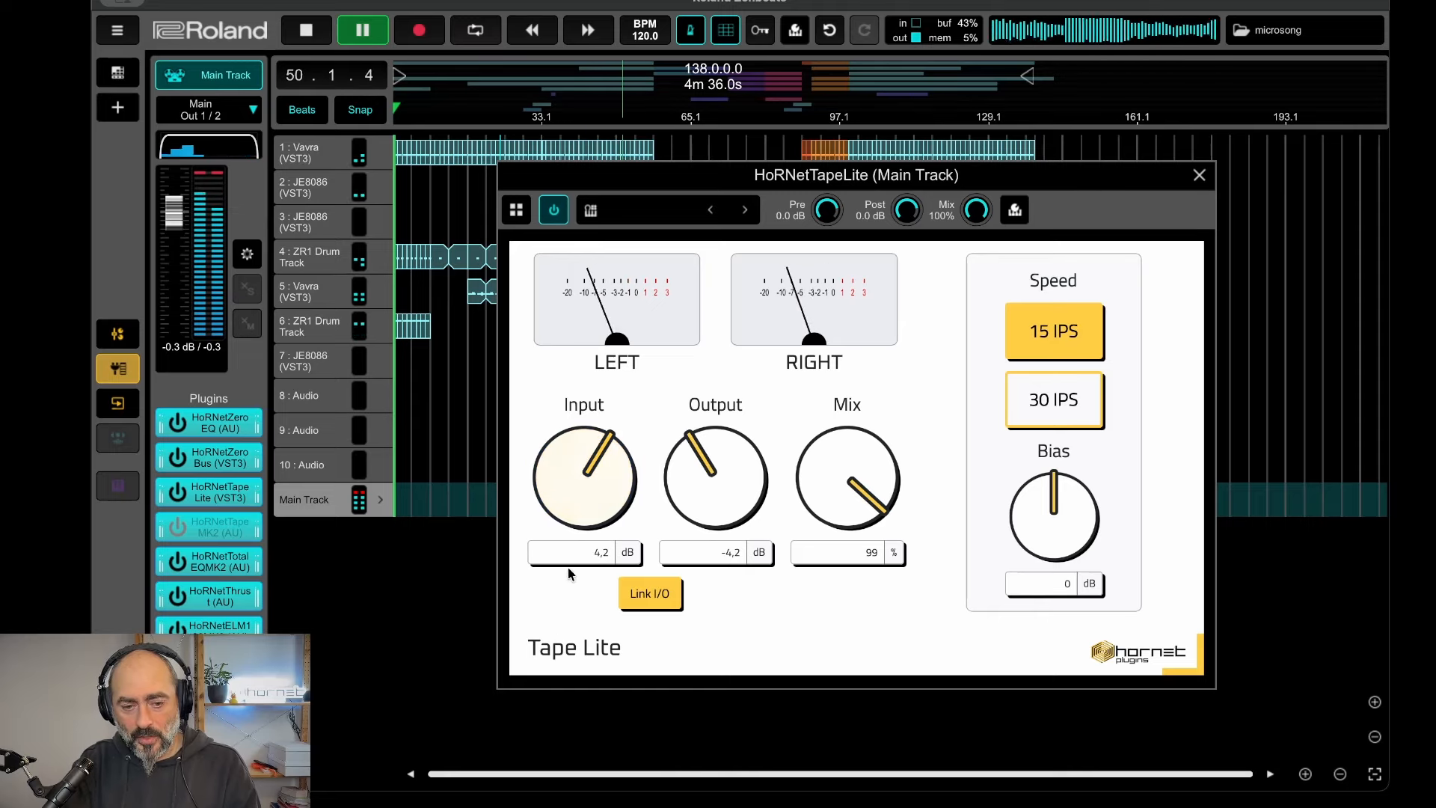
left_click_drag(571, 522, 576, 504)
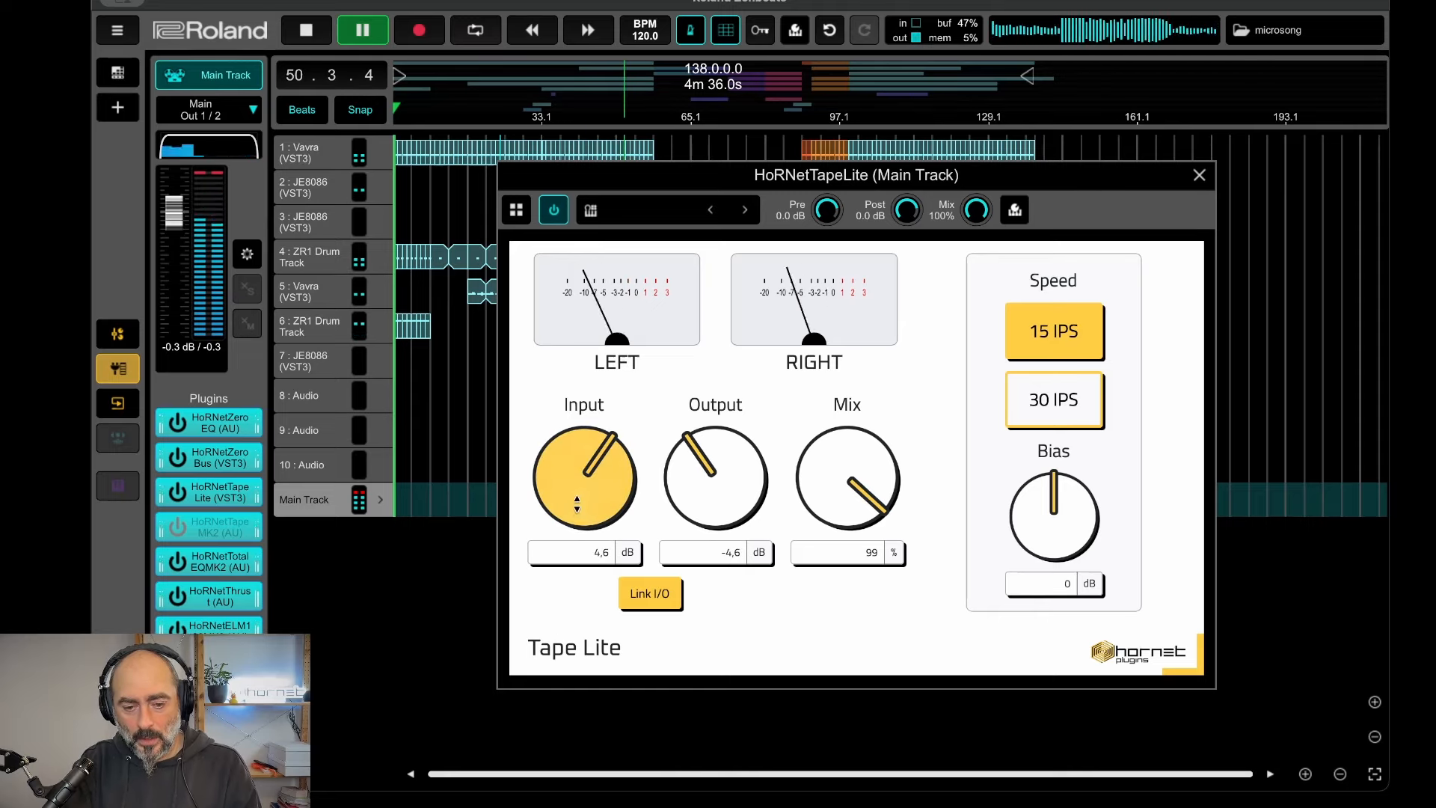
Compare the 30 IPS speed with 15 IPS at the raised Input gain, ending on 15 IPS.
left_click(1064, 408)
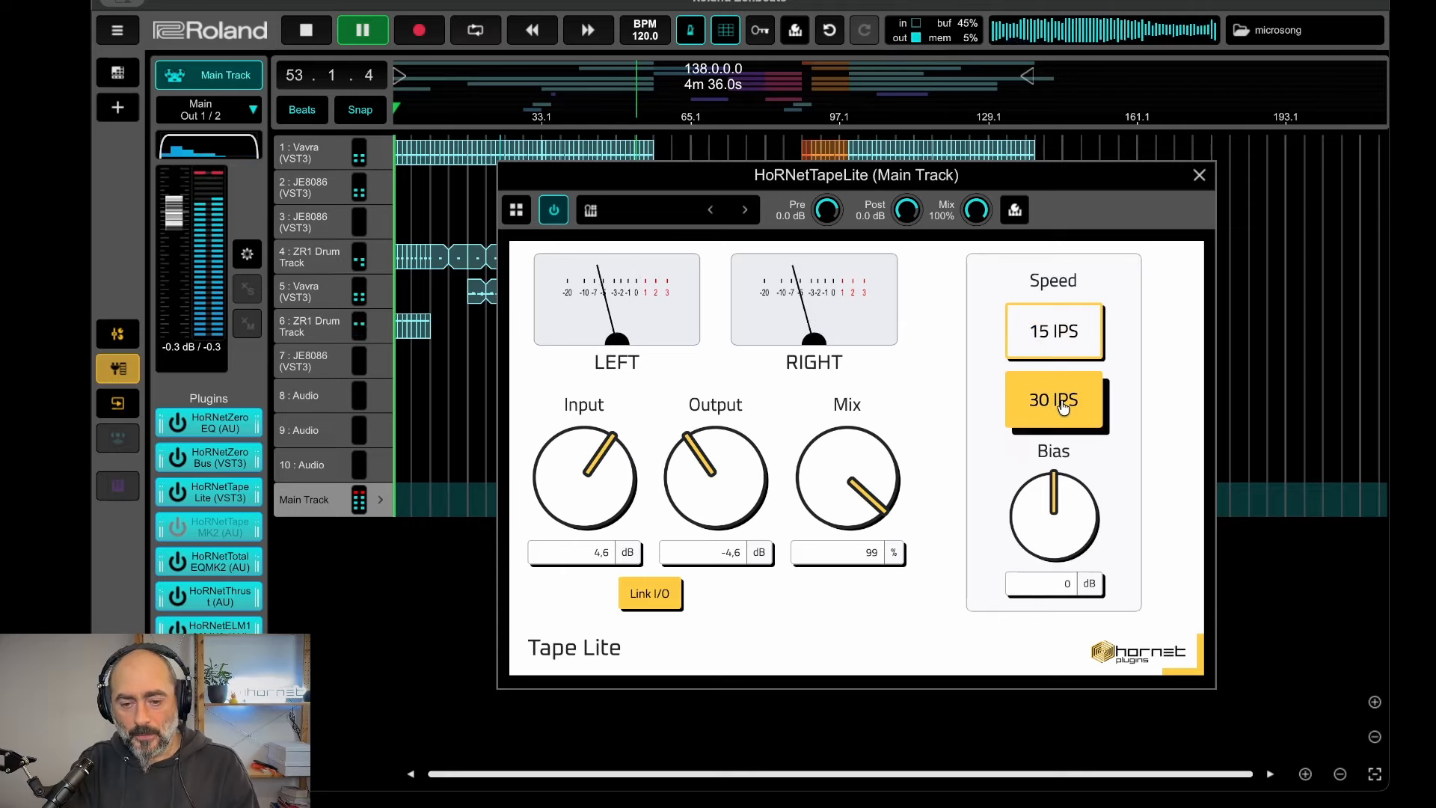
left_click(1047, 337)
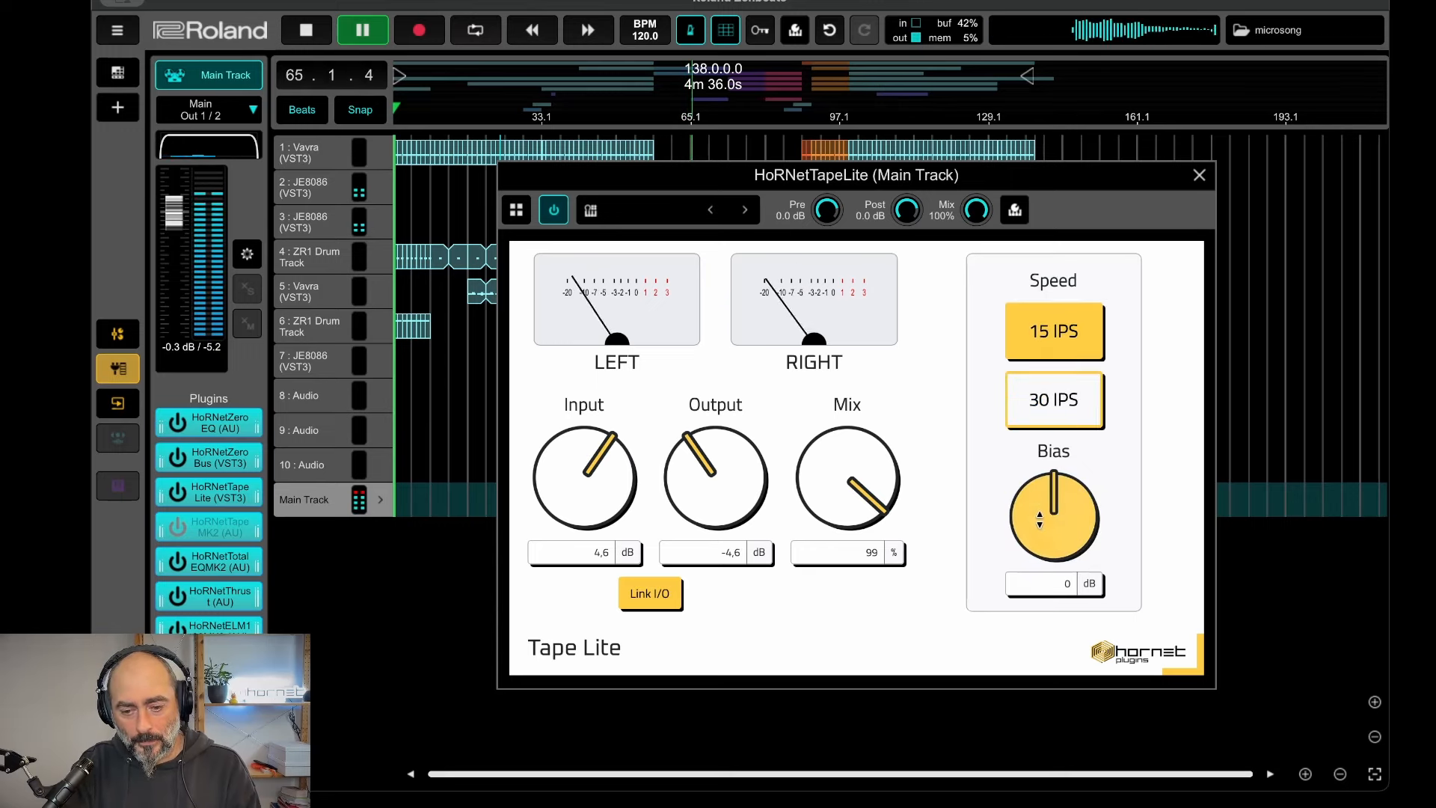
Audition the Bias by sweeping it to 2.6 dB and down to -6 dB several times.
left_click_drag(1040, 516, 1038, 440)
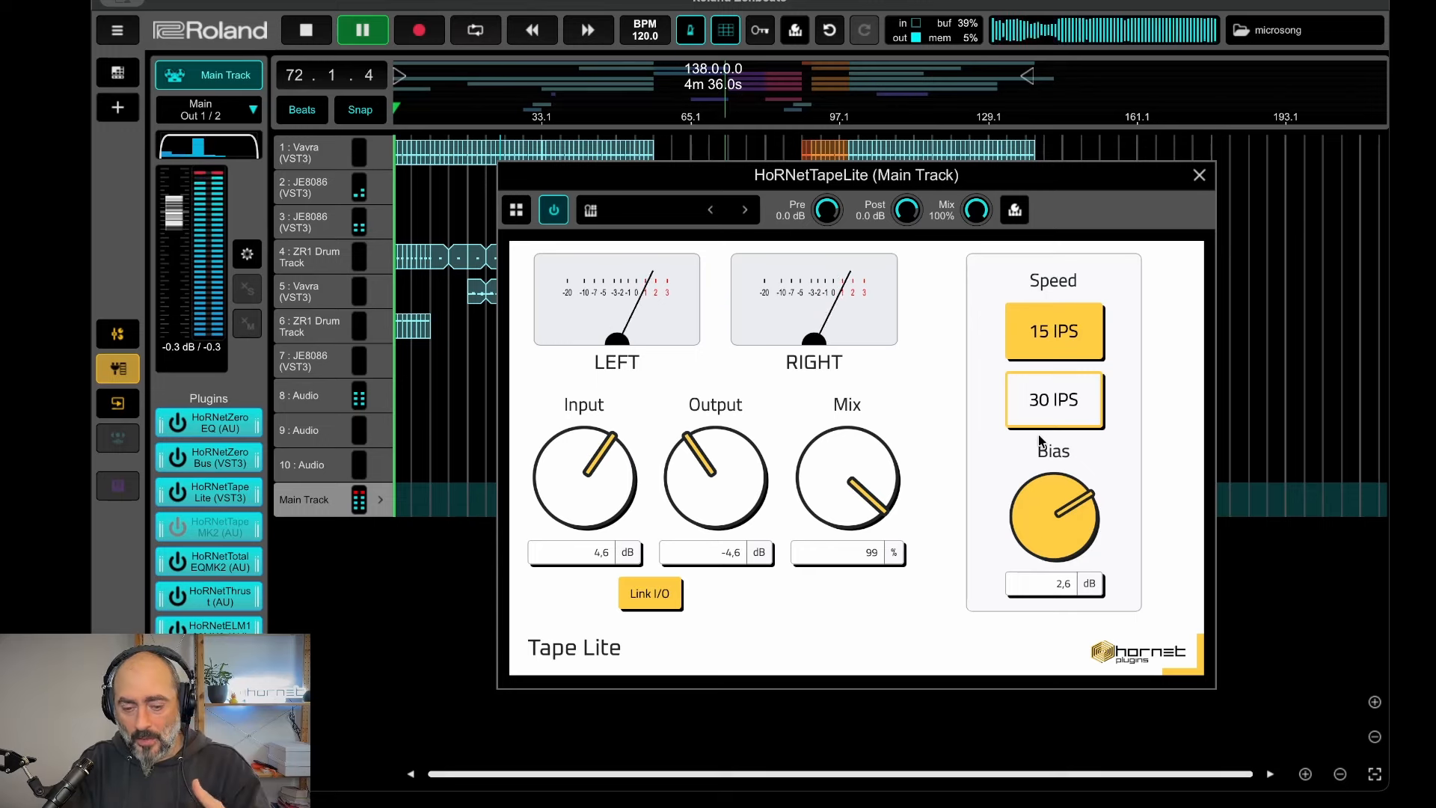
left_click_drag(1036, 502, 1014, 701)
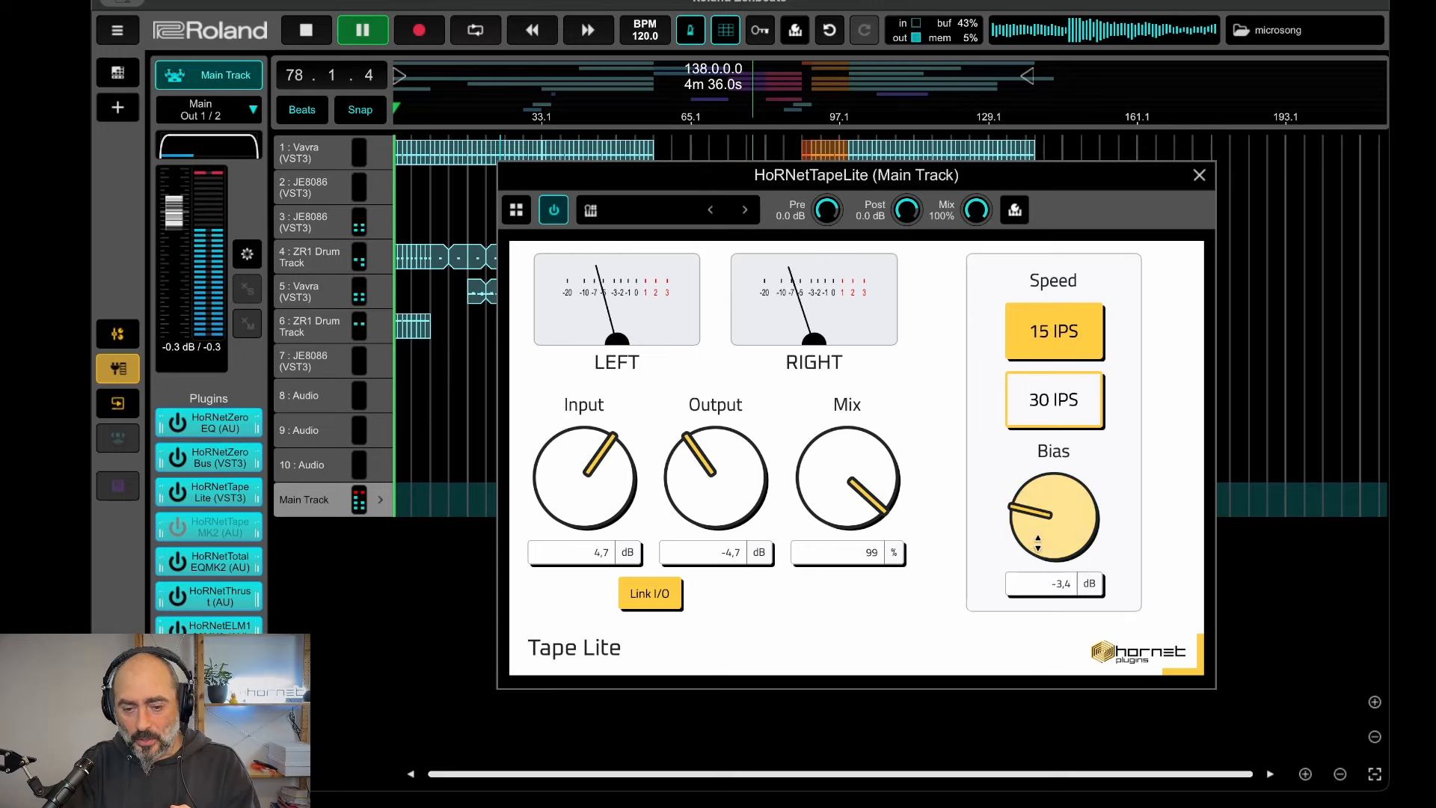
left_click_drag(1036, 540, 1036, 622)
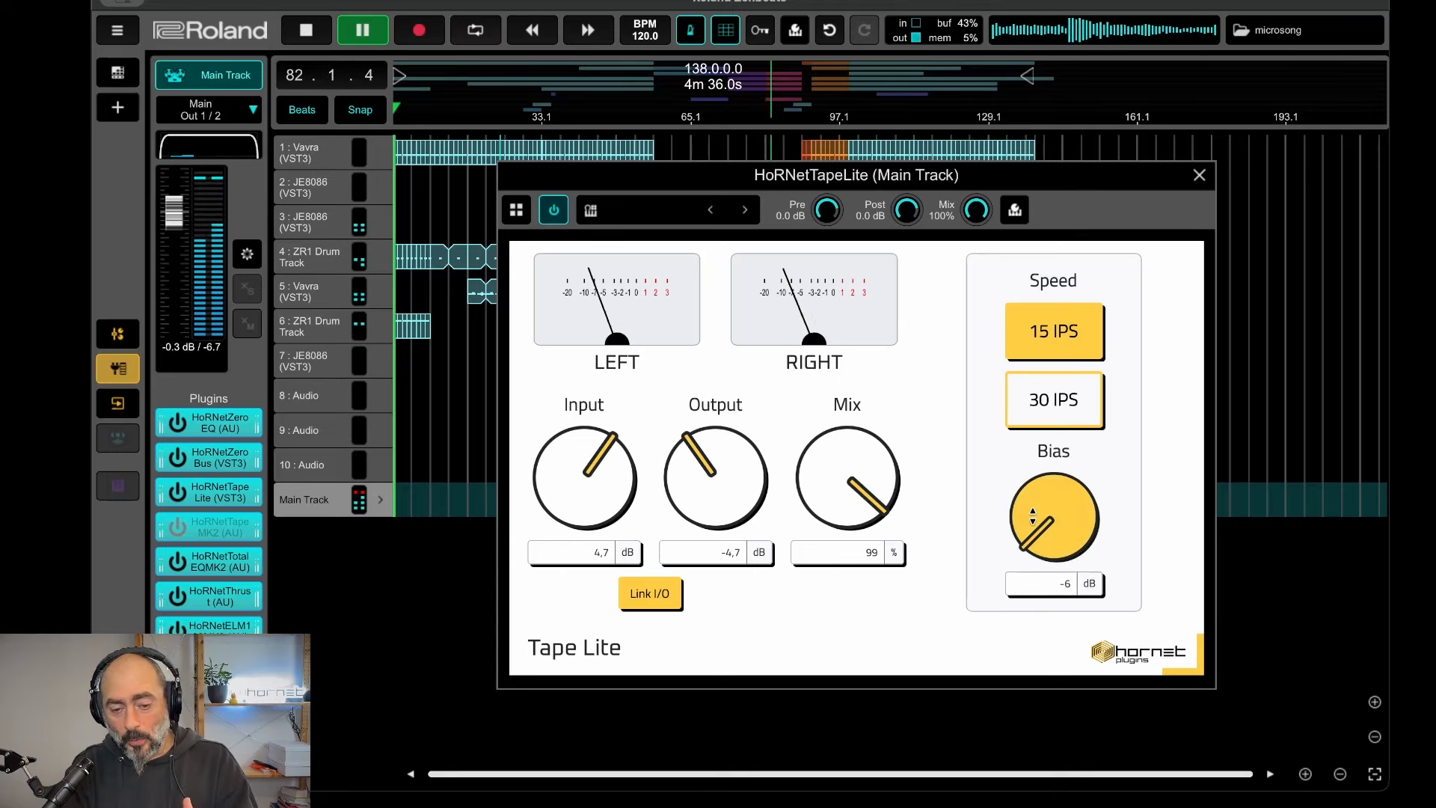
left_click_drag(1034, 516, 1031, 330)
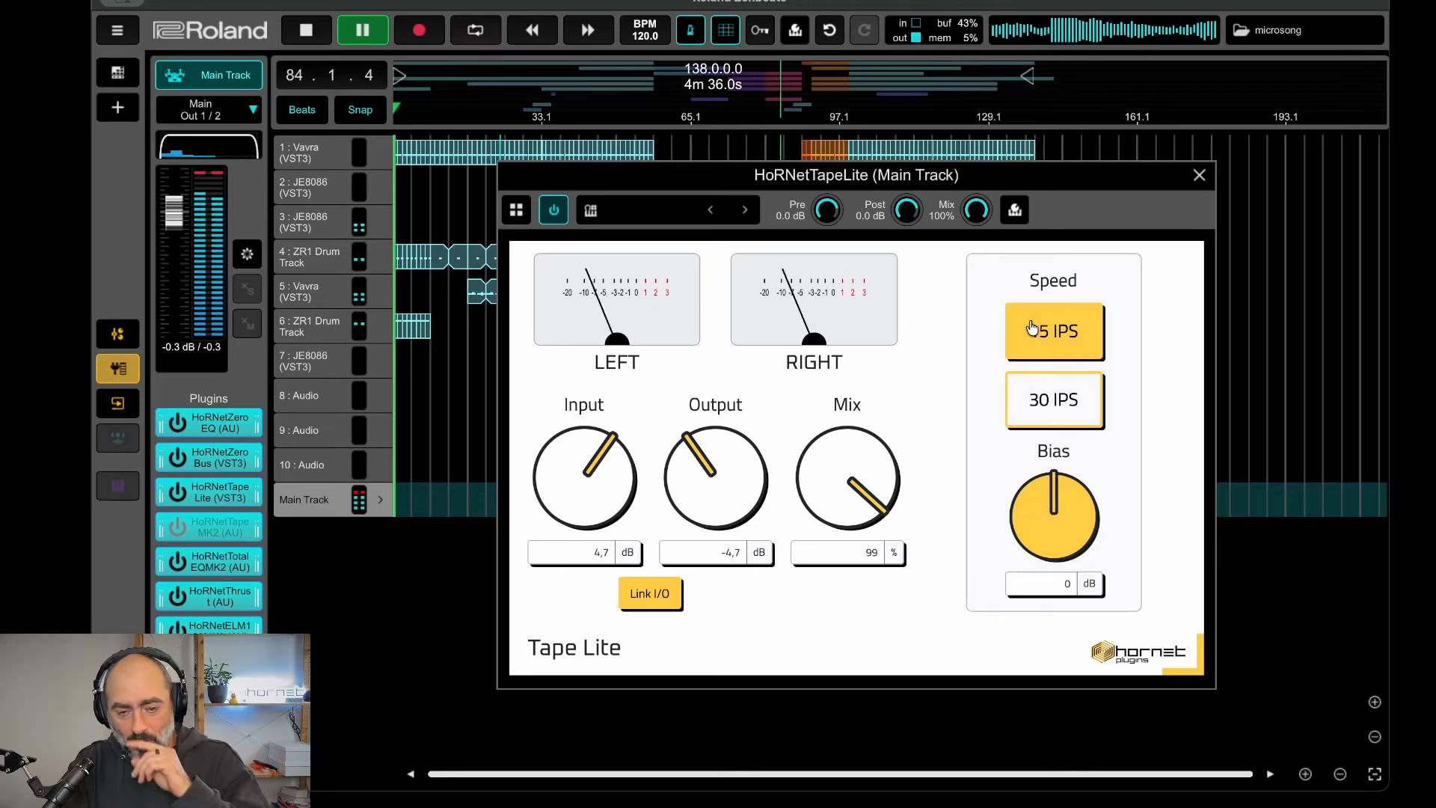
left_click_drag(1032, 330, 1022, 519)
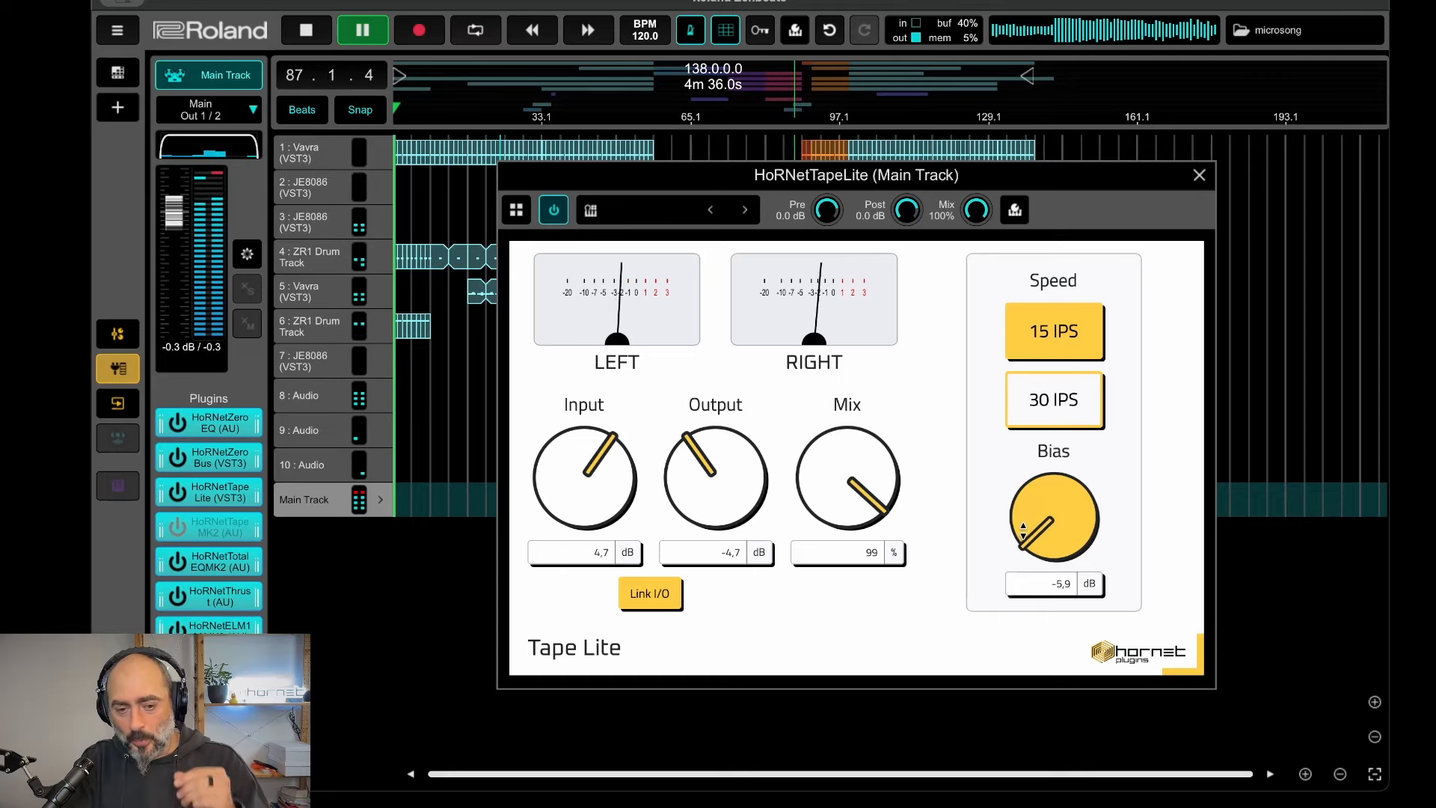
left_click_drag(1023, 533, 1034, 361)
Reset Tape Lite's Bias to 0 dB and Mix to 100%, and close the plugin with playback stopped.
double_click(1046, 496)
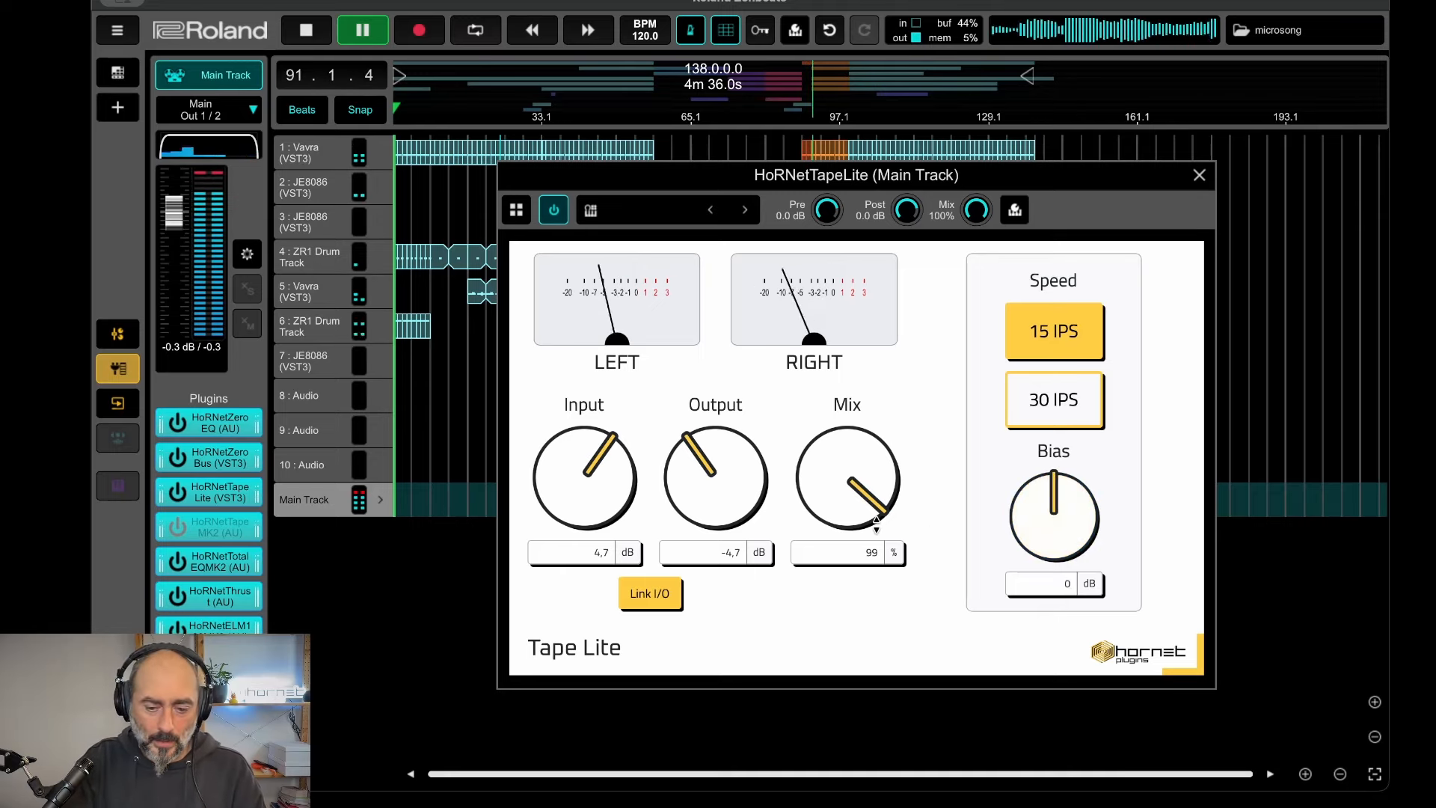
double_click(868, 502)
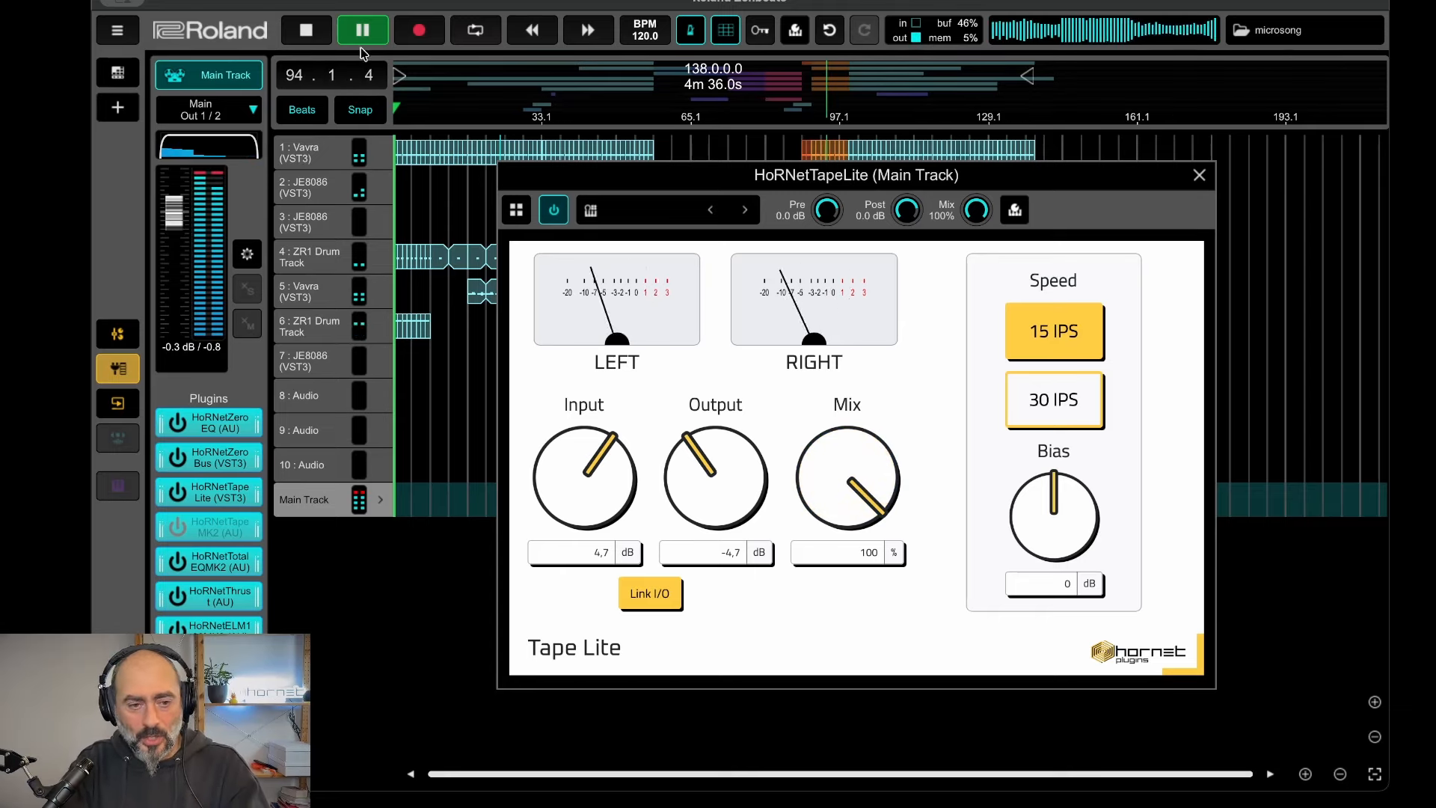
left_click(304, 32)
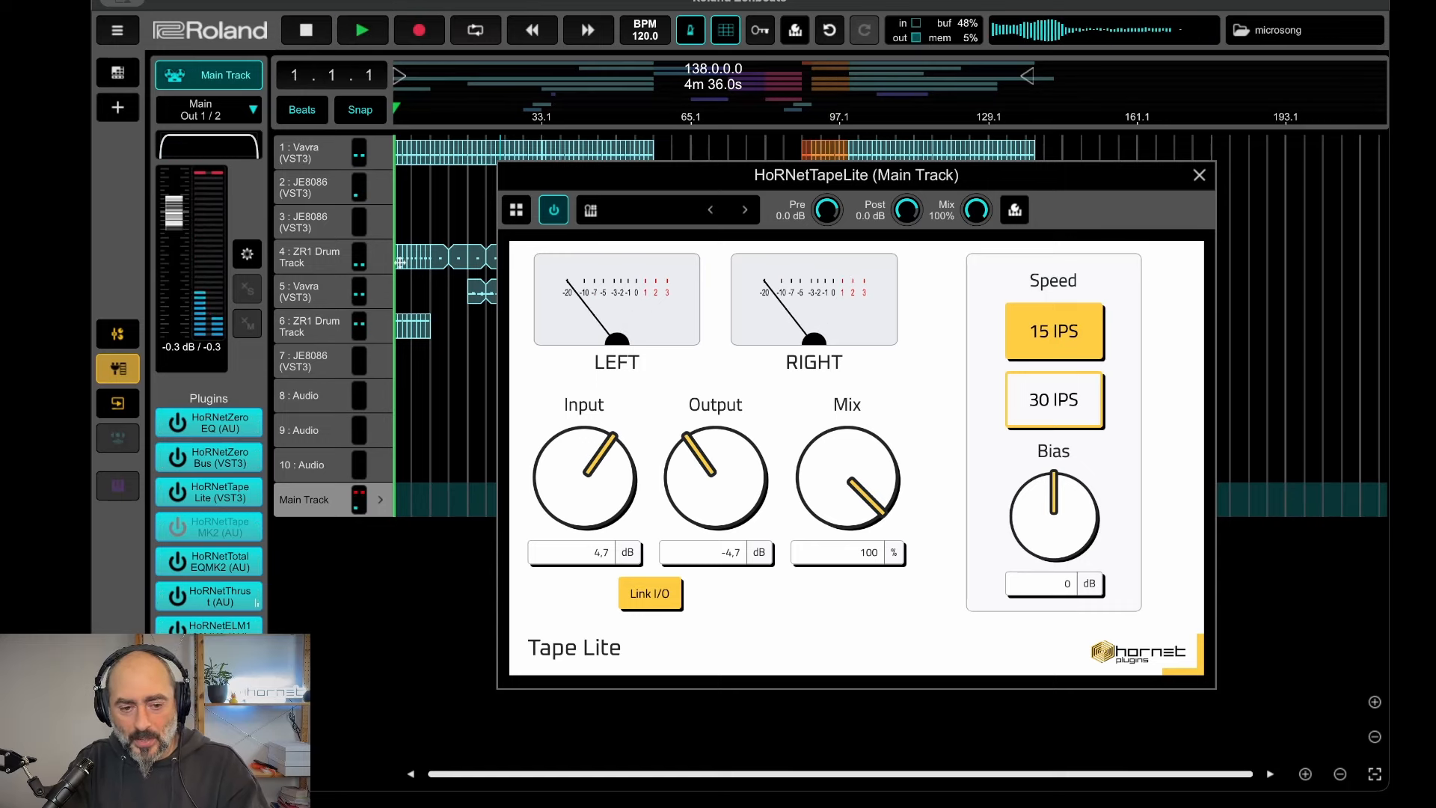
left_click(1202, 175)
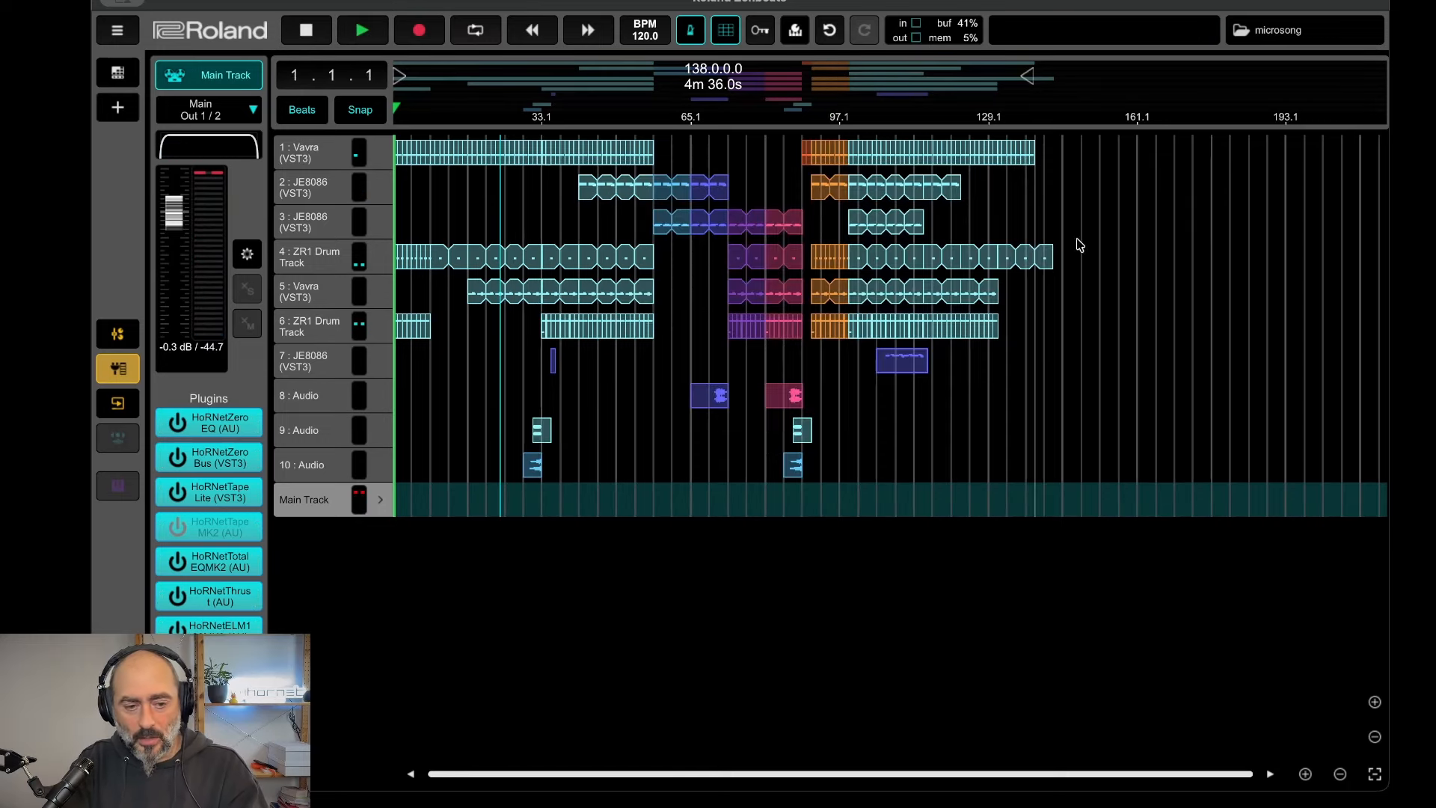
Add the VST3 version of HoRNetTapeLite as an audio effect on track 1 (Vavra).
left_click(334, 153)
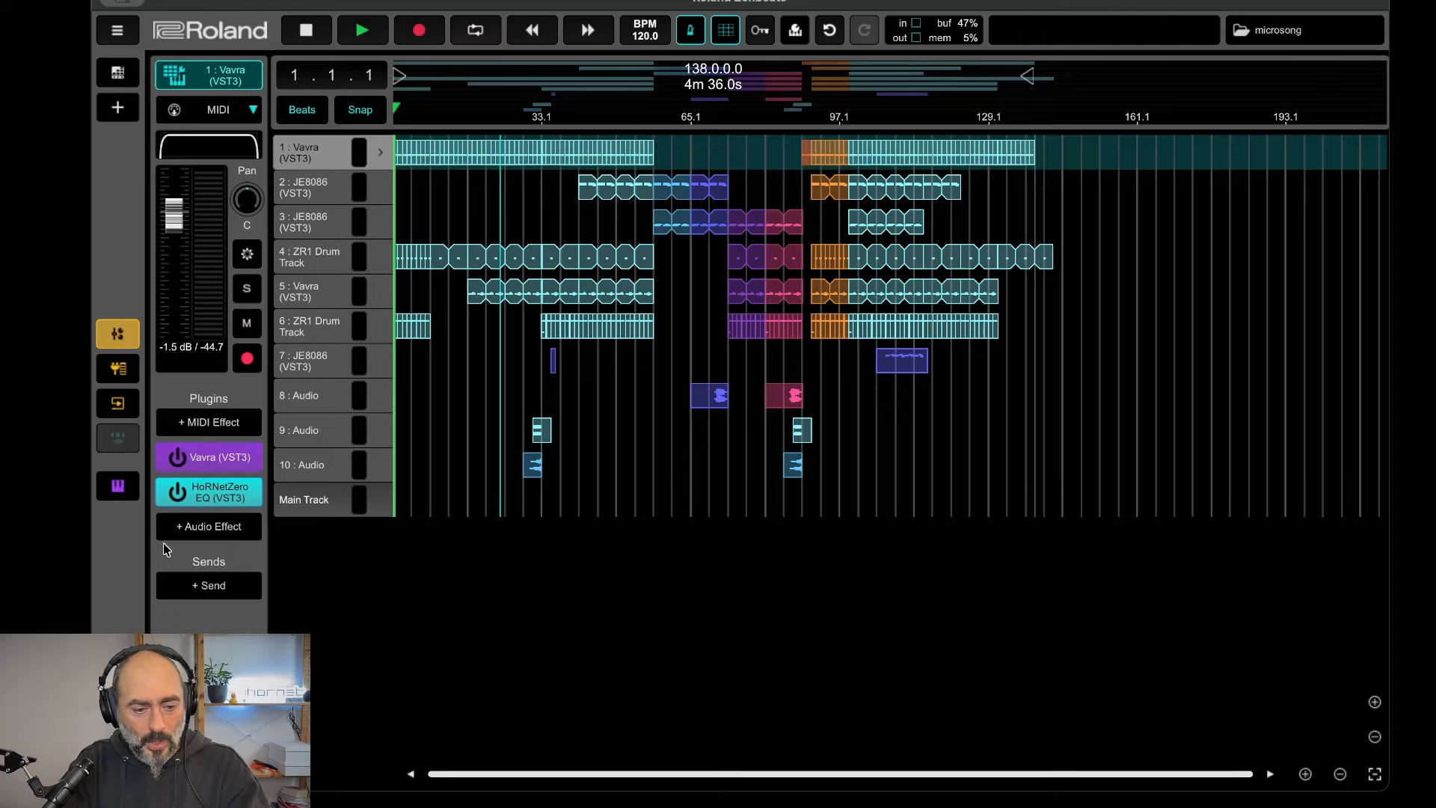
left_click(206, 533)
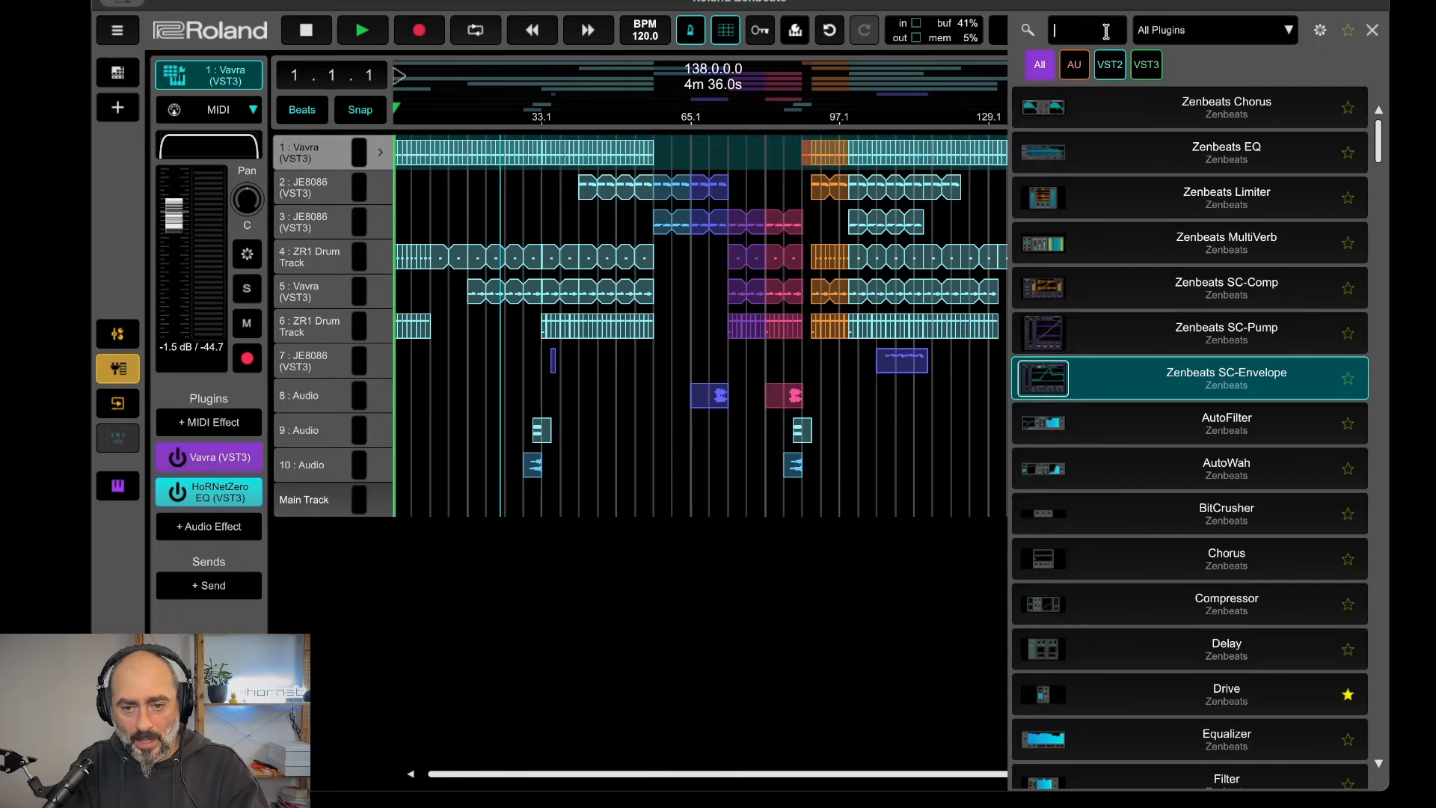
type("tapeli")
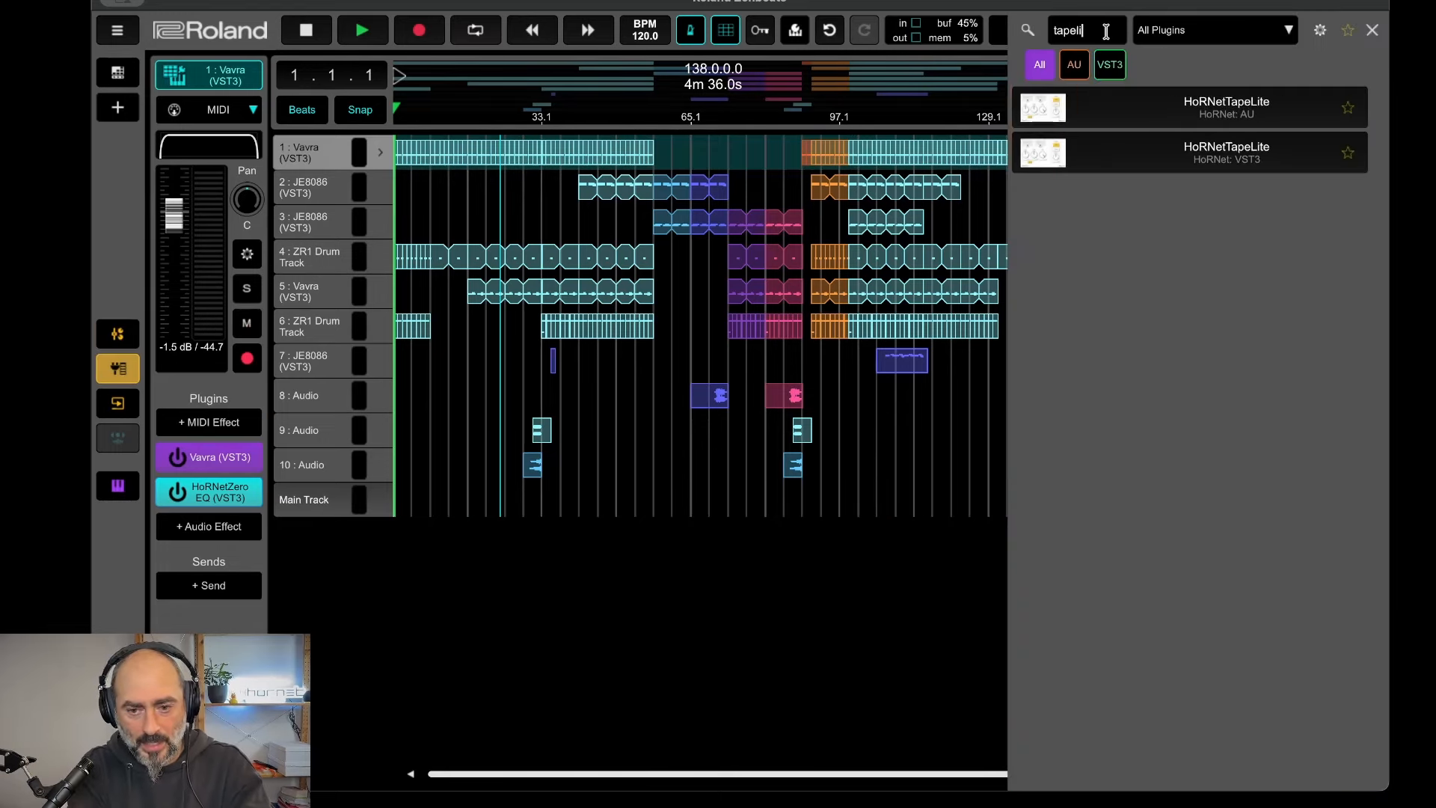
left_click(1203, 157)
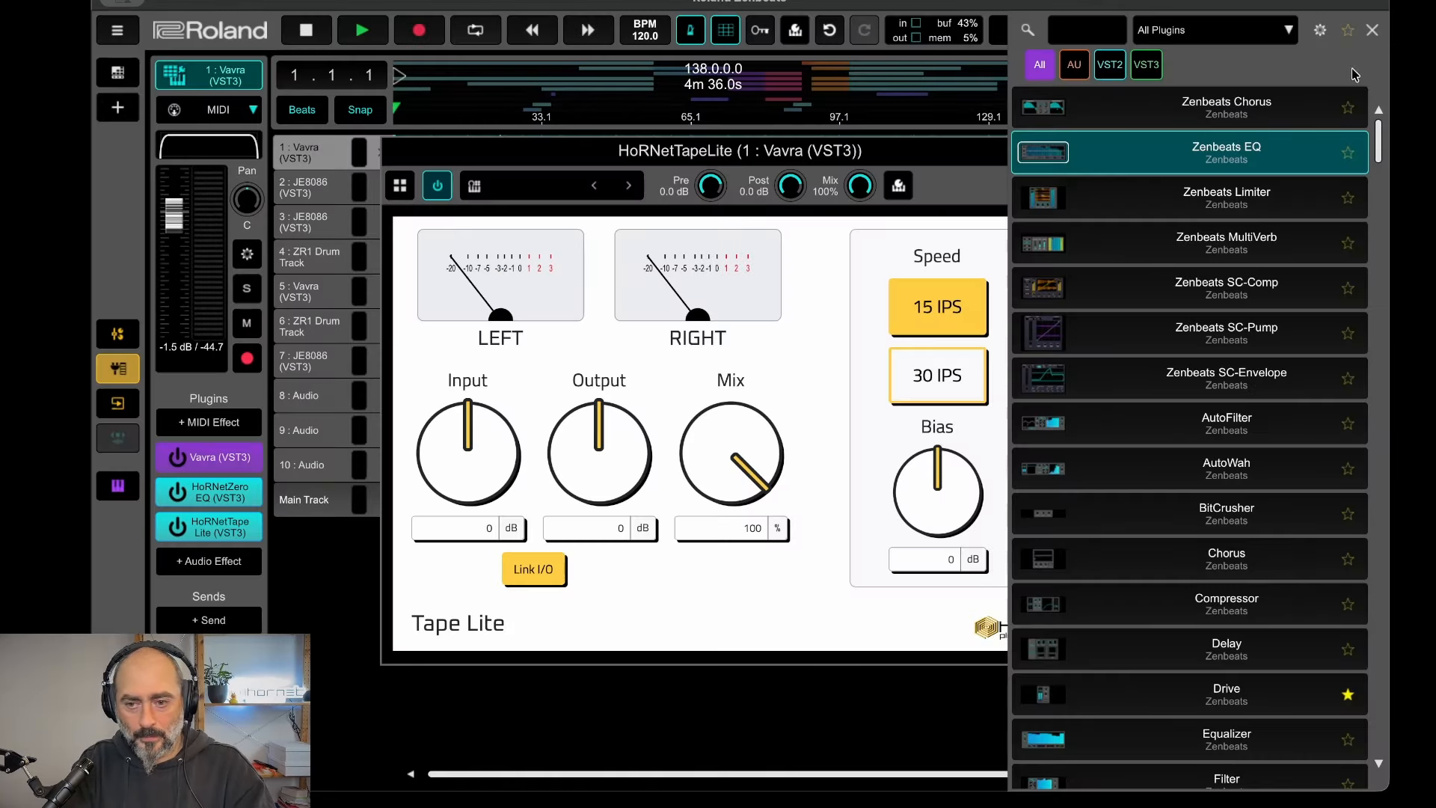
left_click(1373, 28)
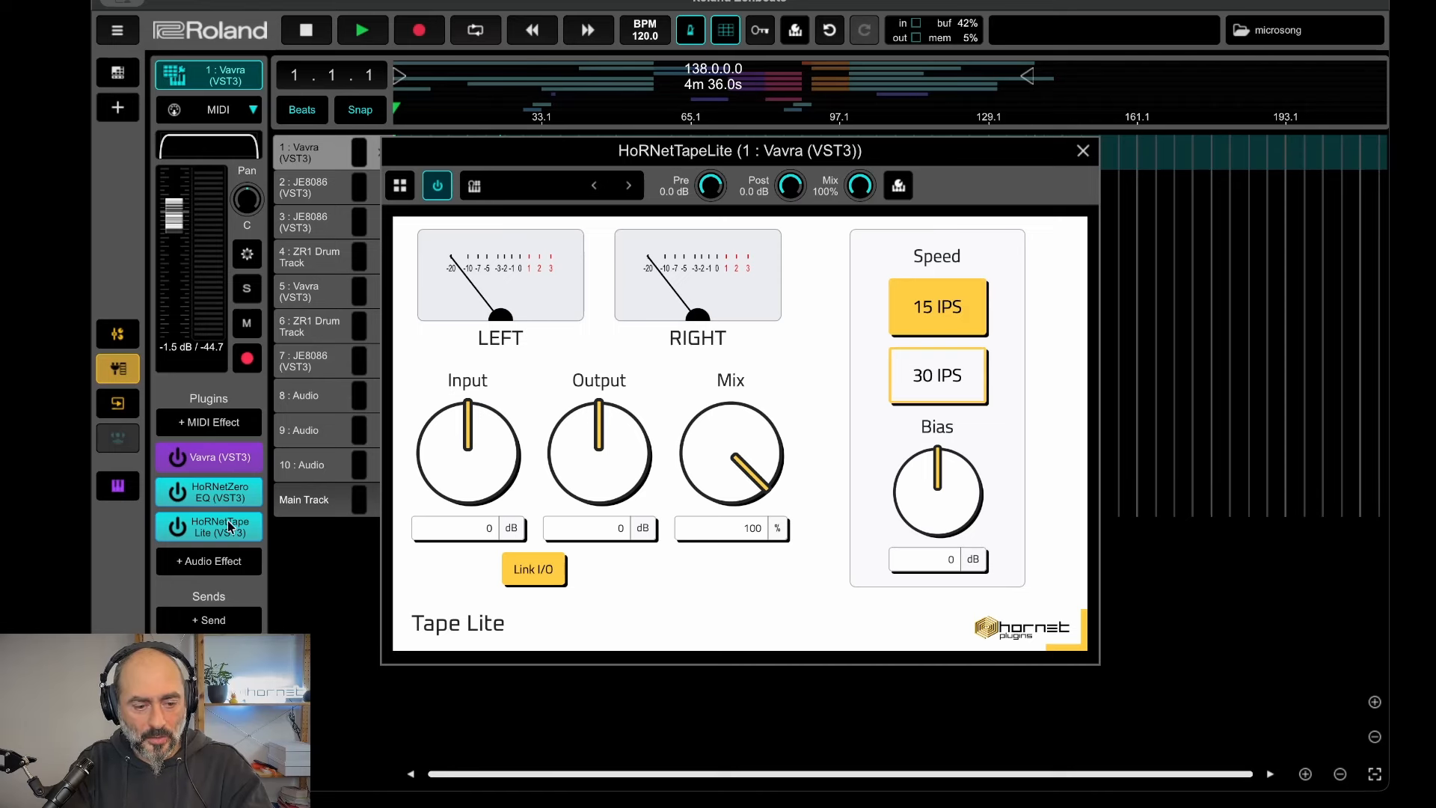
Play track 1 soloed, raise its Tape Lite Input to about 5.9 dB with linked output, and close the plugin.
key("space")
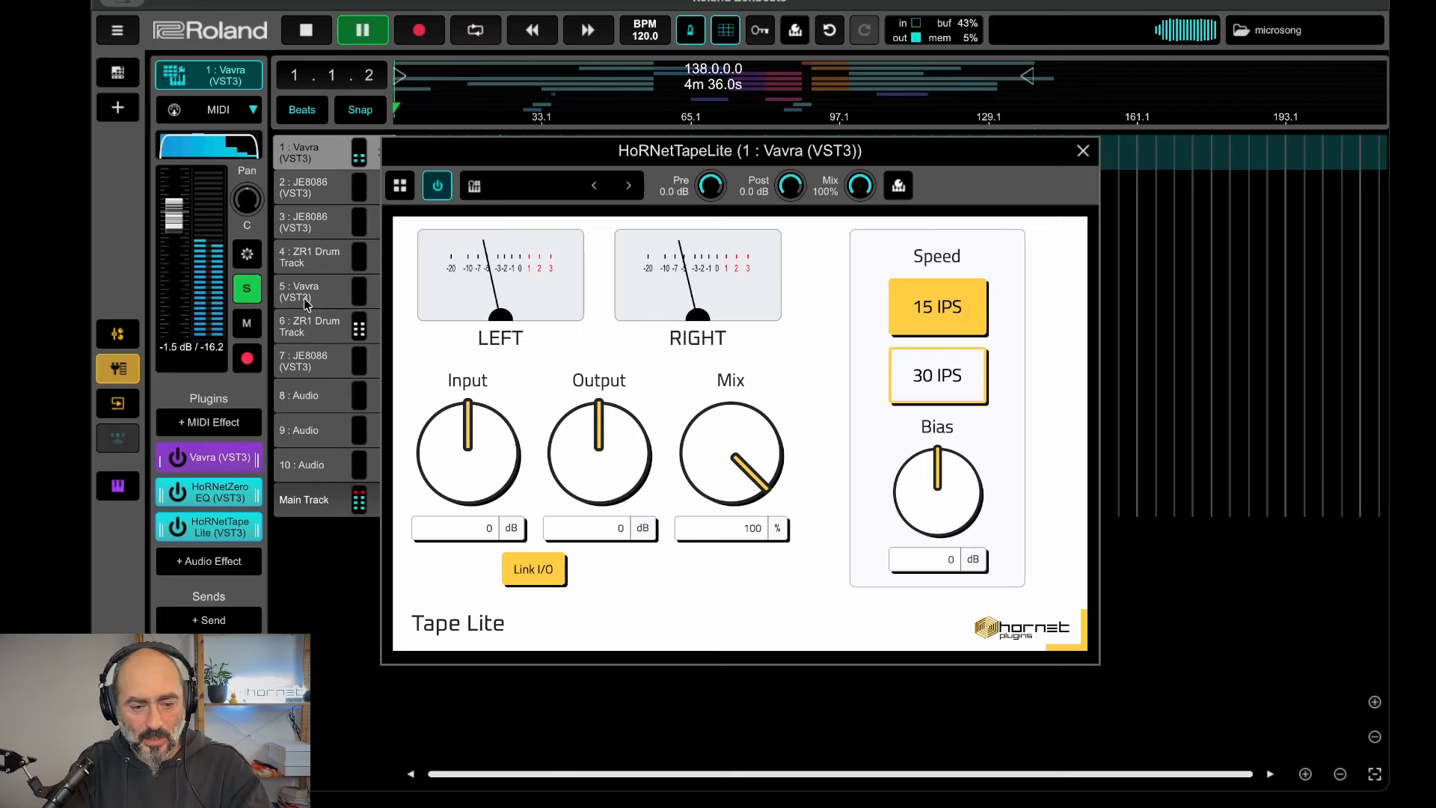
left_click_drag(467, 465, 470, 401)
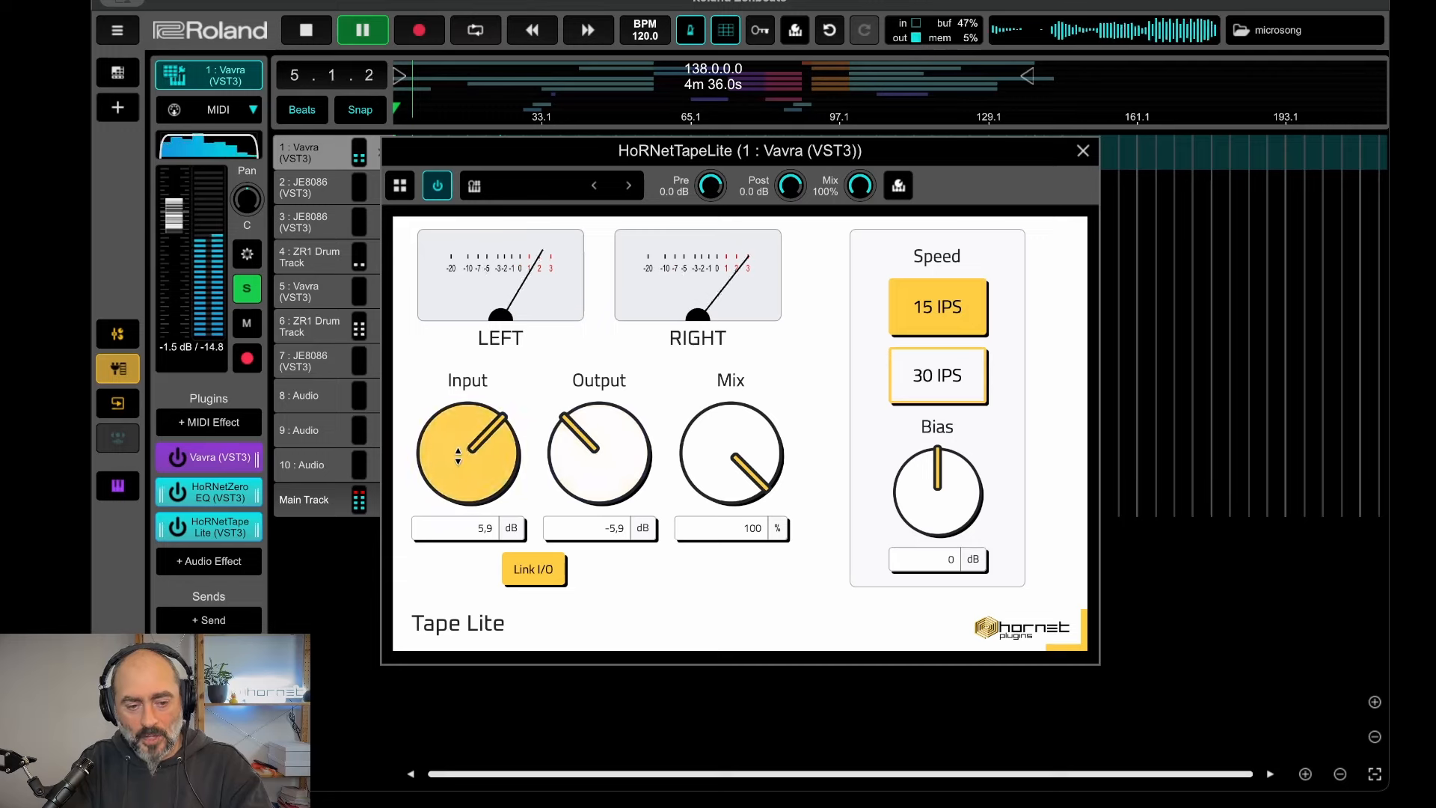
left_click_drag(471, 451, 463, 445)
left_click(1083, 151)
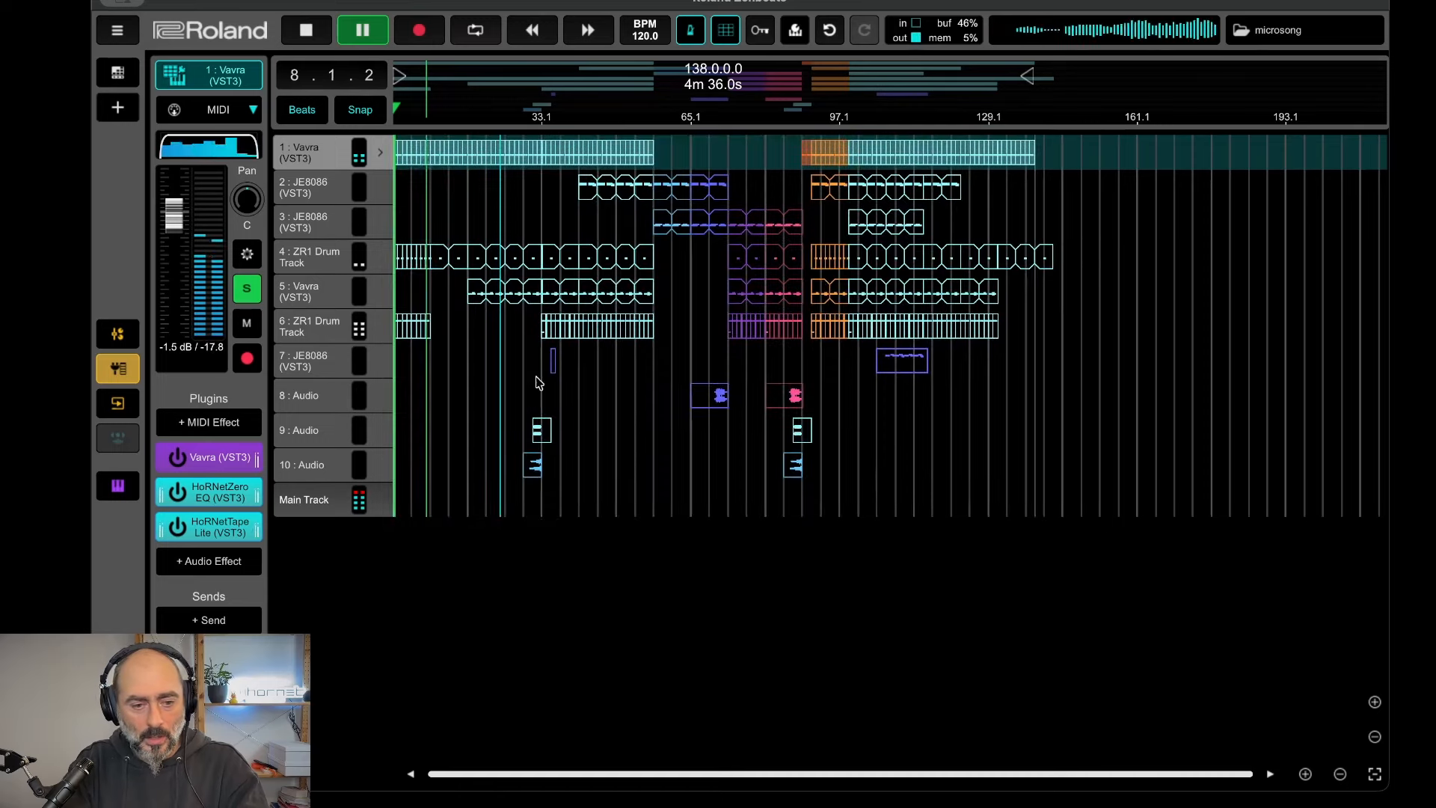
Move playback to the start of track 2's first clips and solo track 2 (JE8086).
left_click(327, 192)
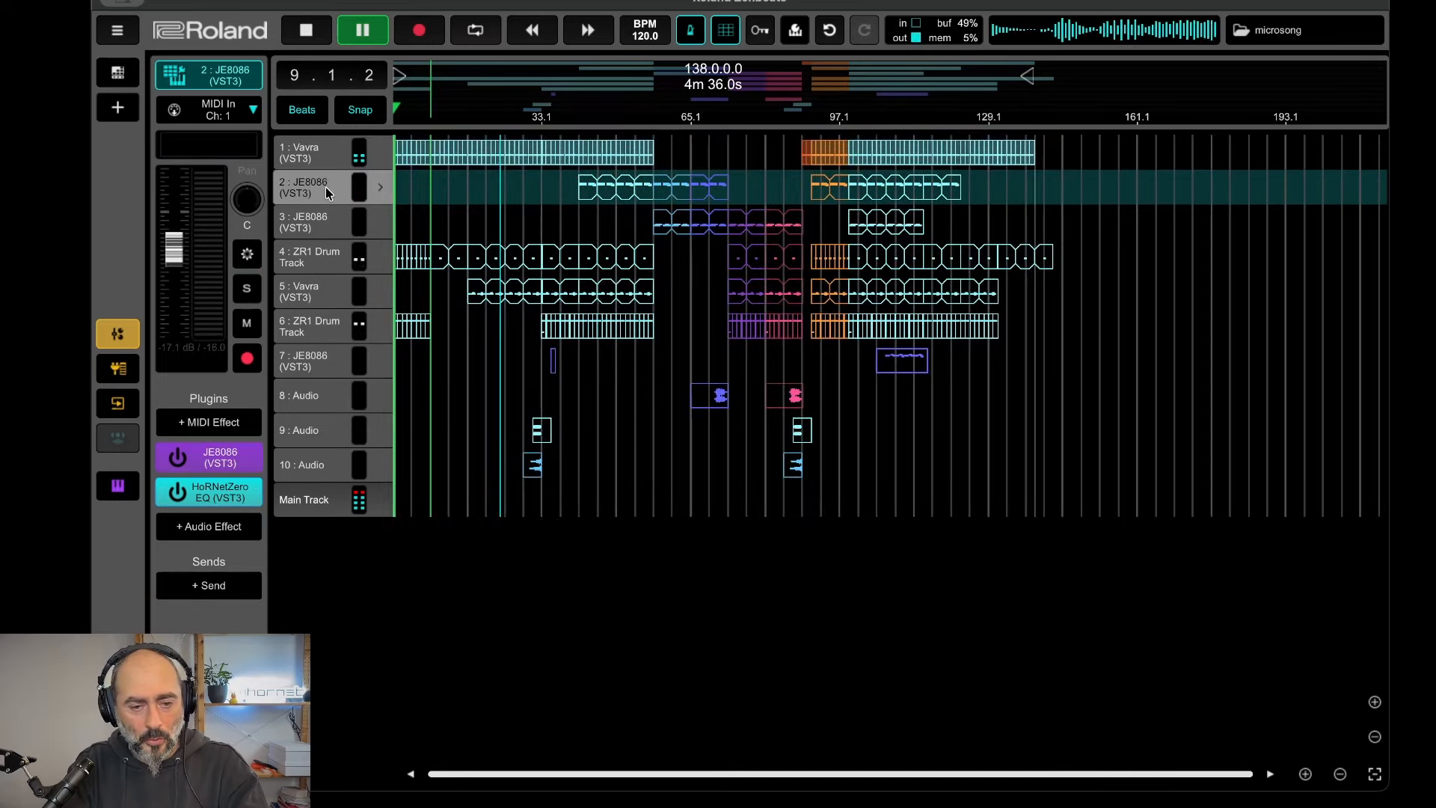
left_click(575, 137)
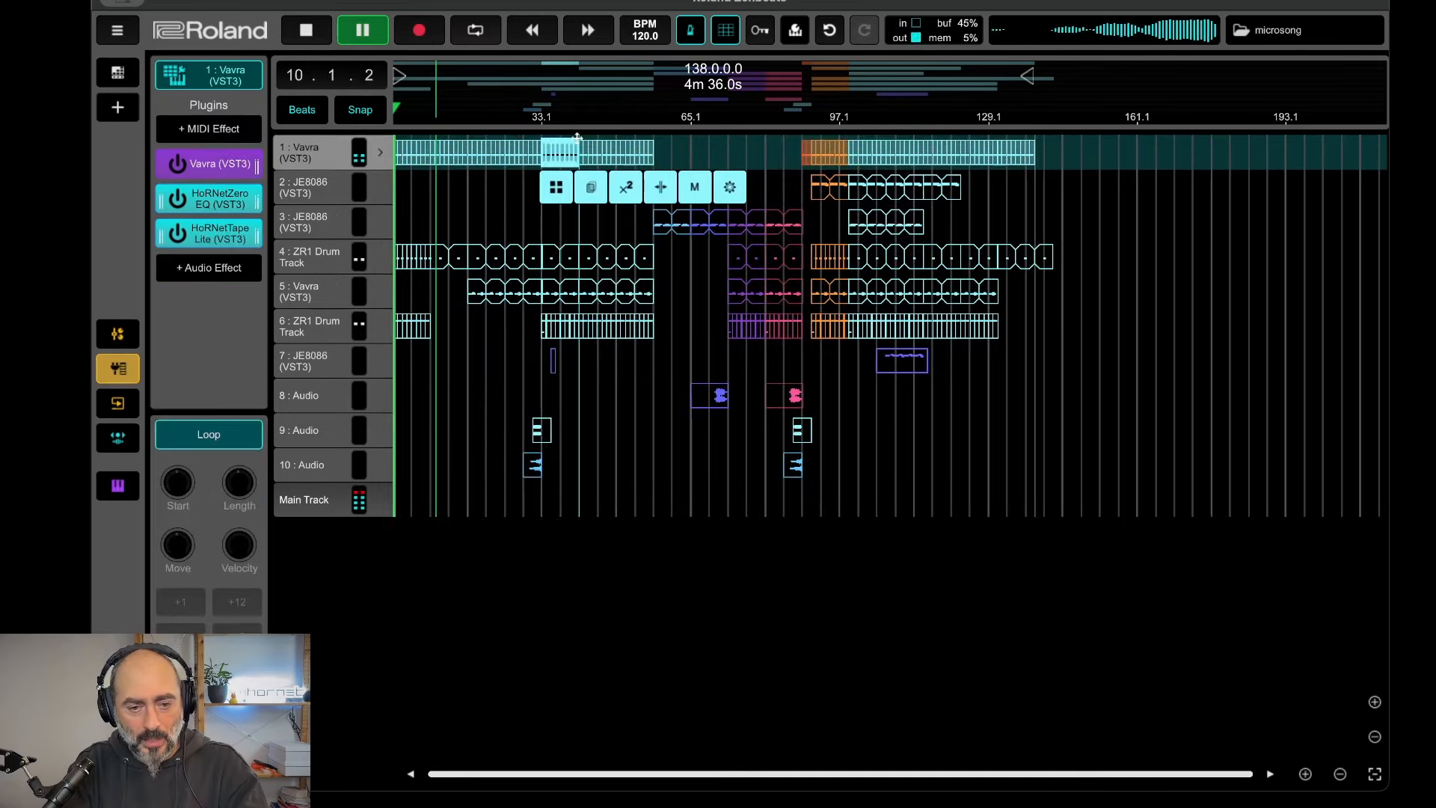
left_click(553, 199)
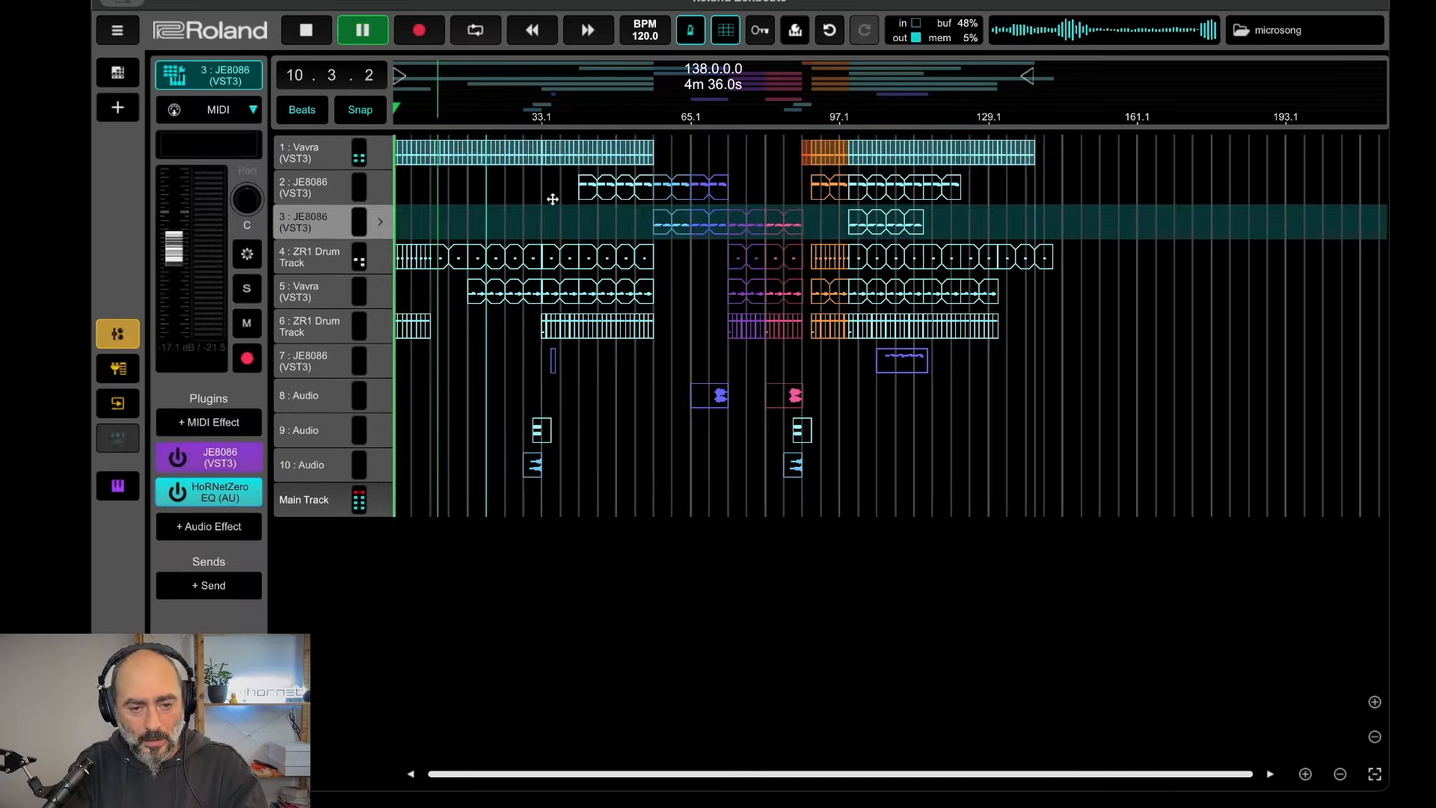
left_click(590, 94)
left_click(325, 191)
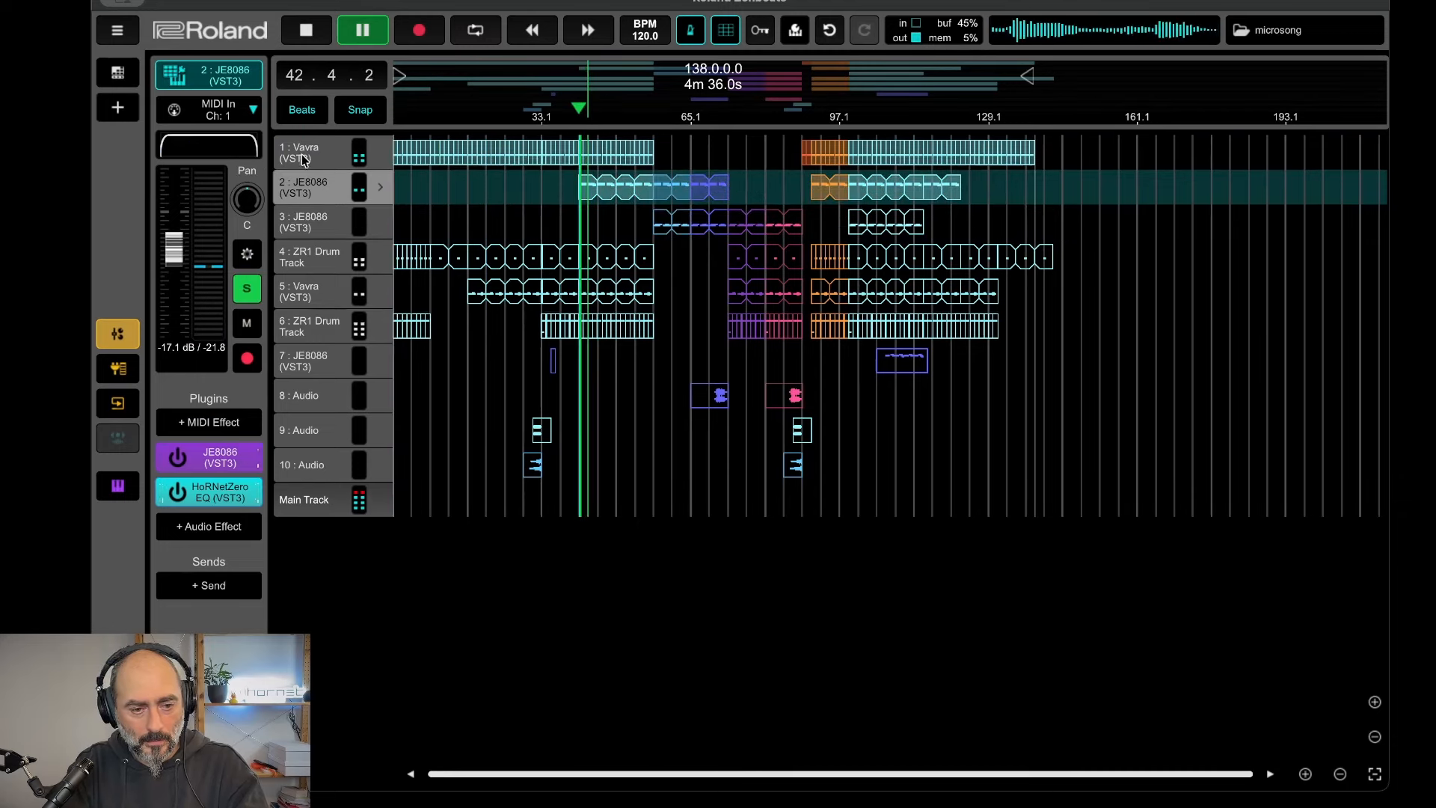
Add the VST3 version of HoRNetTapeLite to track 2 (JE8086) and close the plugin with its default settings.
left_click(308, 157)
left_click(303, 187)
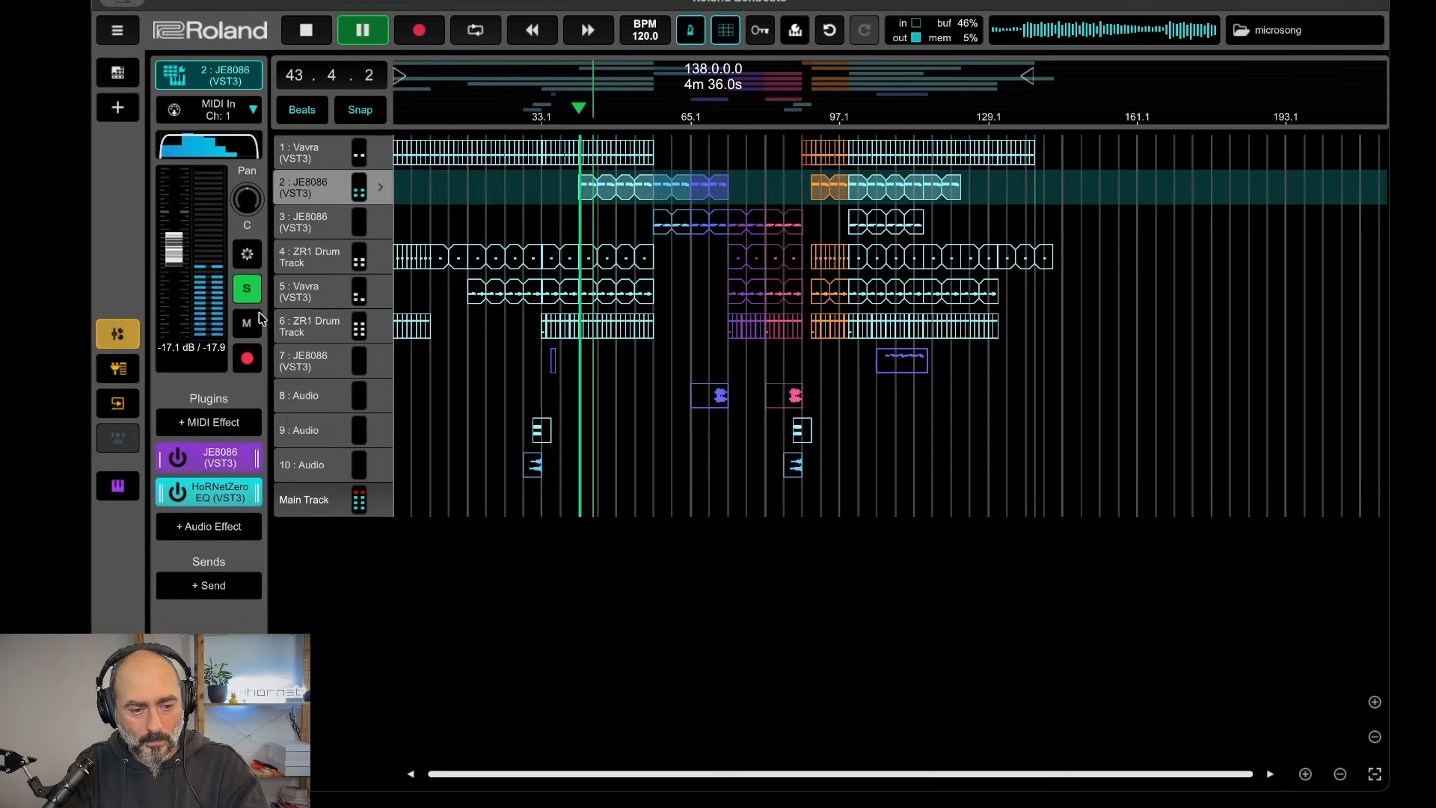
left_click(221, 528)
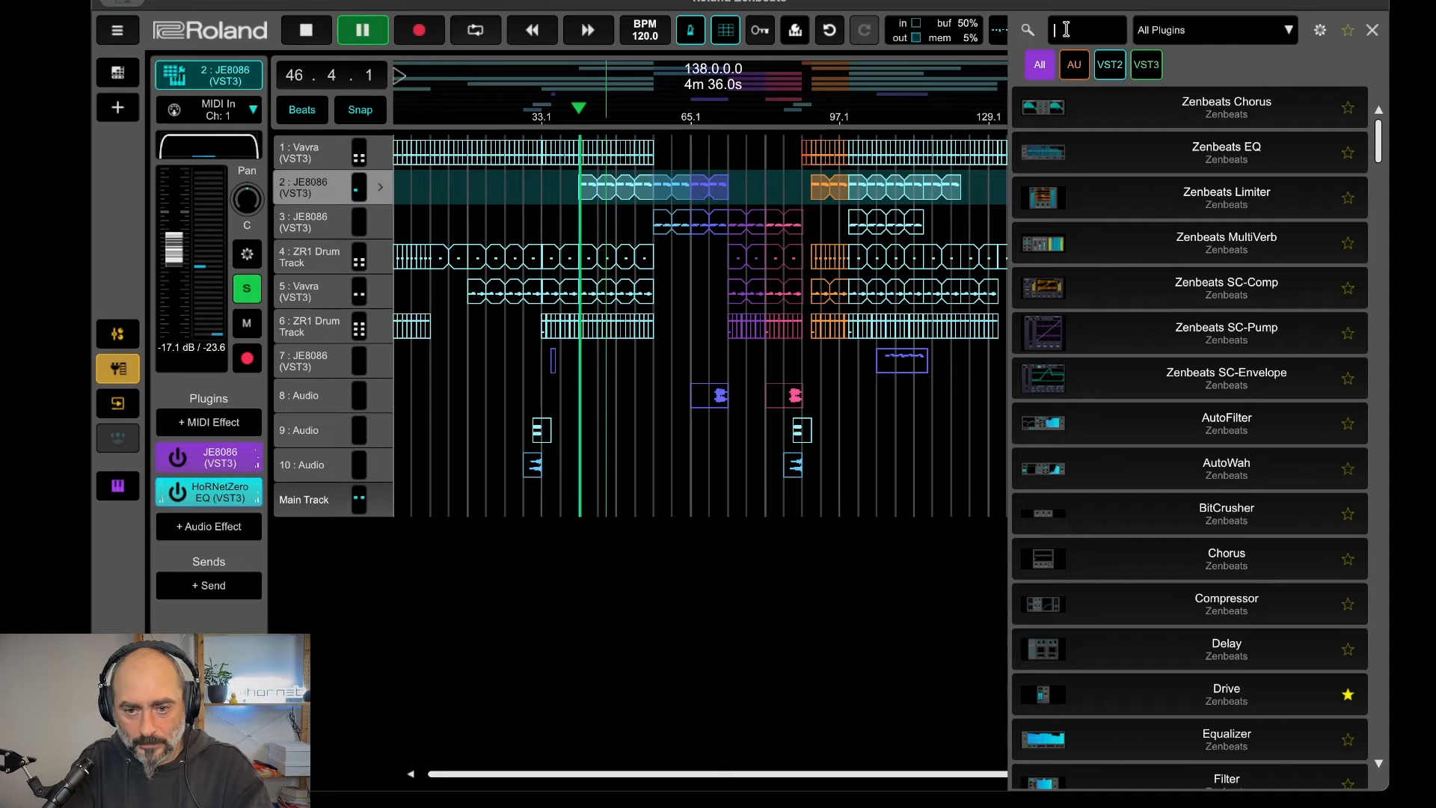
type("tape")
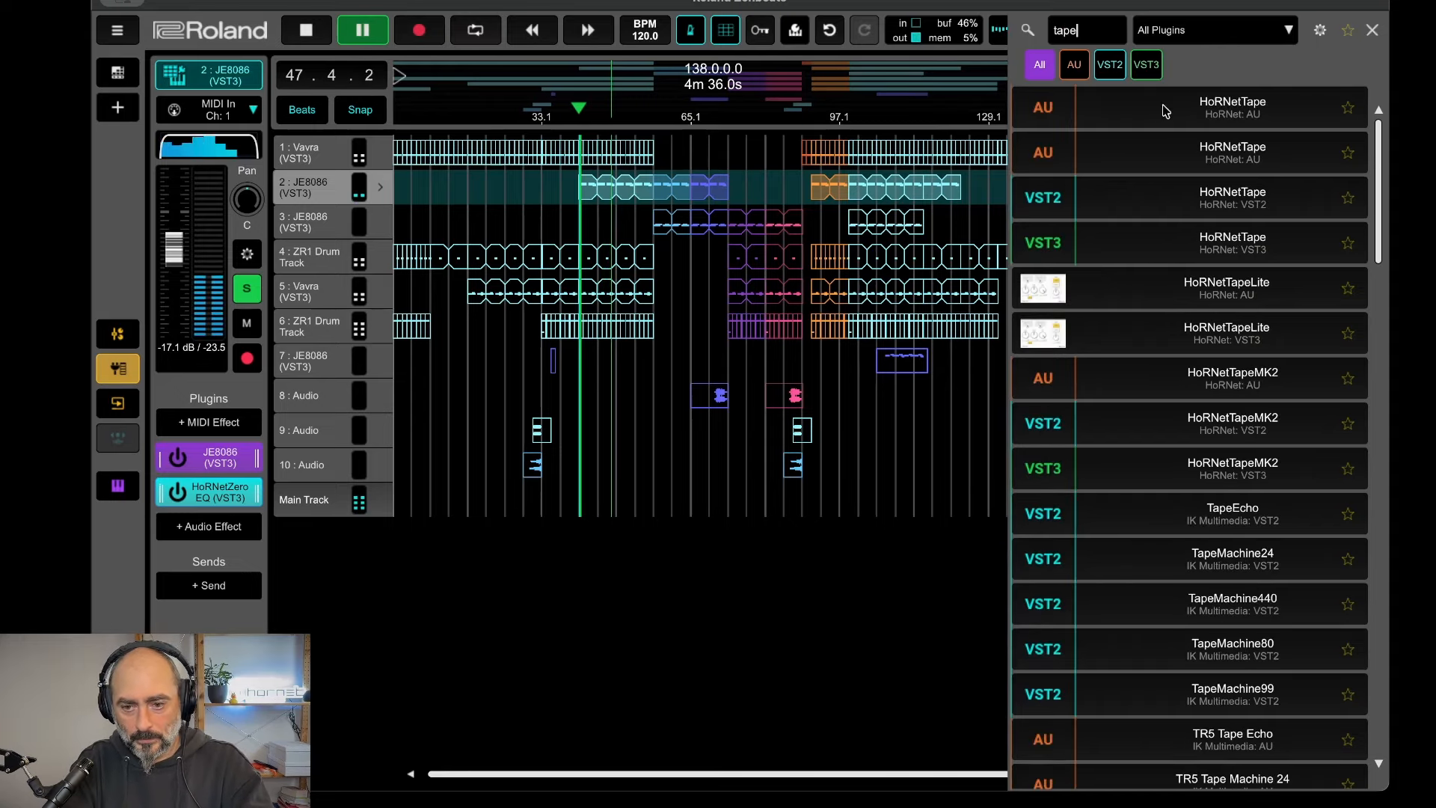
type("li")
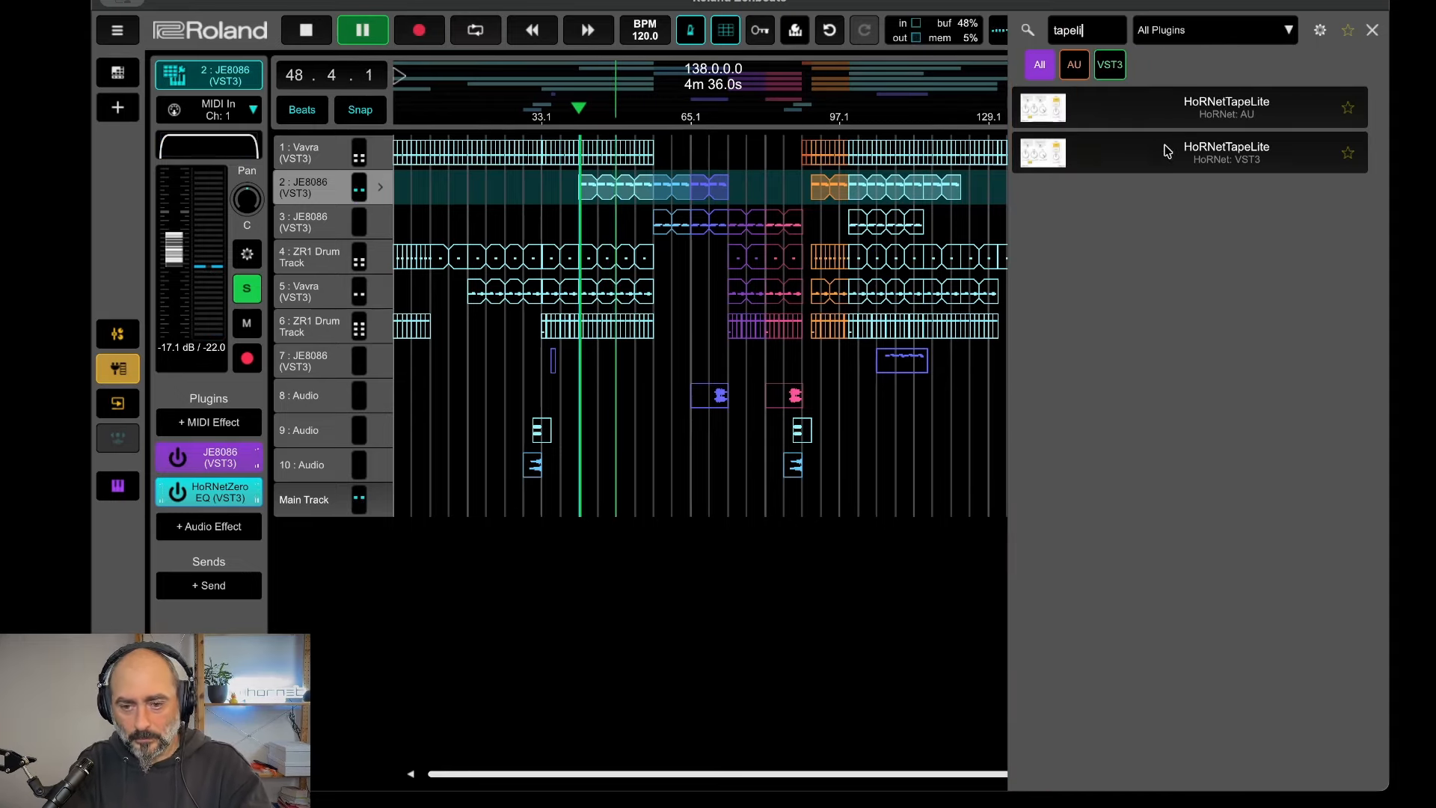
left_click(1167, 152)
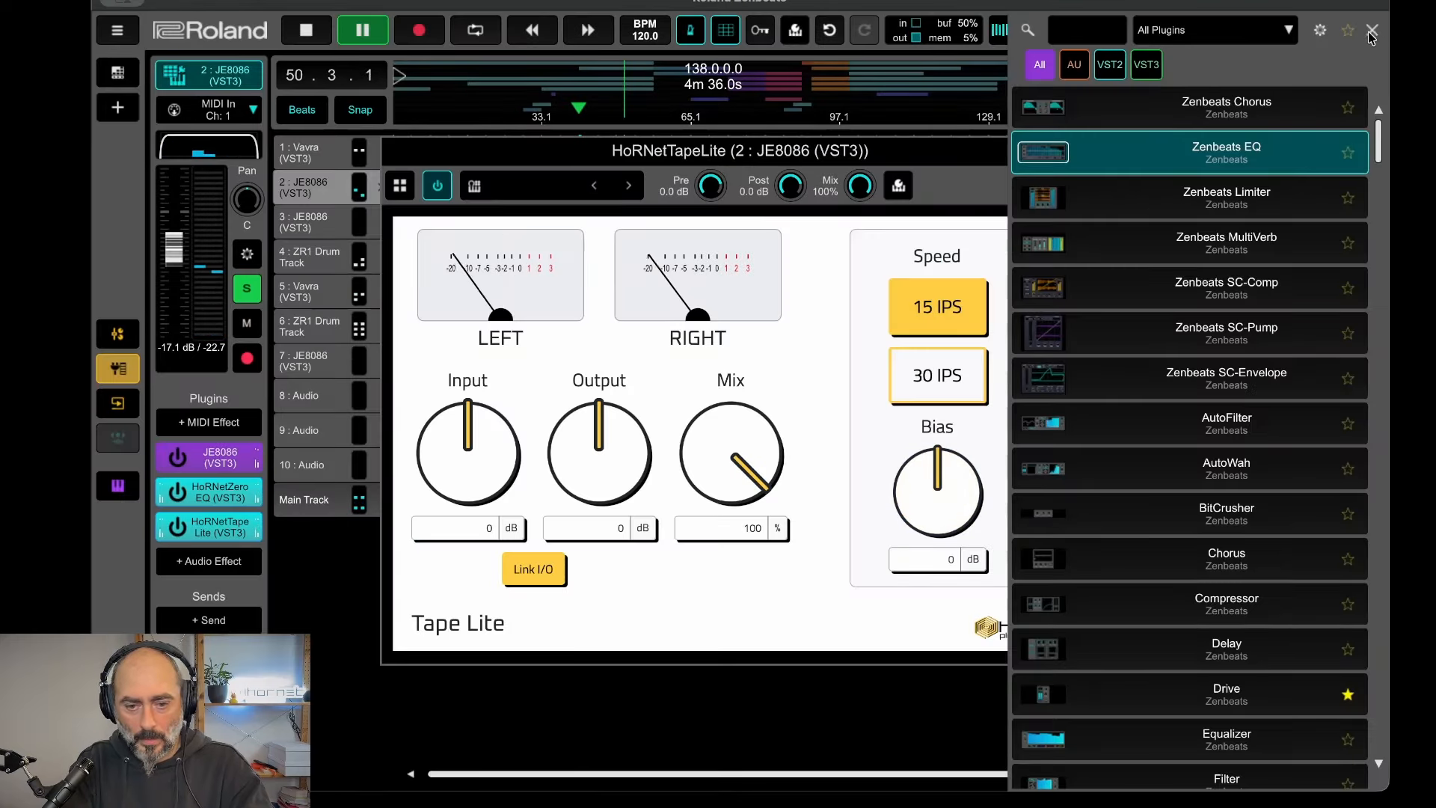
left_click(1372, 31)
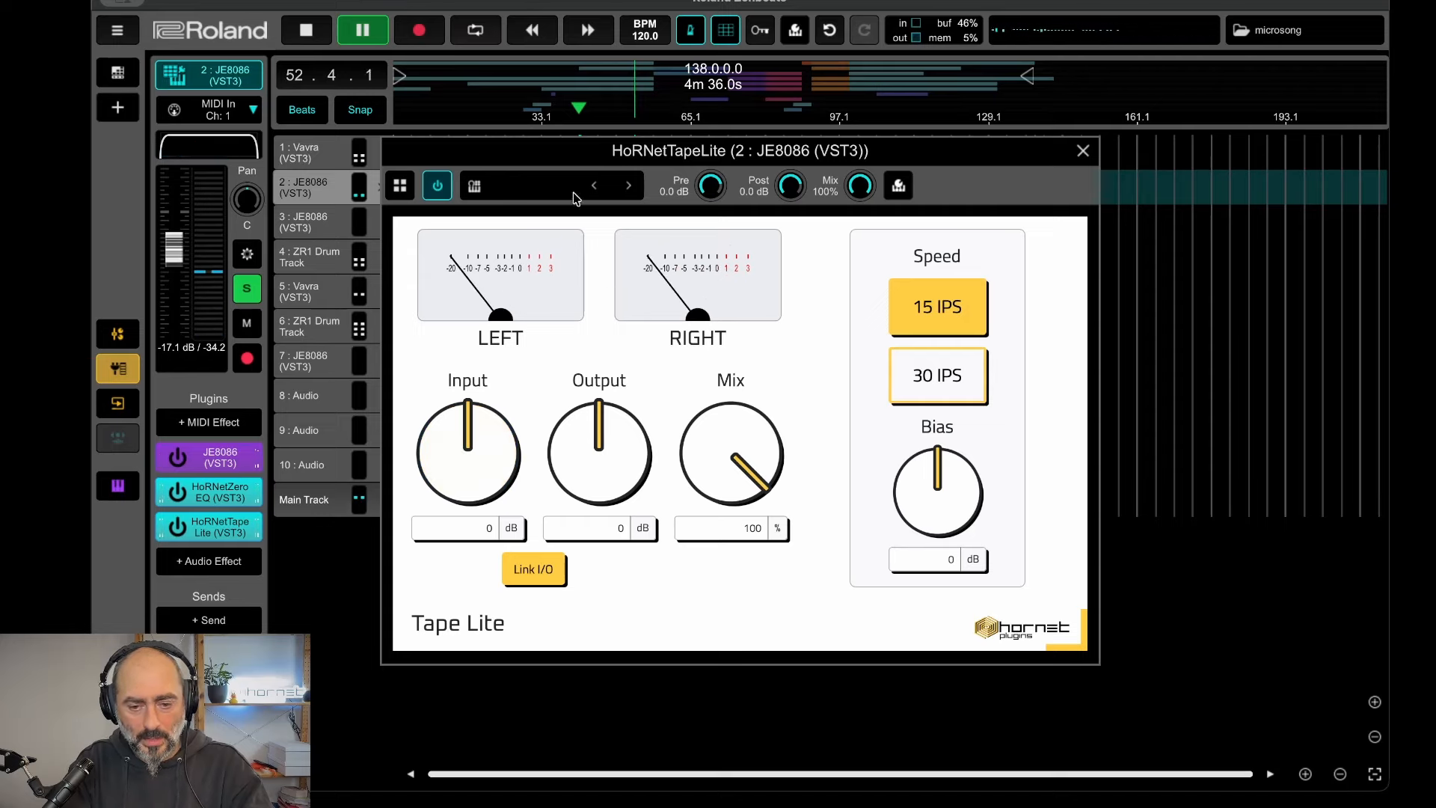
left_click(1084, 152)
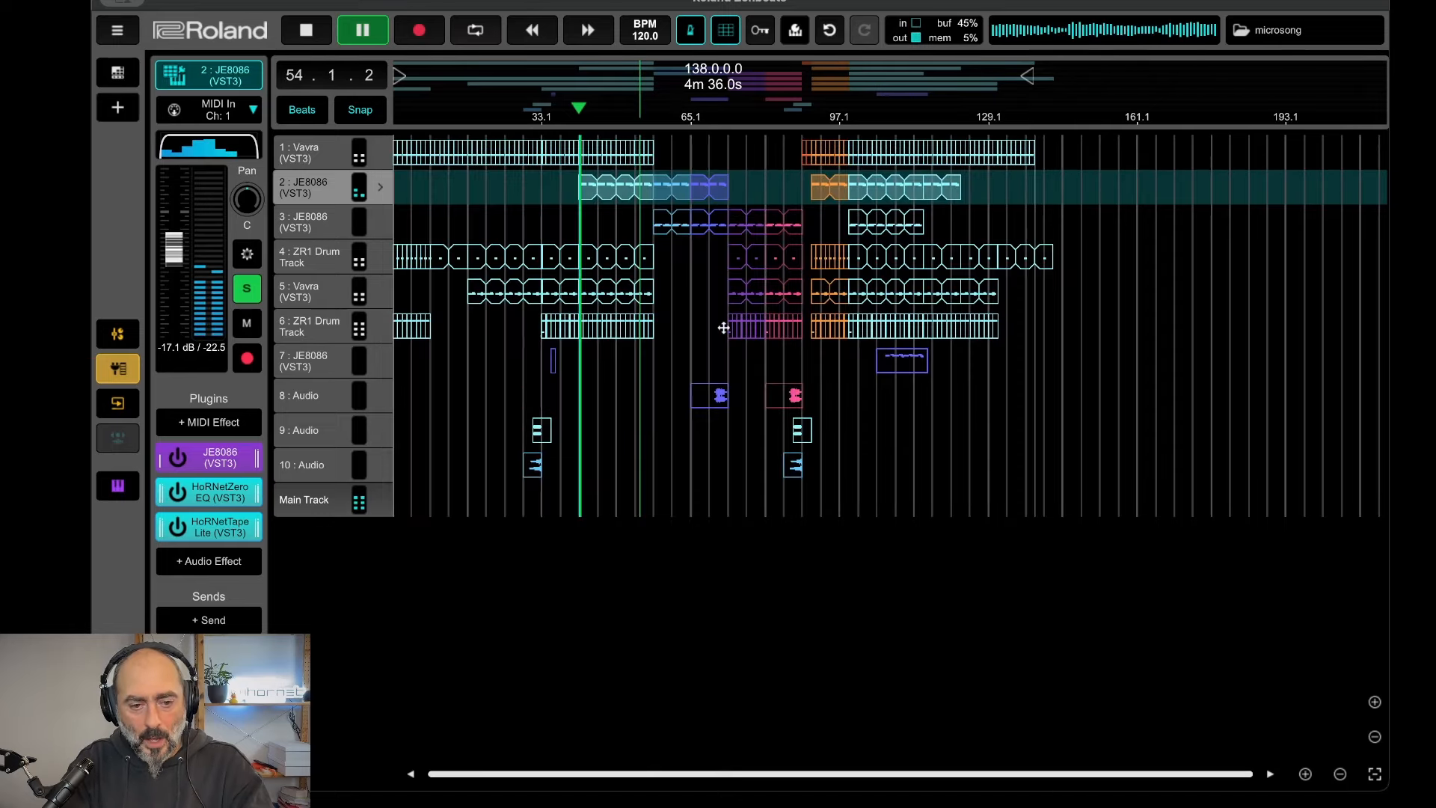
Turn off the solo on track 2 and solo track 3 (JE8086) instead.
left_click(258, 290)
left_click(329, 225)
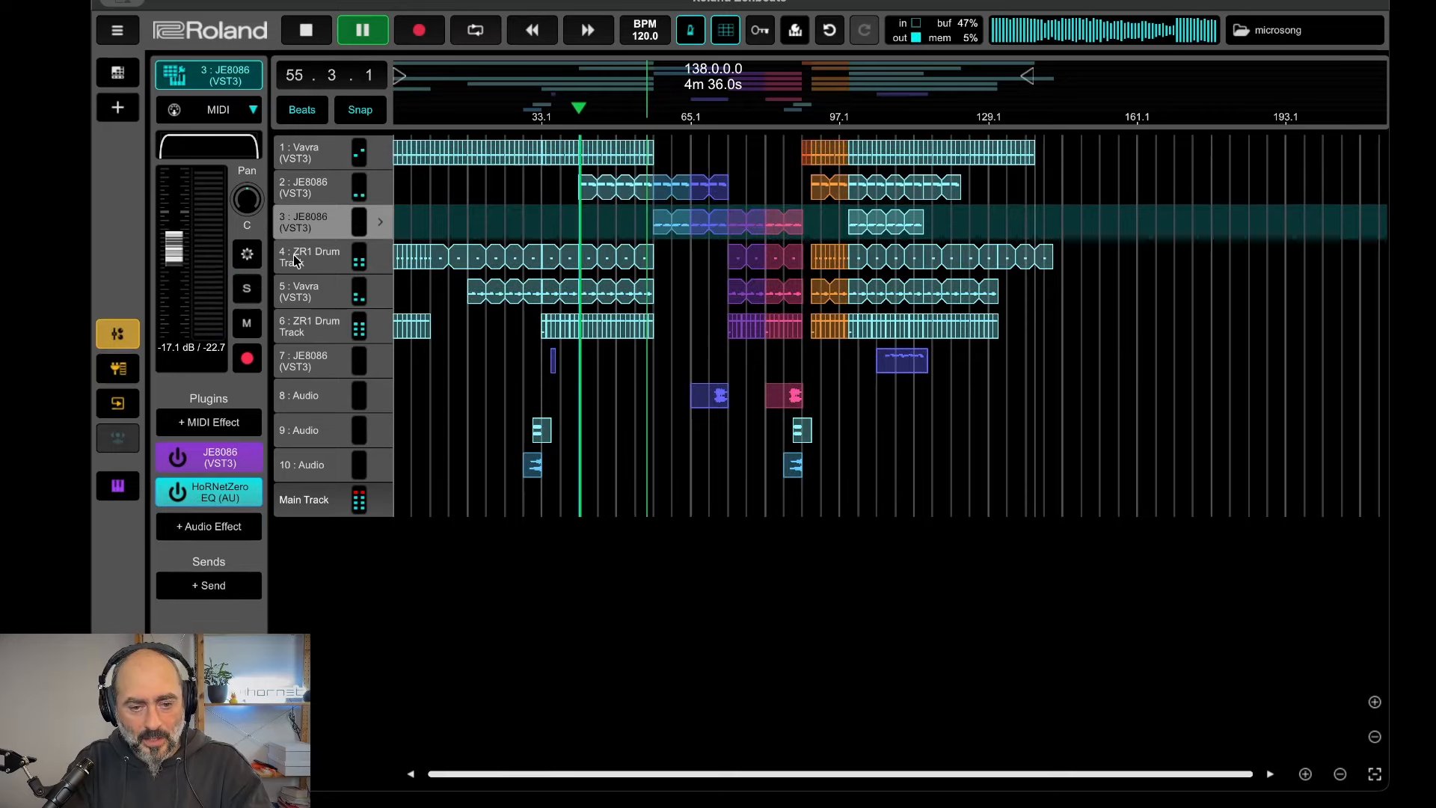
left_click(254, 284)
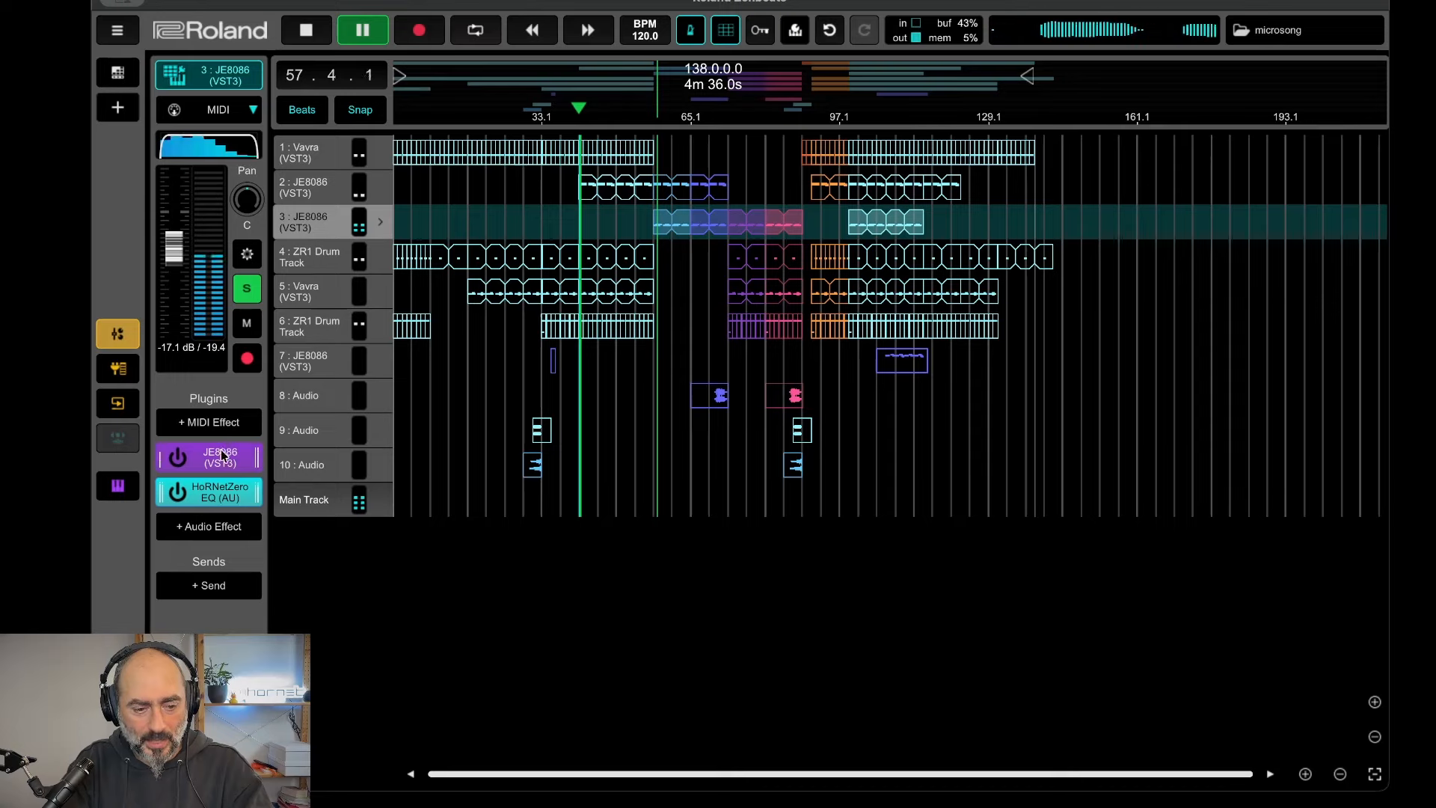
Find HoRNetTapeLite in the plugin list and add its VST3 version as an audio effect on track 3.
left_click(226, 527)
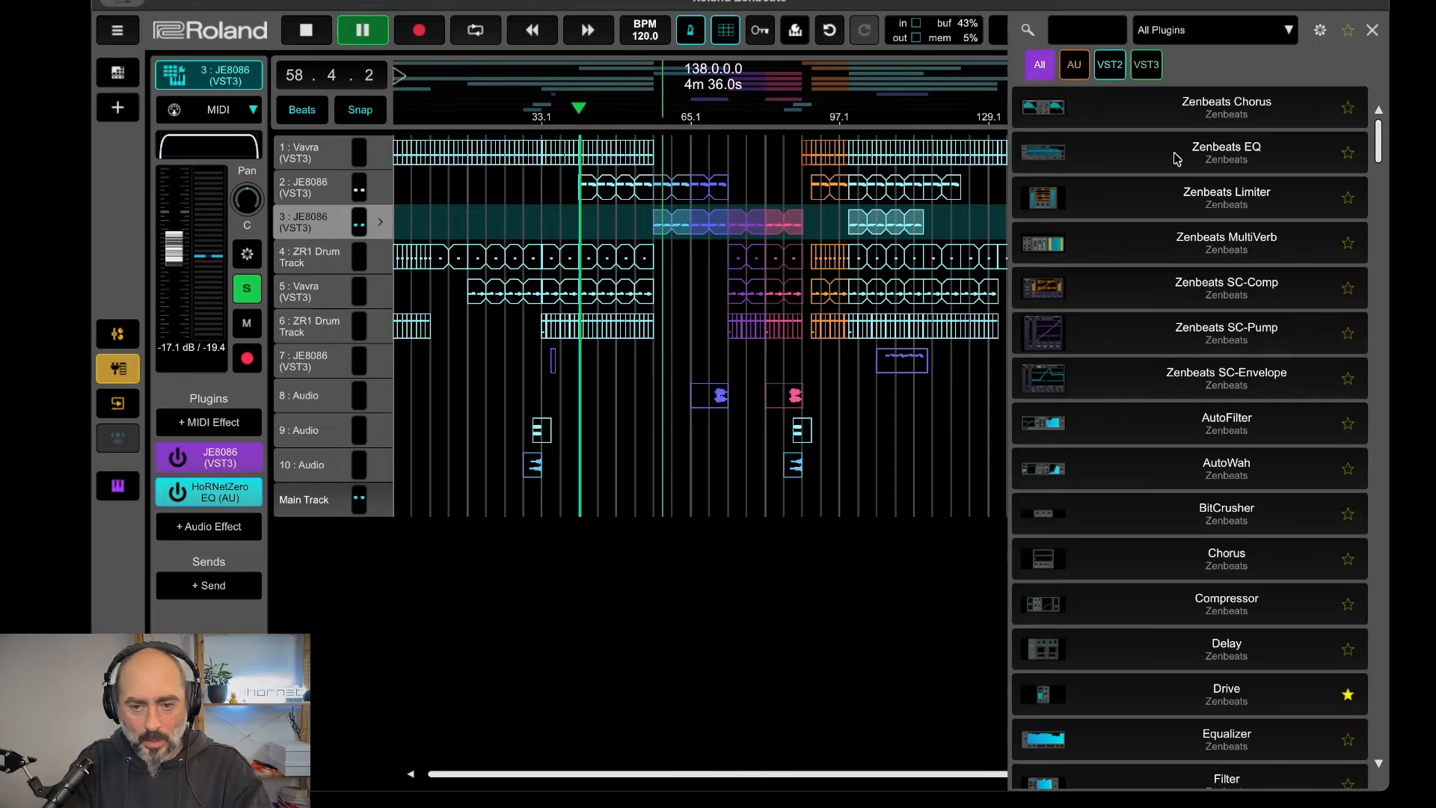
left_click(1097, 29)
type("tab")
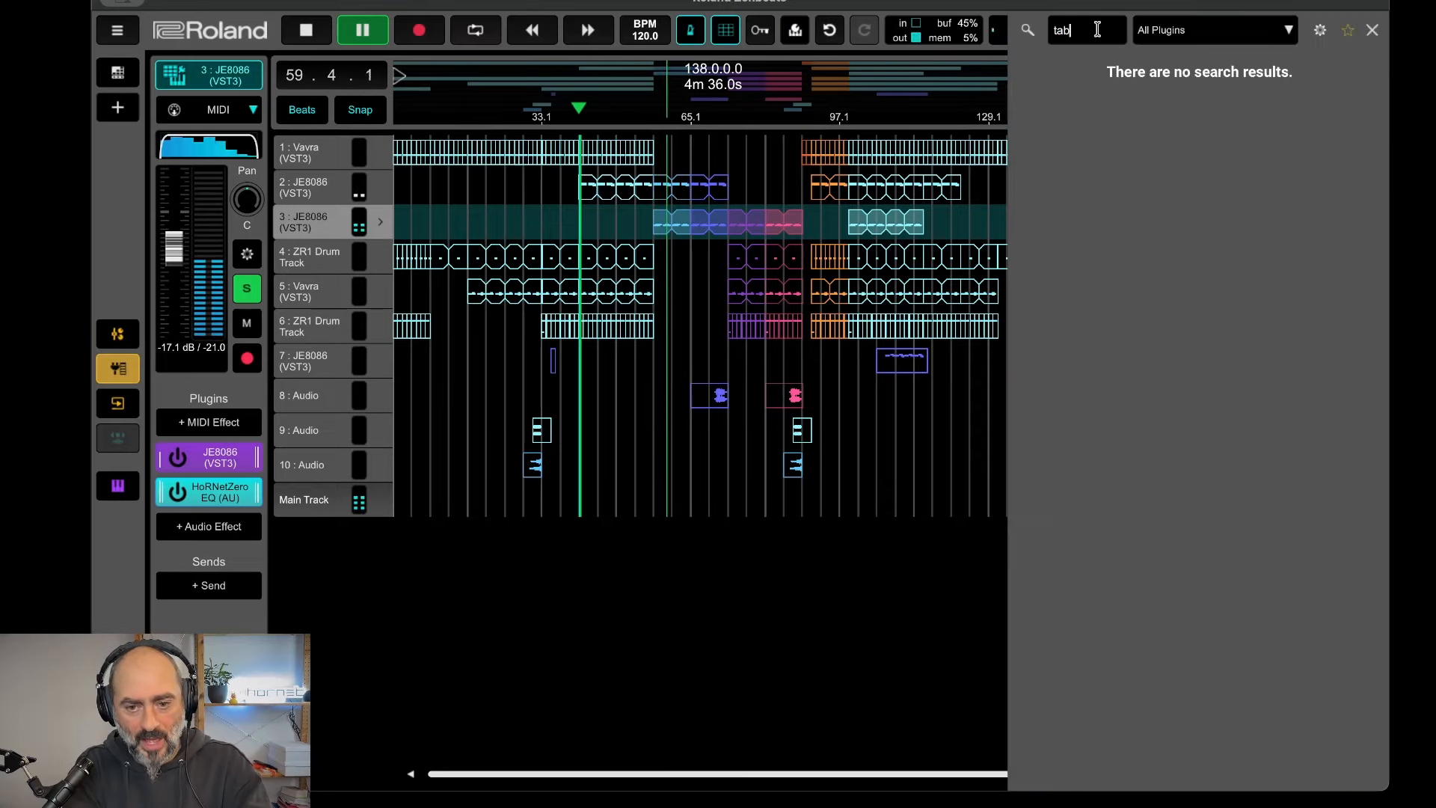
key("BackSpace")
type("pe")
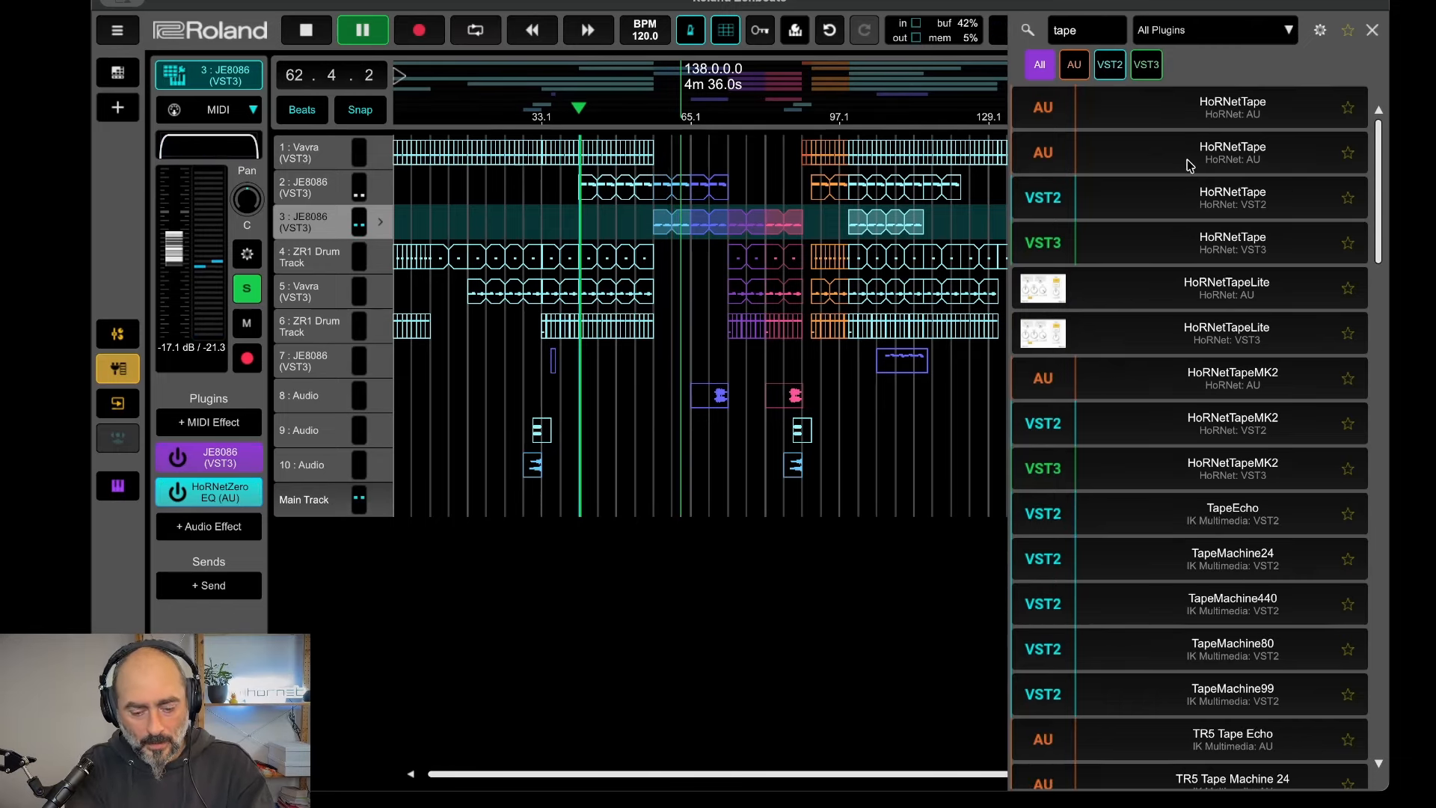
type("li")
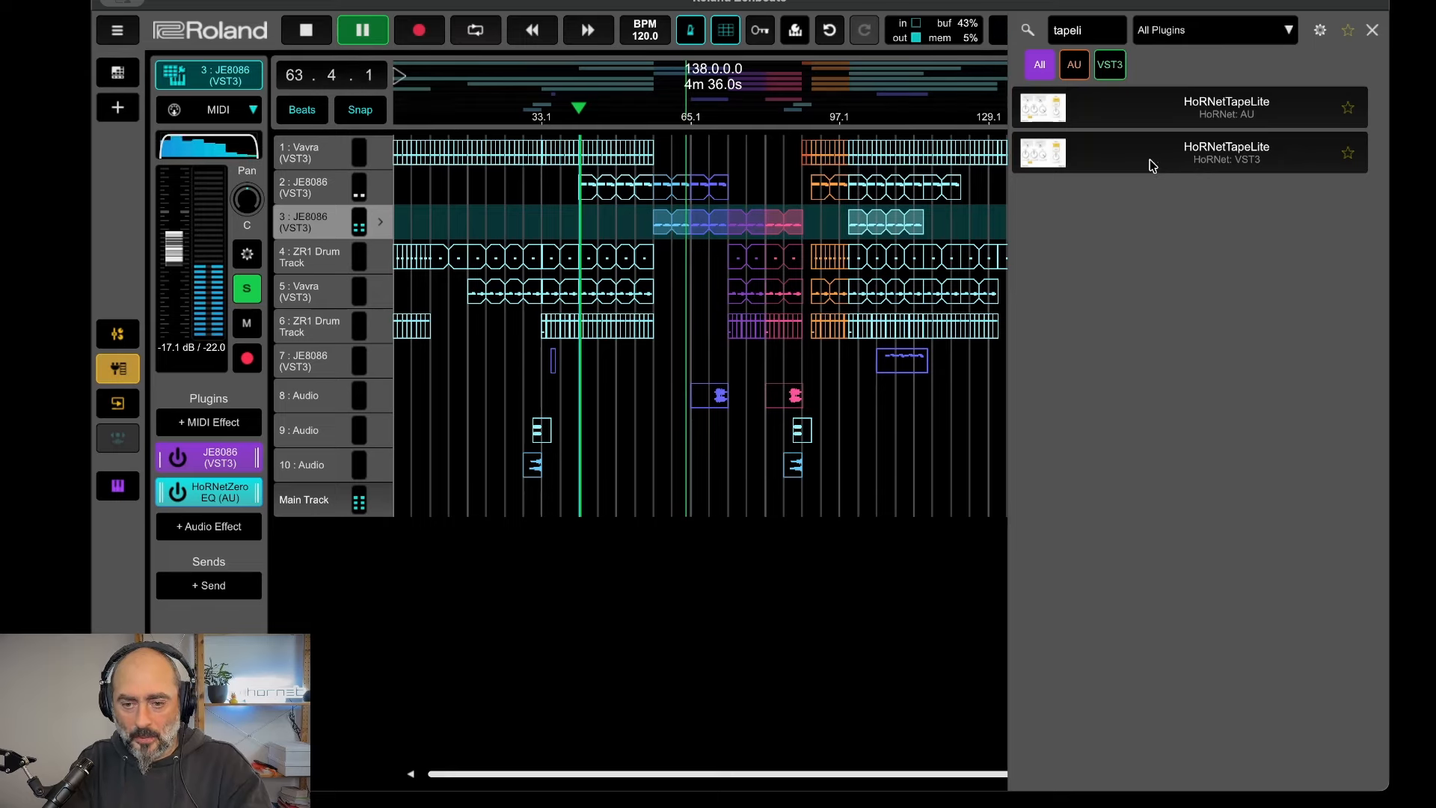
left_click(1152, 167)
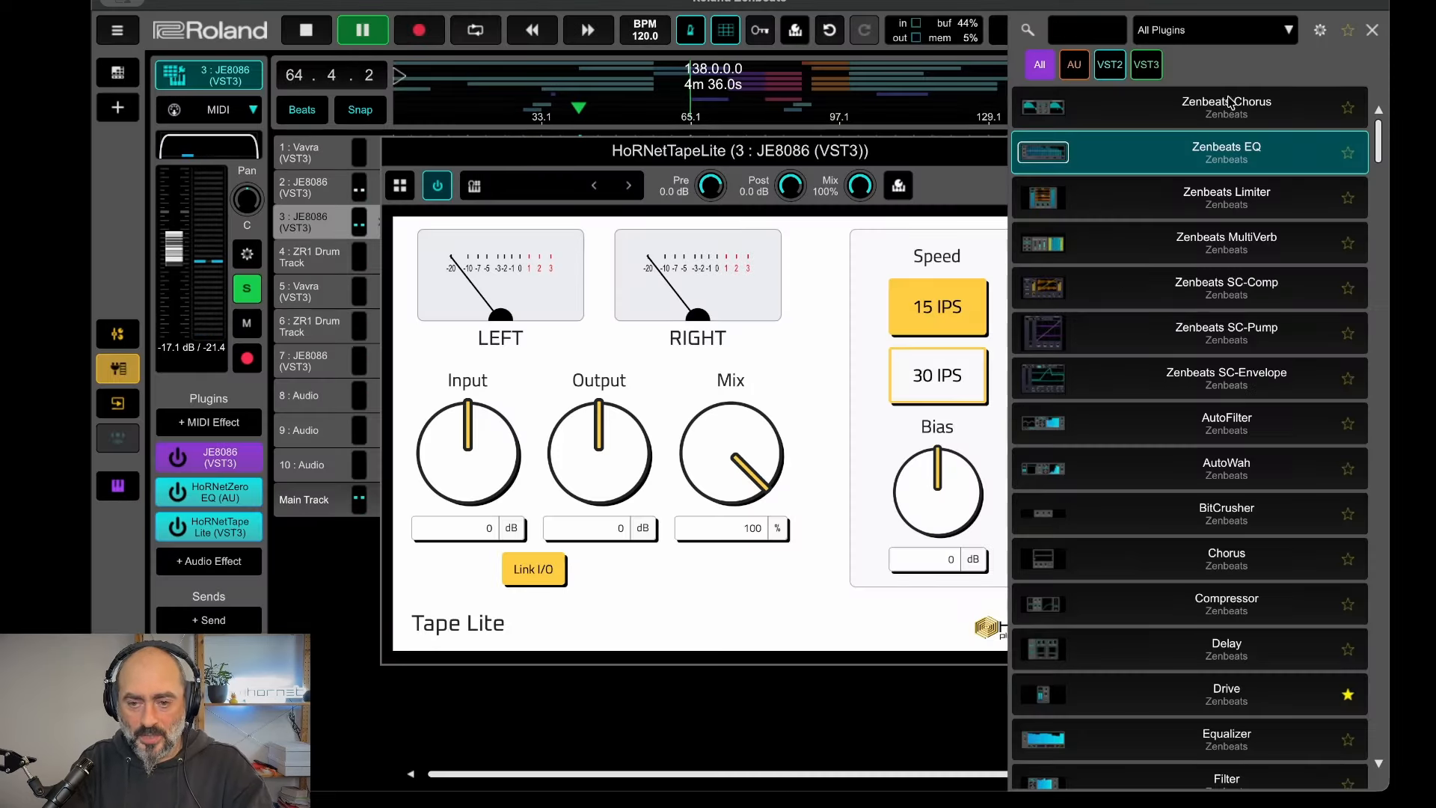
Lower track 3's Tape Lite Input to about -9.8 dB with the output linked, and close the plugin.
left_click(1372, 30)
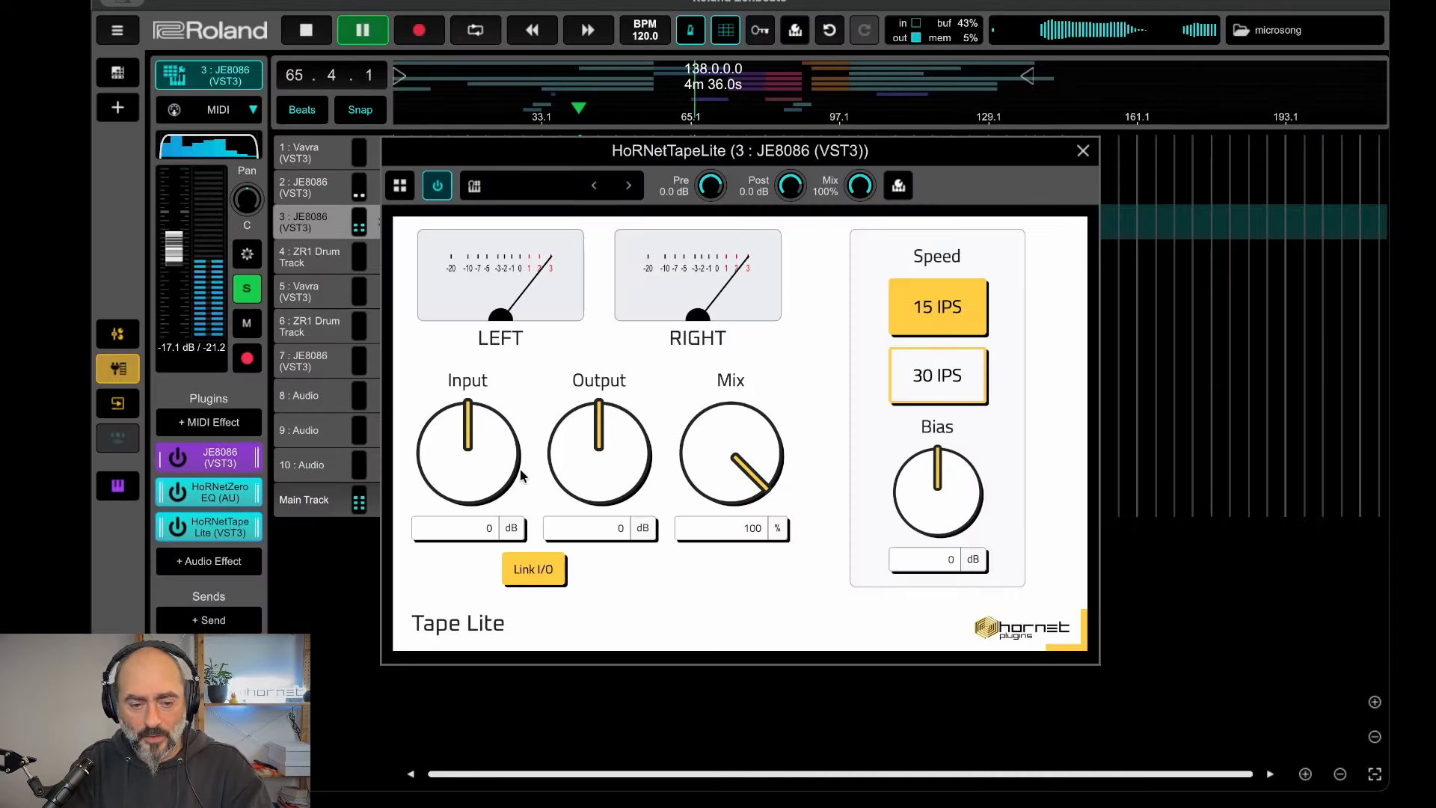
left_click_drag(518, 470, 461, 567)
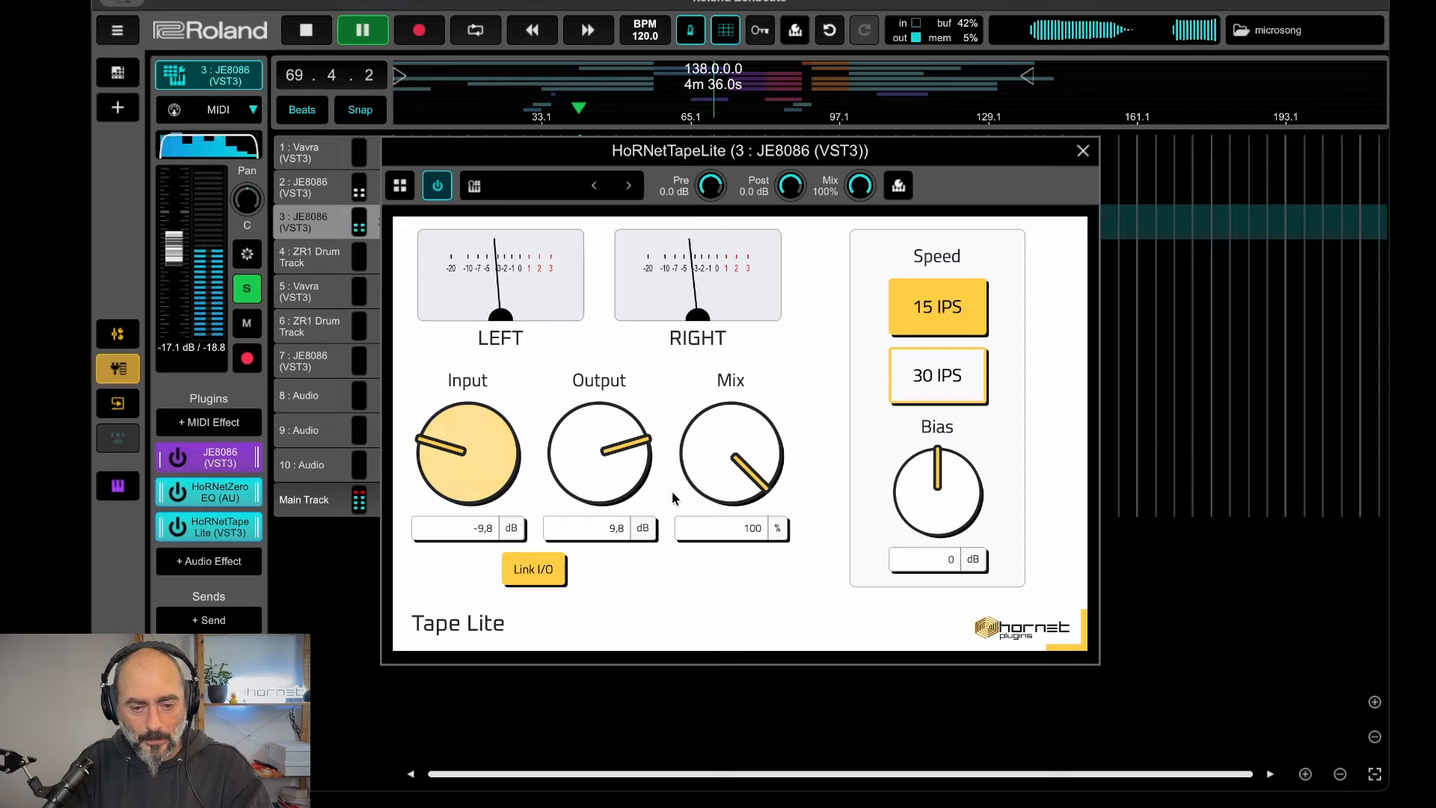
left_click(1083, 151)
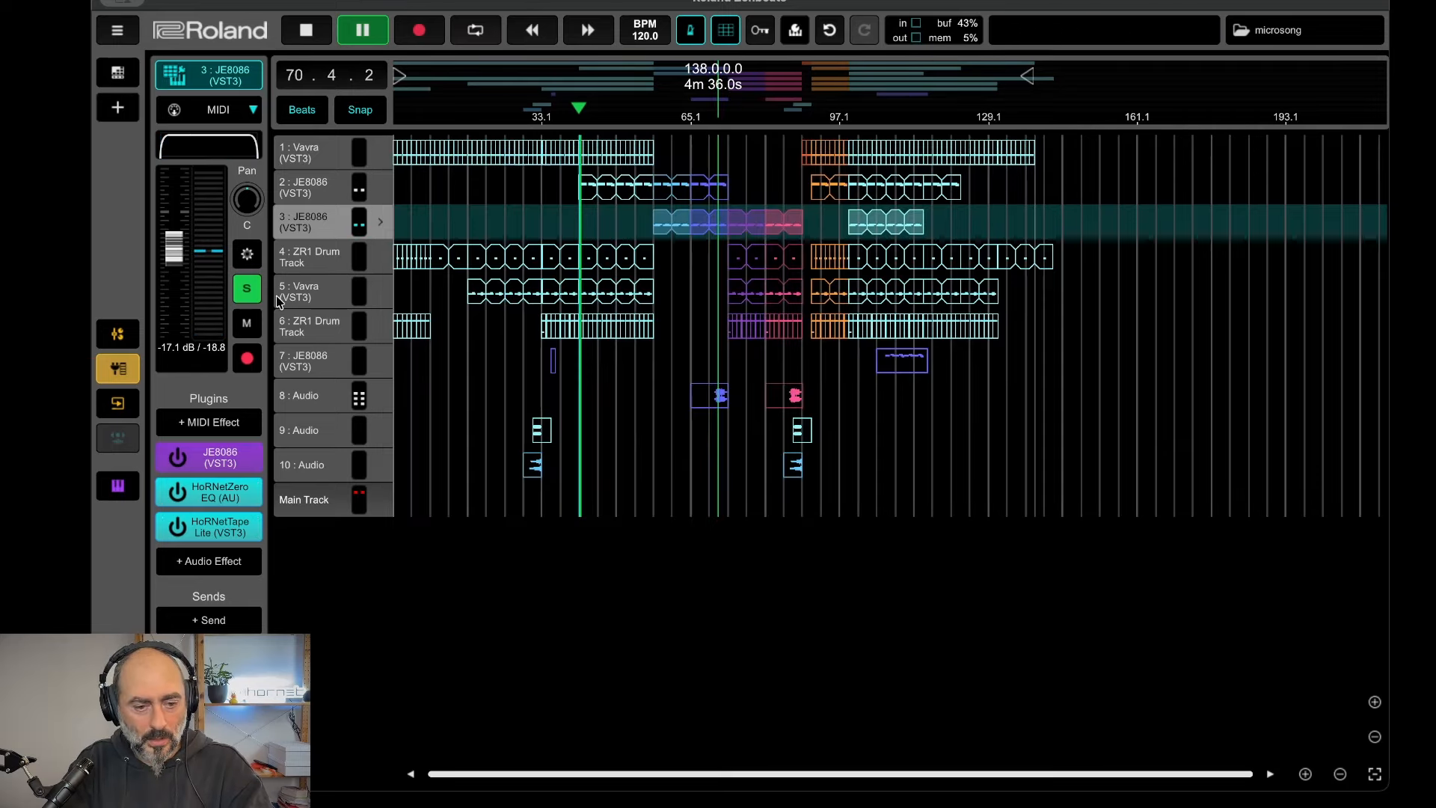
Solo track 4 (ZR1 Drum Track) and add the VST3 version of HoRNetTapeLite to it as an audio effect.
left_click(321, 257)
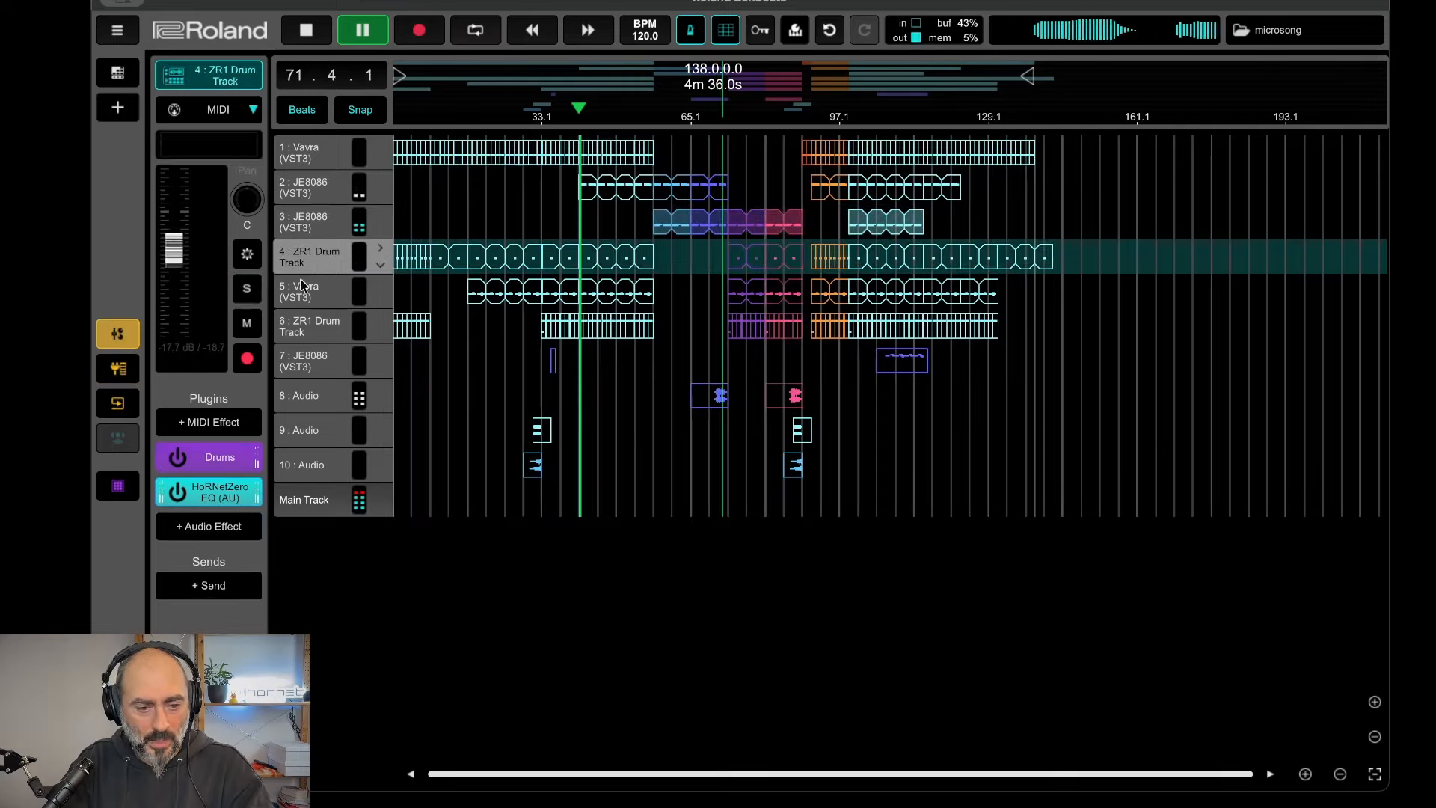
left_click(251, 291)
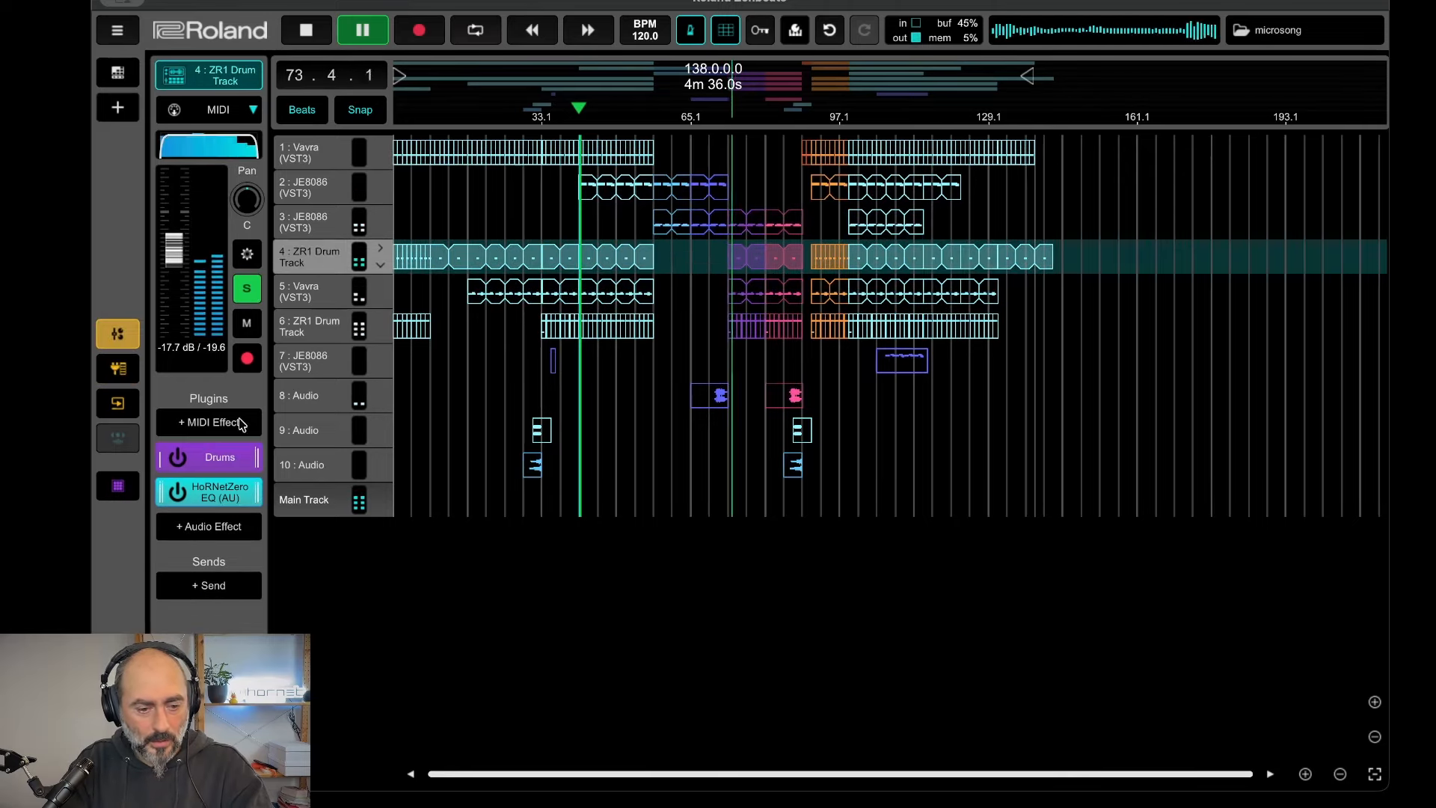
left_click(211, 528)
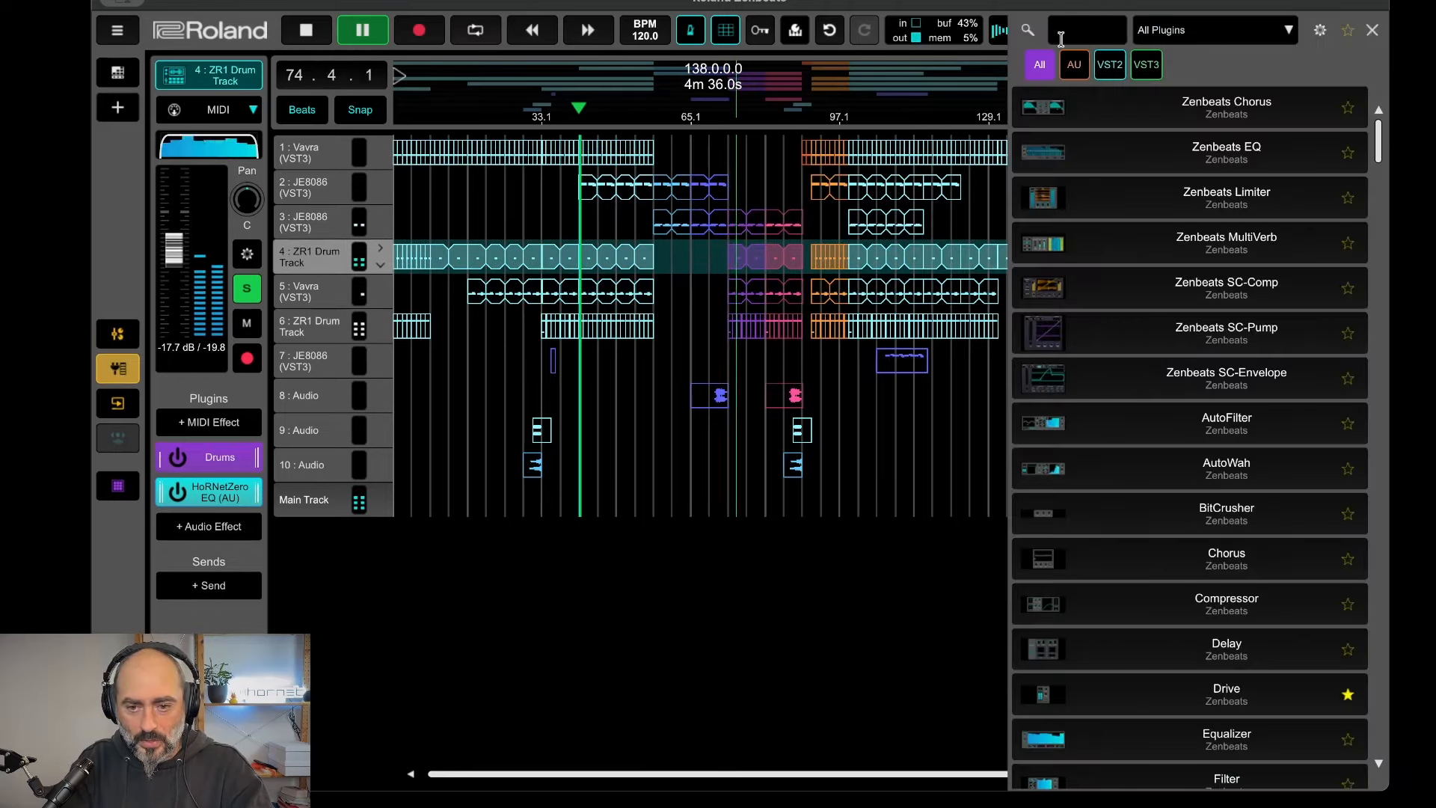
type("t")
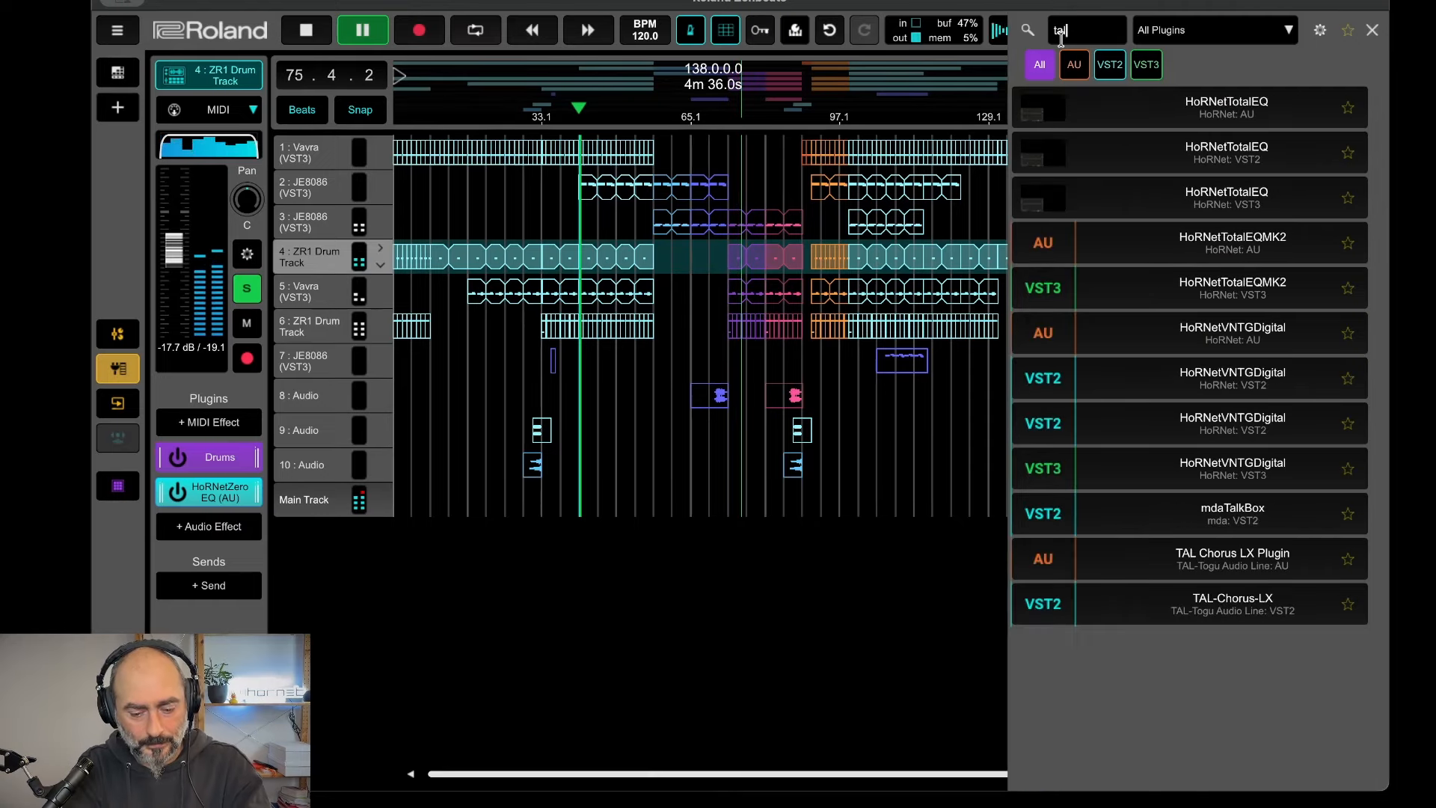
type("aepe")
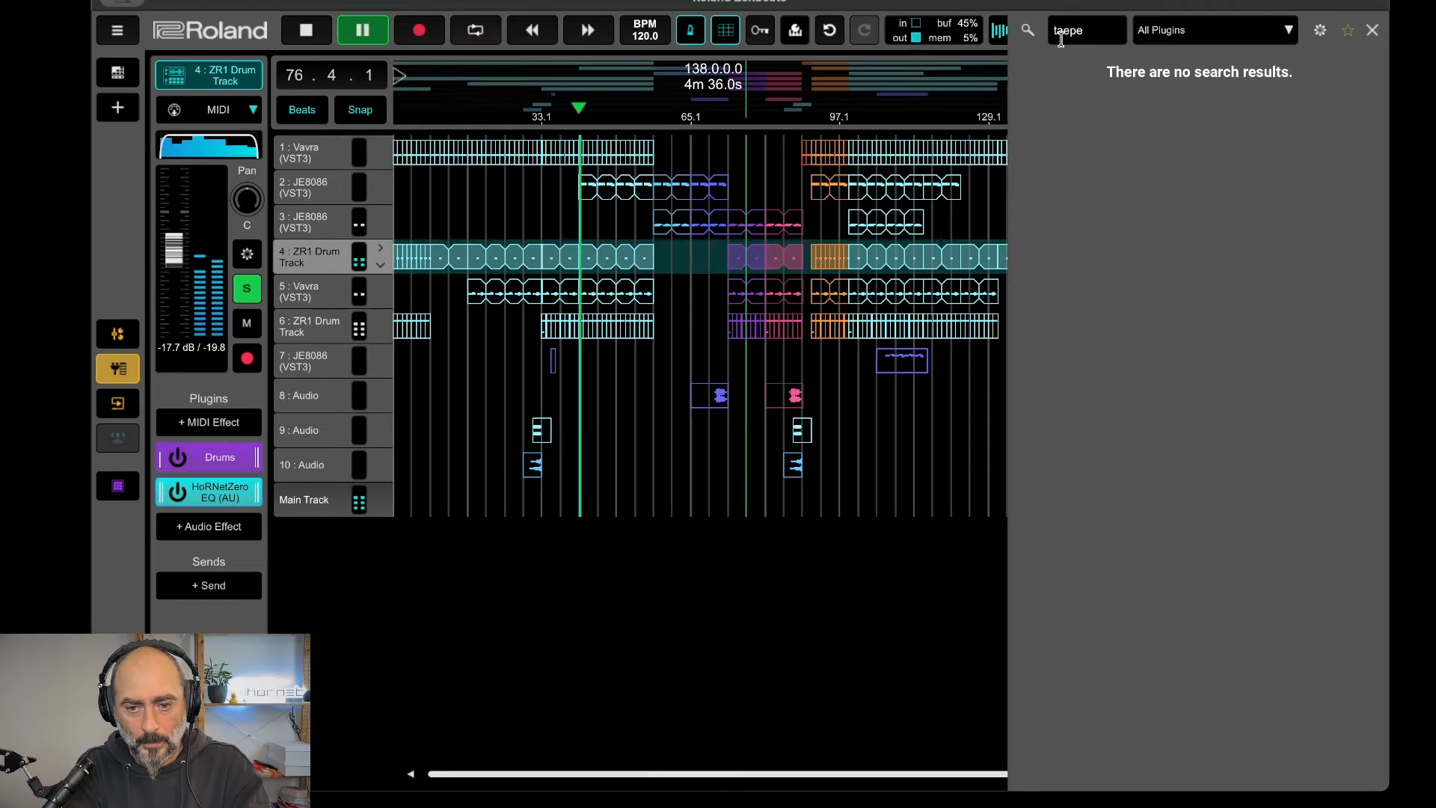
key("BackSpace")
key("BackSpace")
key("BackSpace")
type("peli")
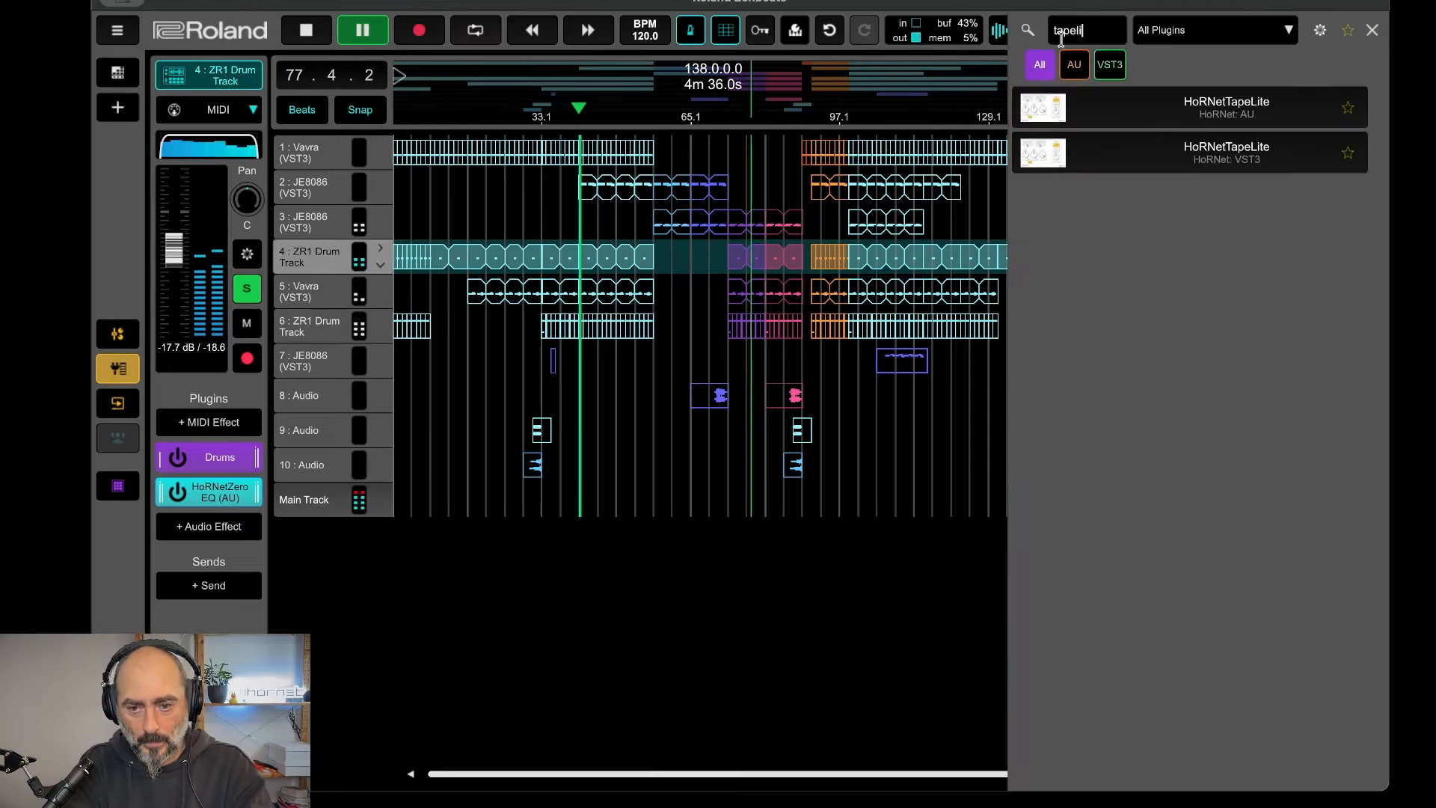
left_click(1156, 157)
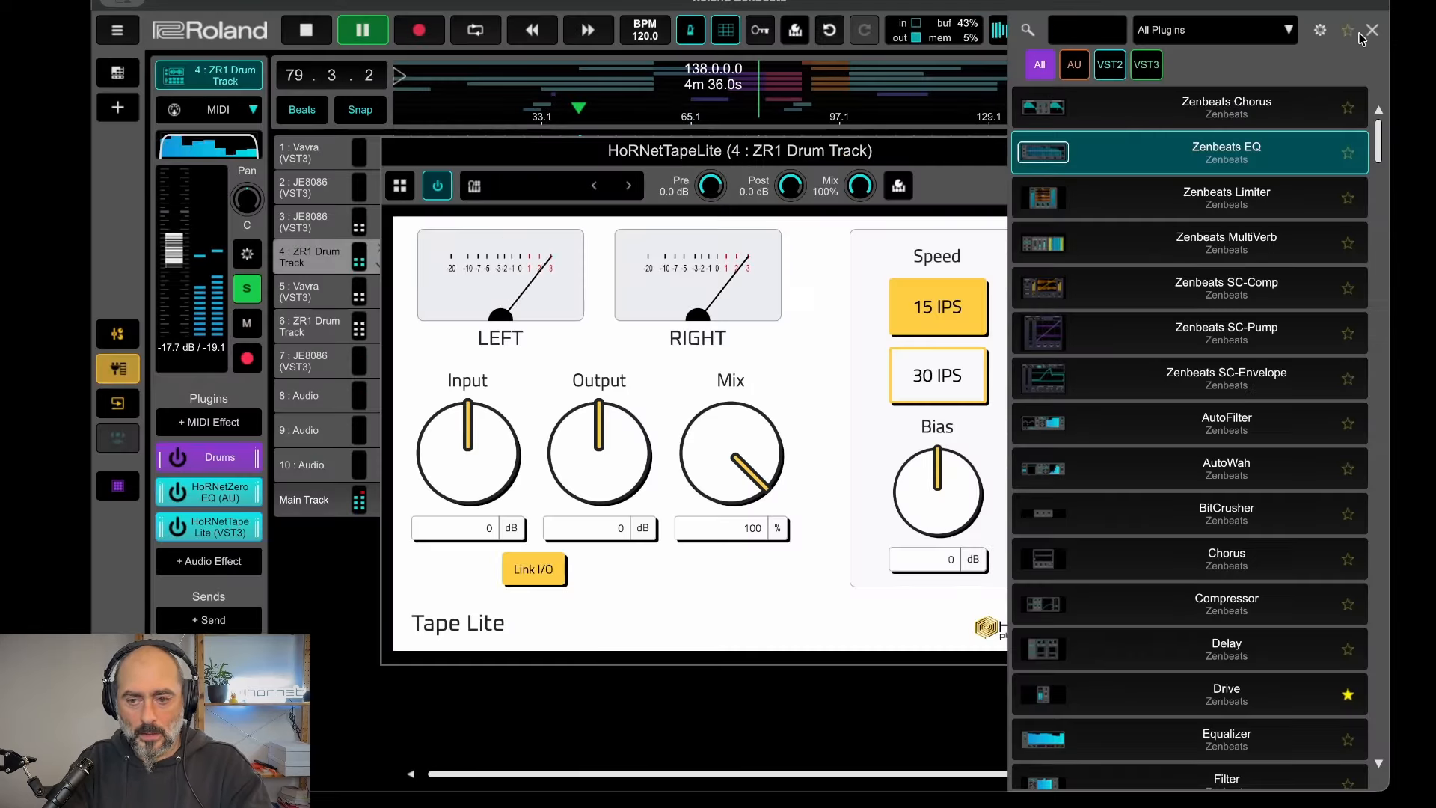
Raise track 4's Tape Lite Input to about 5.4 dB with the output linked, and close the plugin.
left_click(1372, 30)
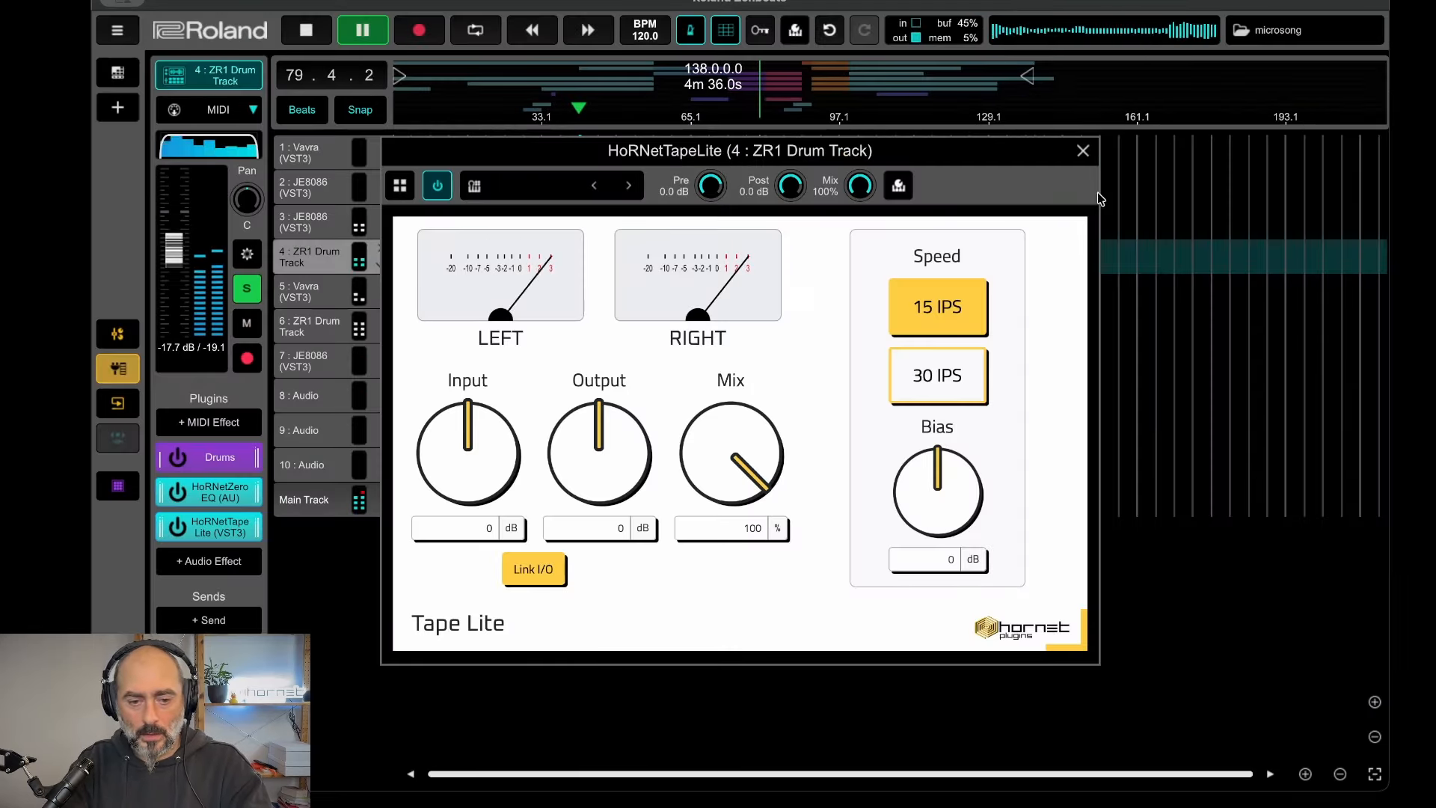
left_click_drag(426, 464, 424, 315)
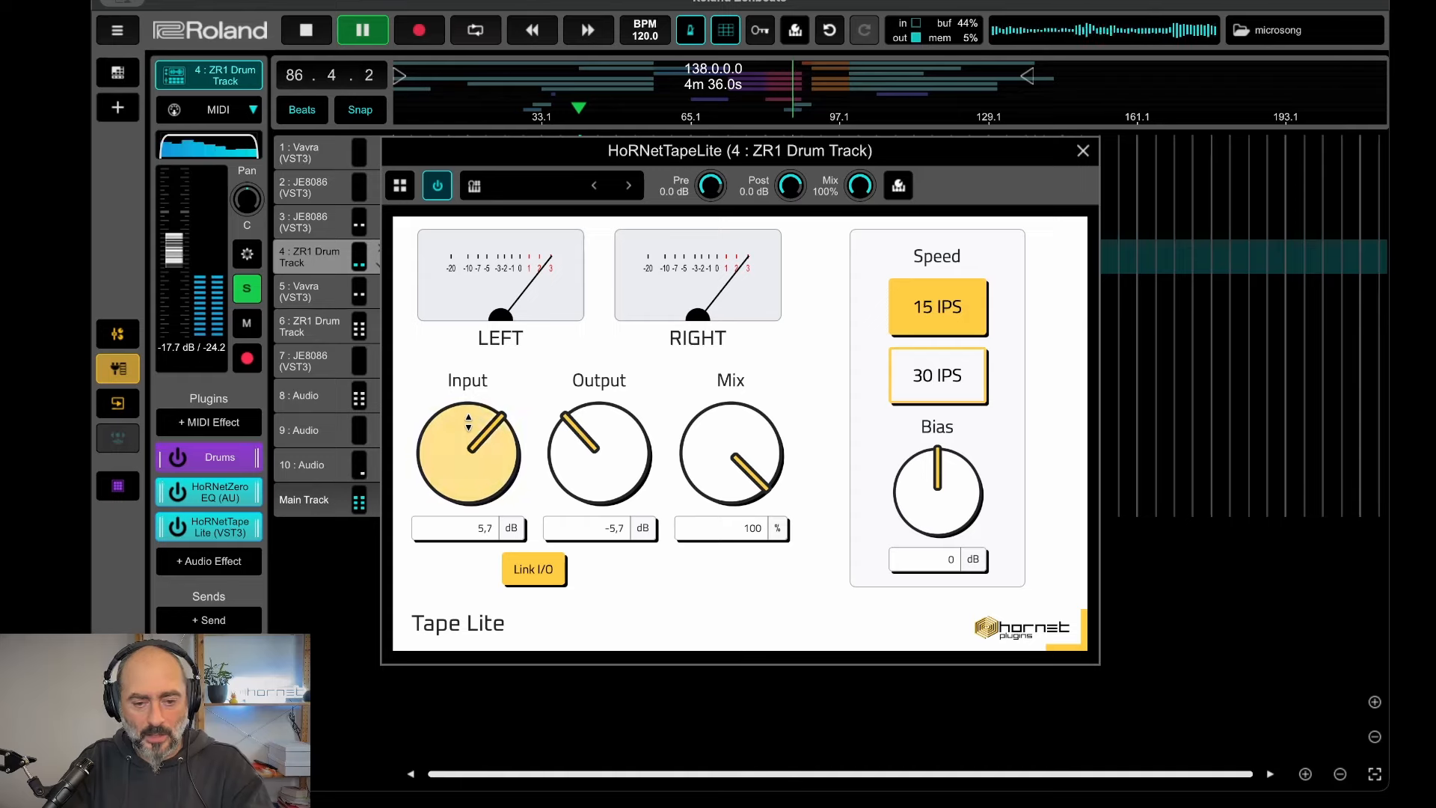
left_click_drag(469, 423, 479, 442)
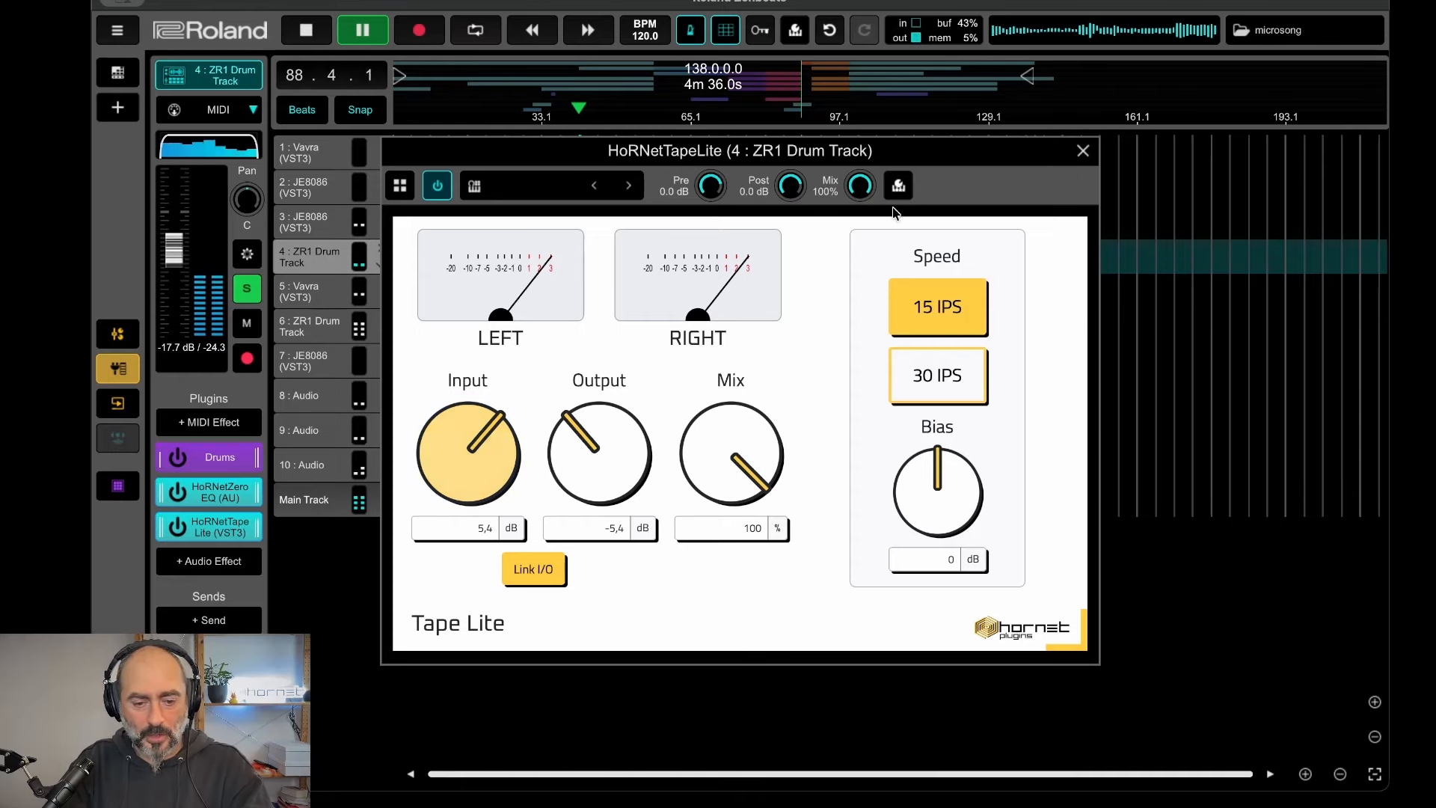
left_click(1082, 150)
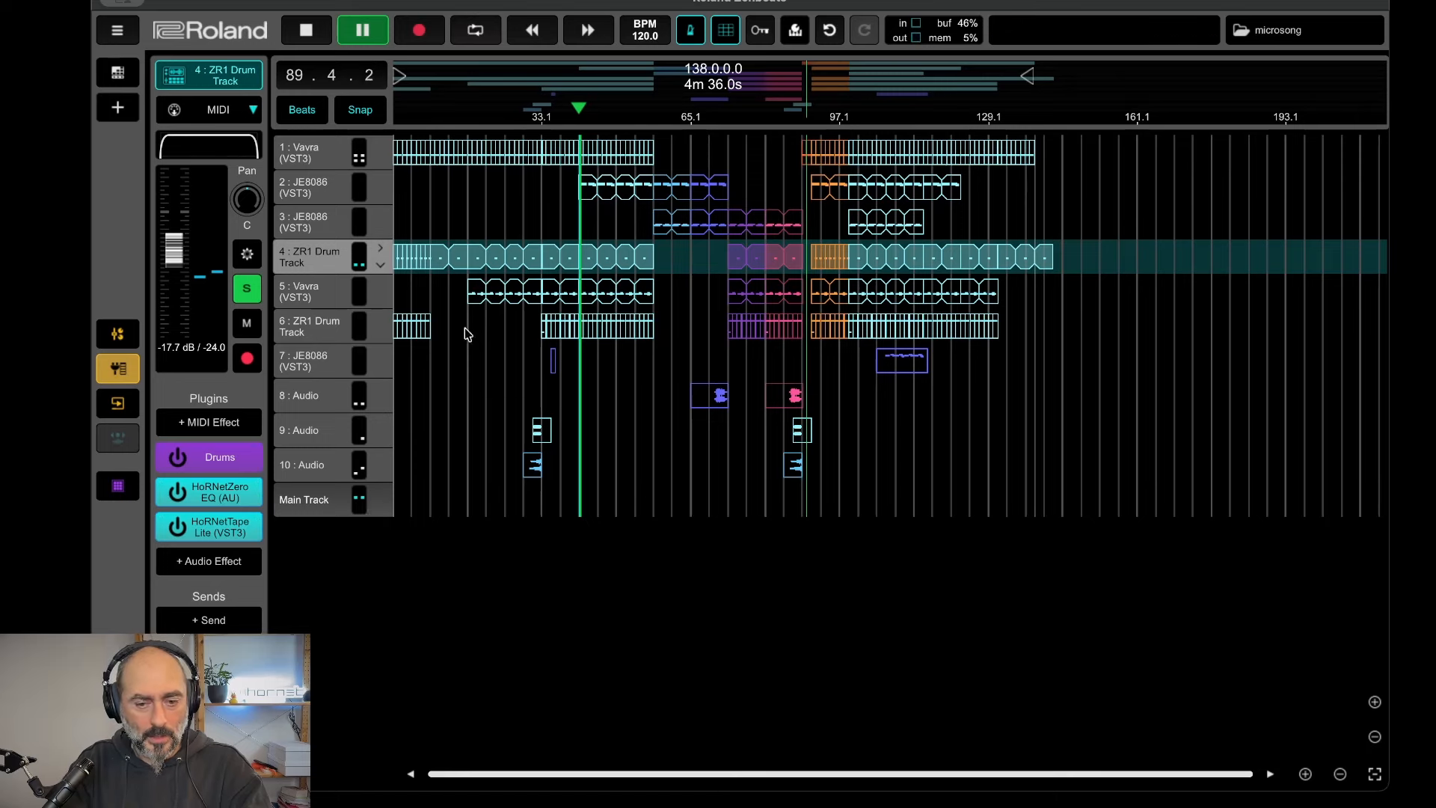
Move the solo from track 4 to track 5 (Vavra) and add the VST3 version of HoRNetTapeLite there.
left_click(258, 287)
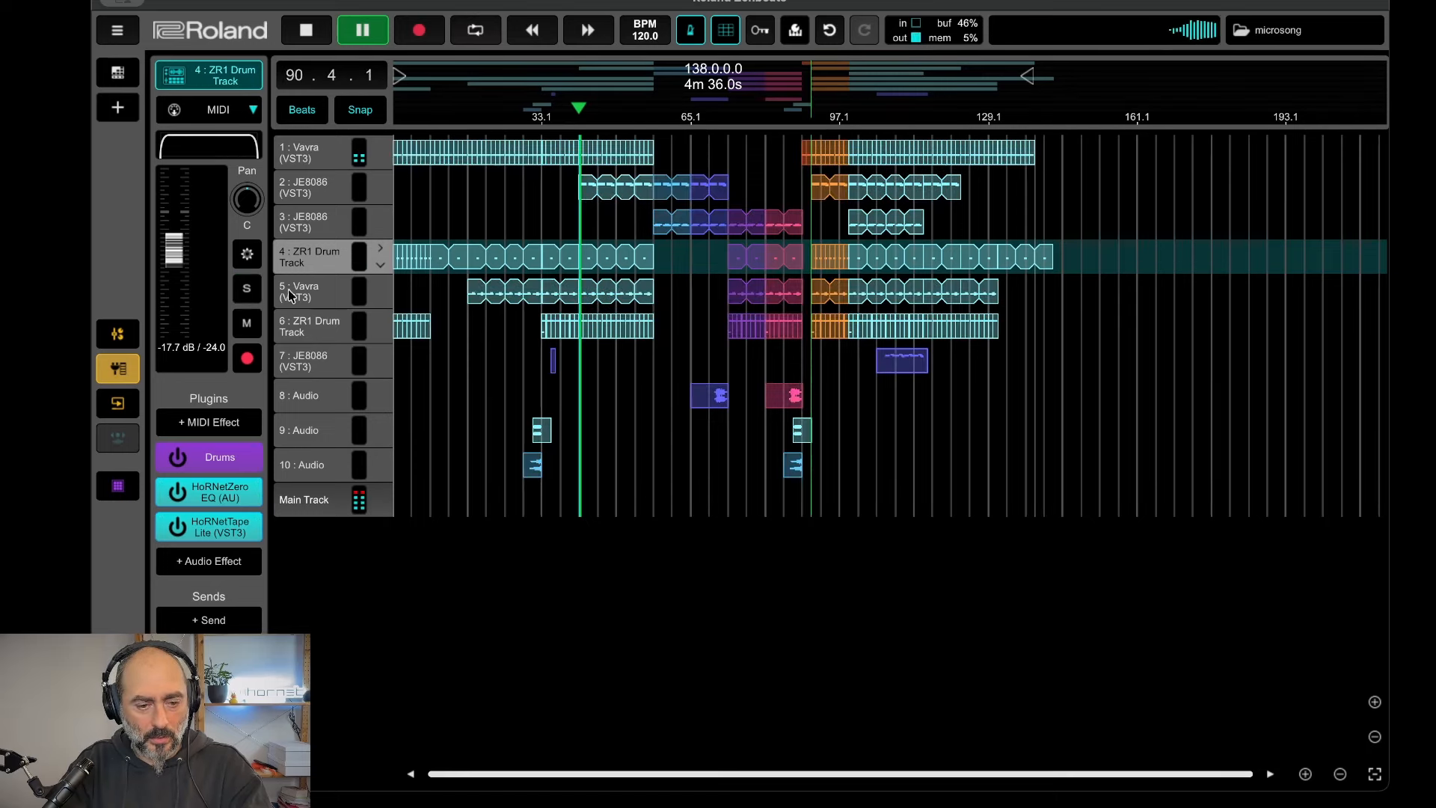
left_click(282, 297)
left_click(248, 292)
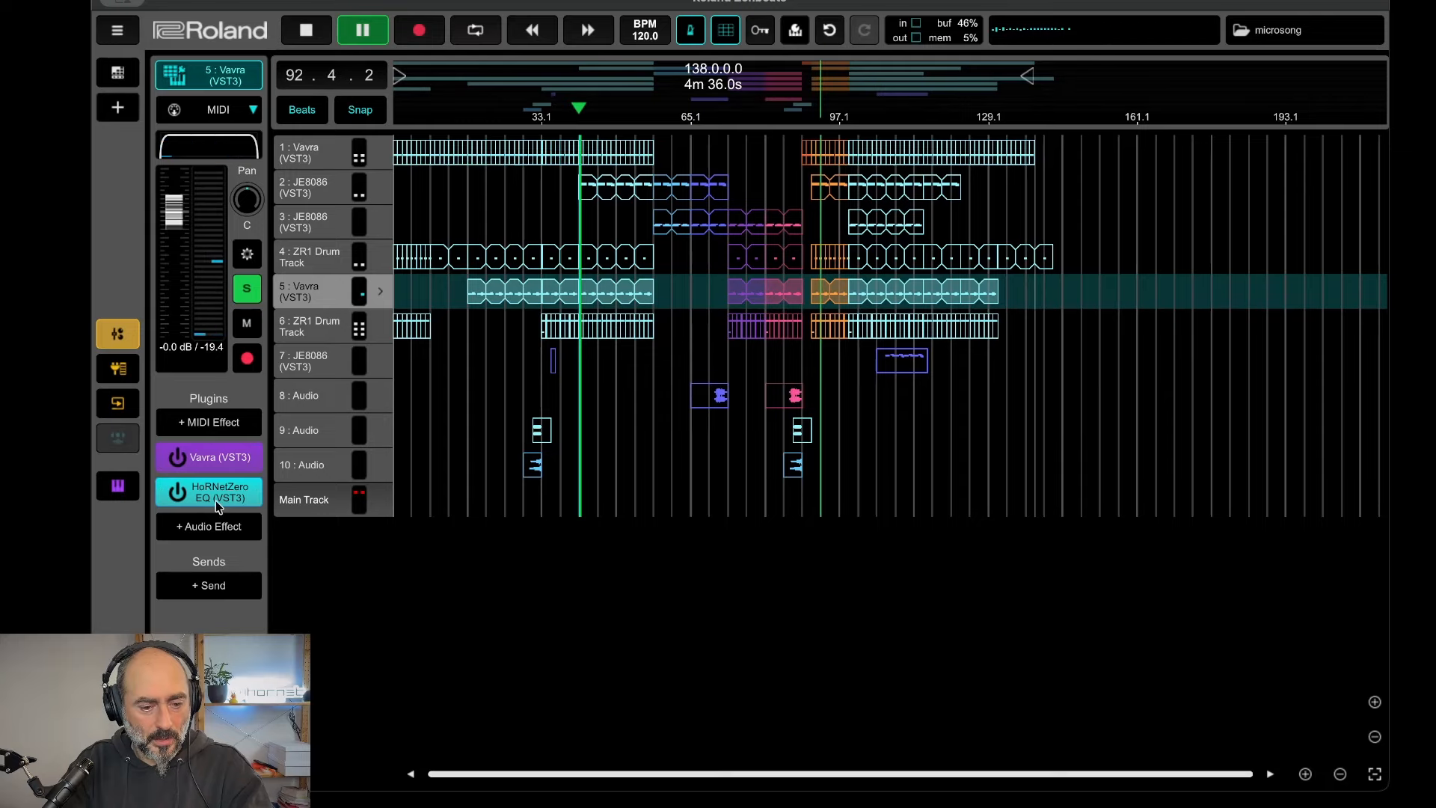
left_click(213, 526)
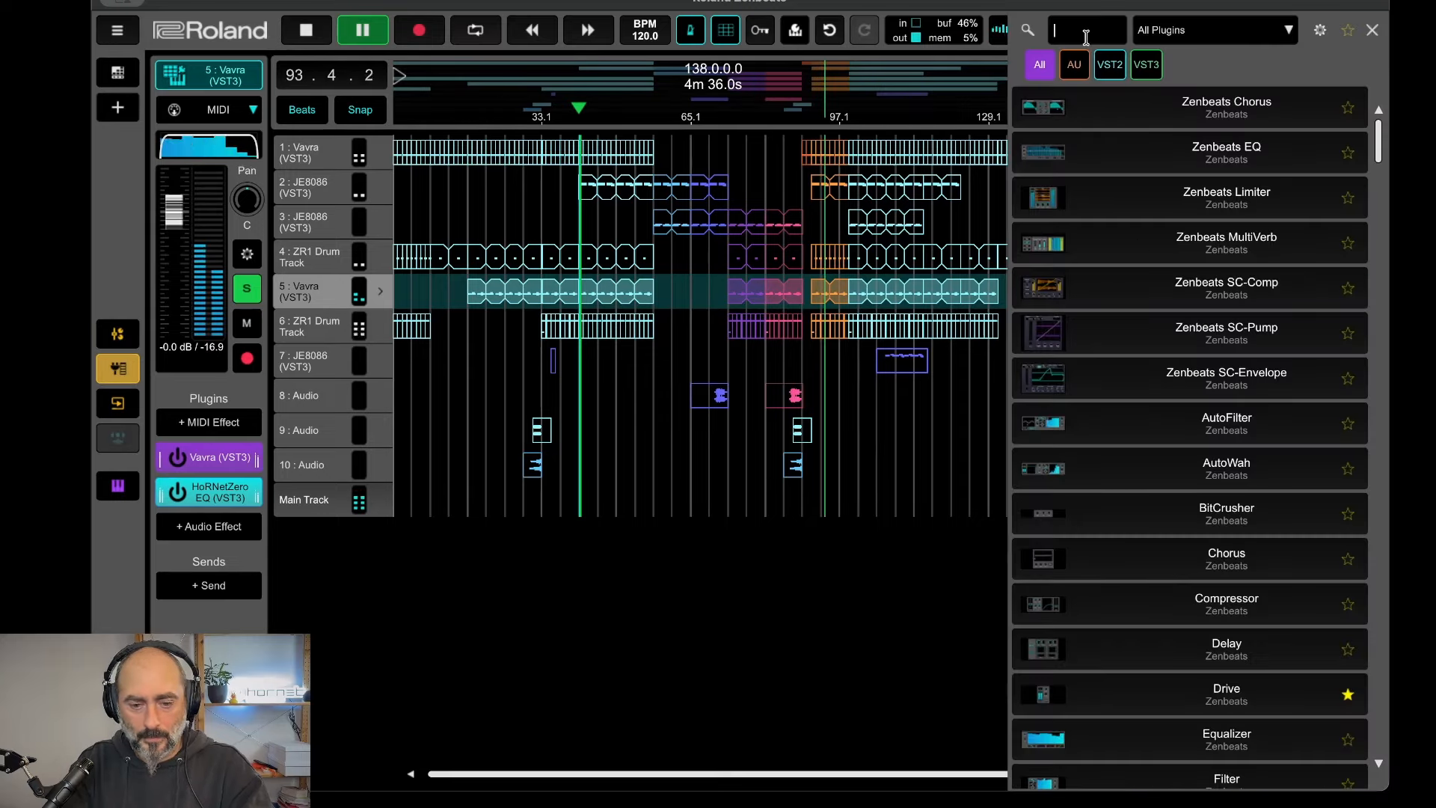
type("tapeli")
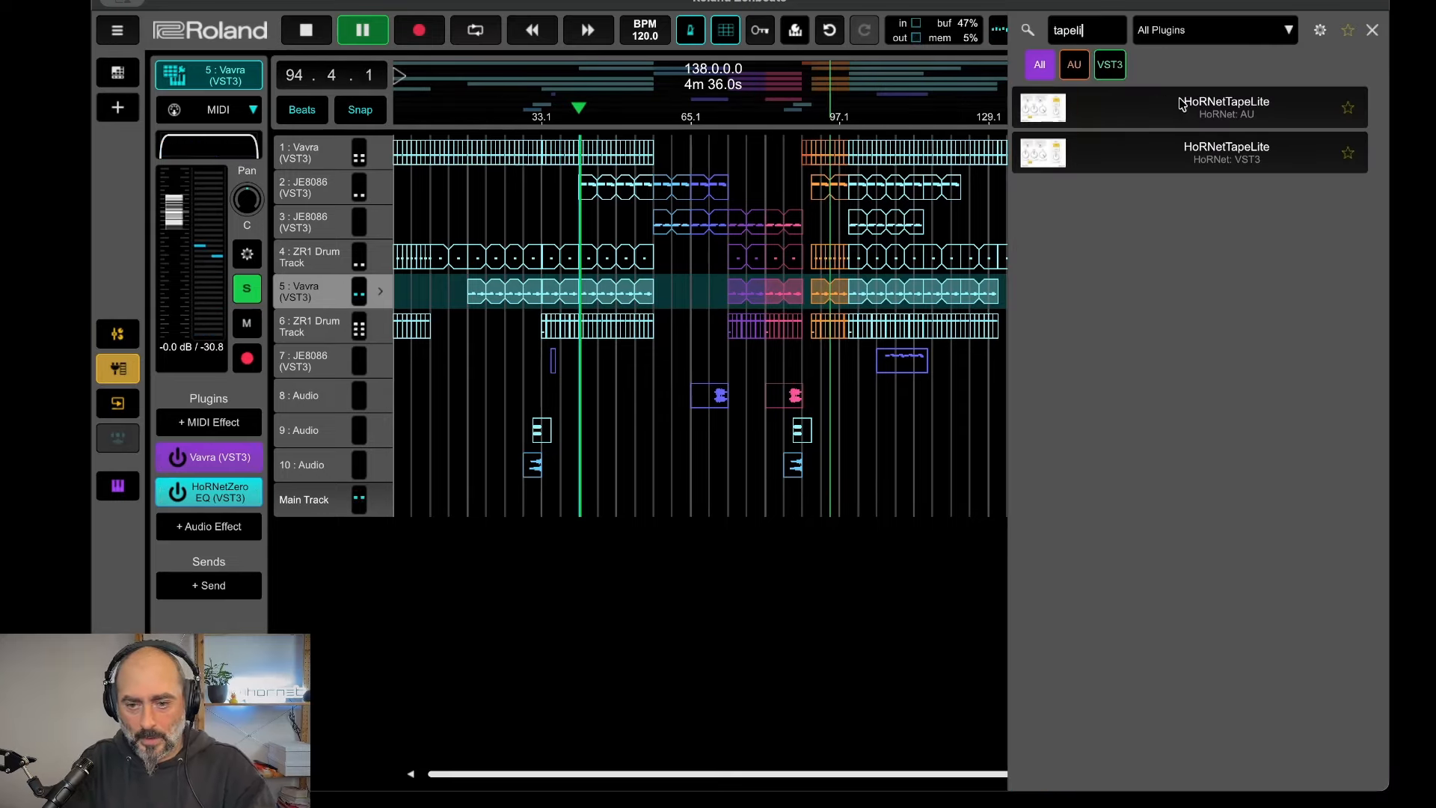
left_click(1229, 151)
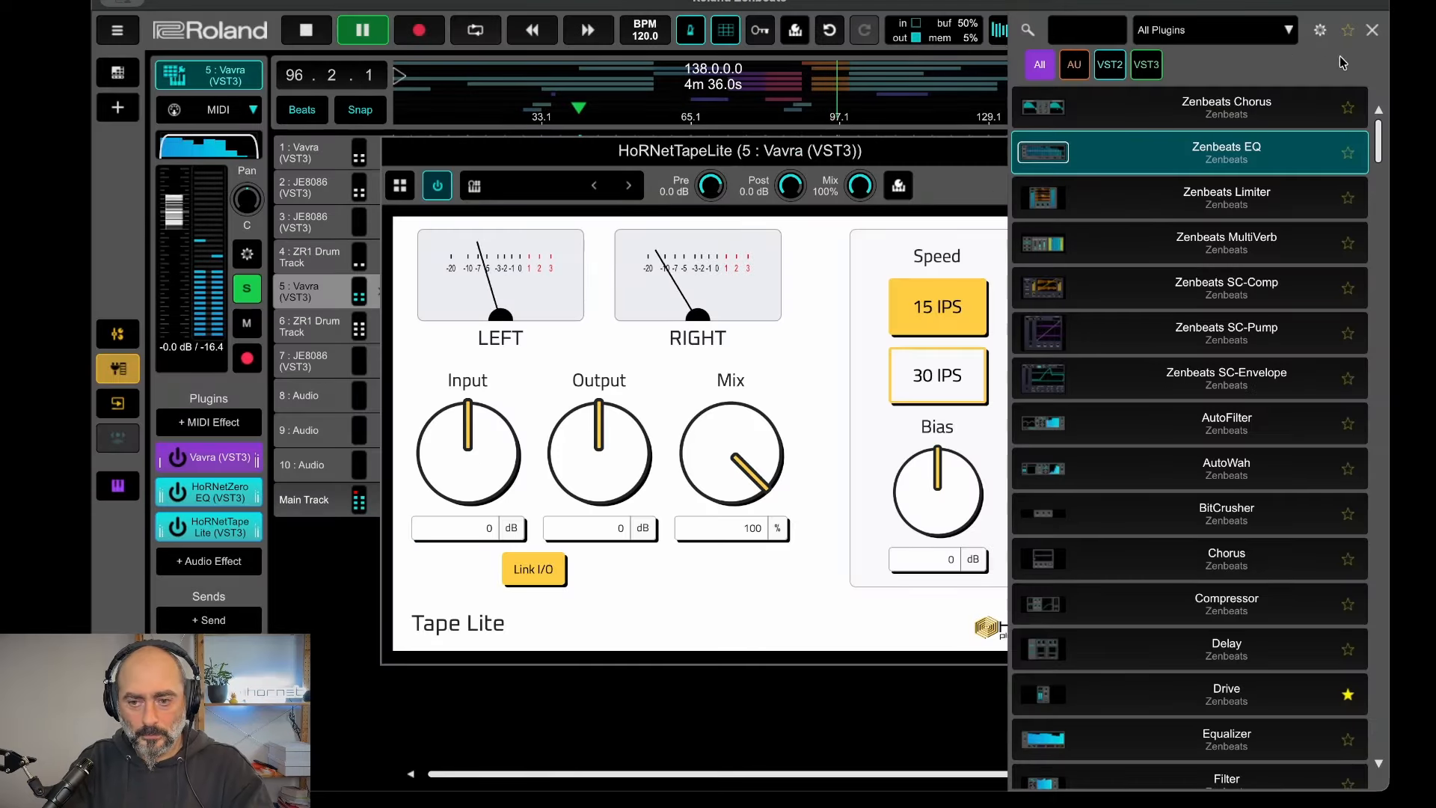
Raise the Tape Lite Input on track 5 with the output linked, and close the plugin.
left_click(1373, 30)
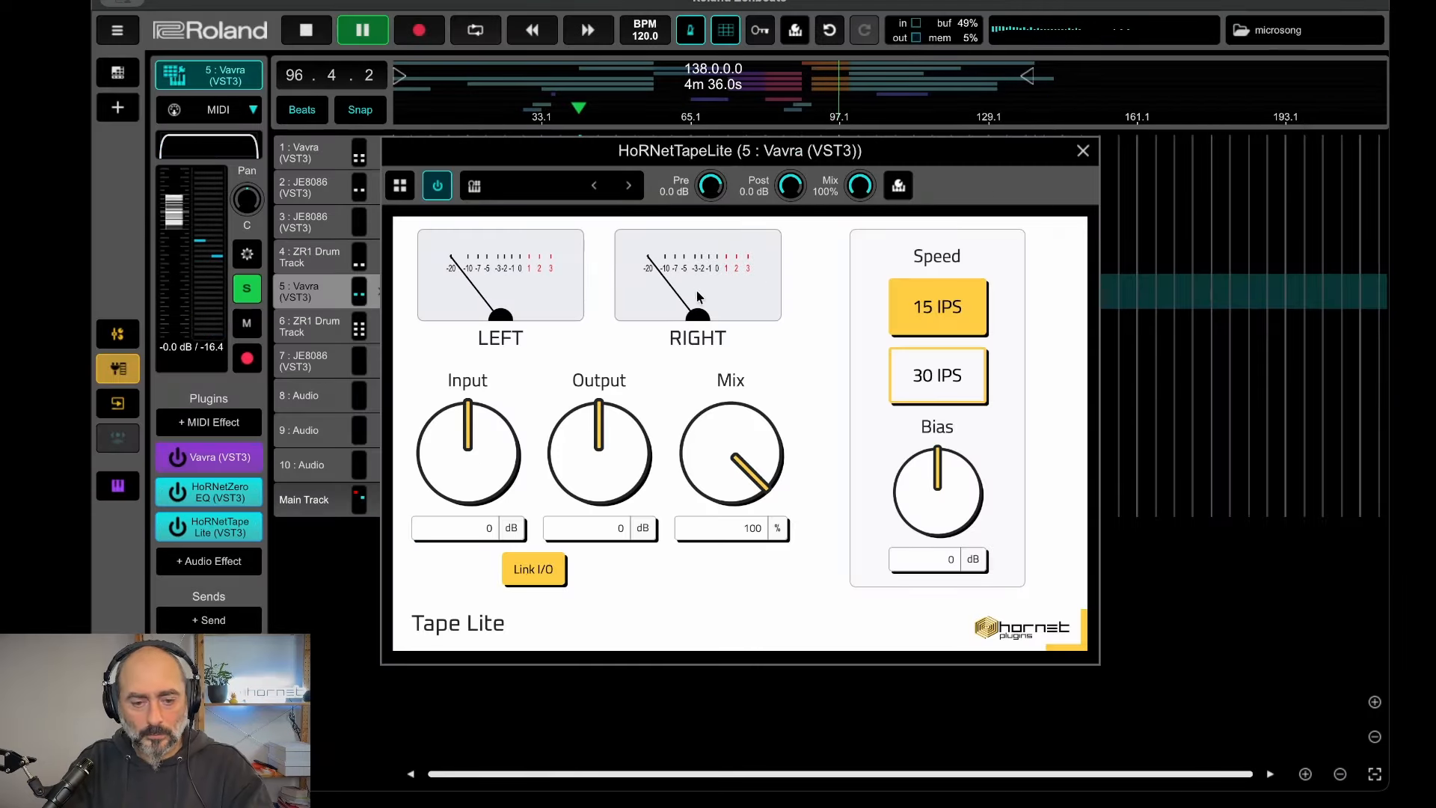
left_click_drag(460, 479, 465, 355)
left_click(1084, 150)
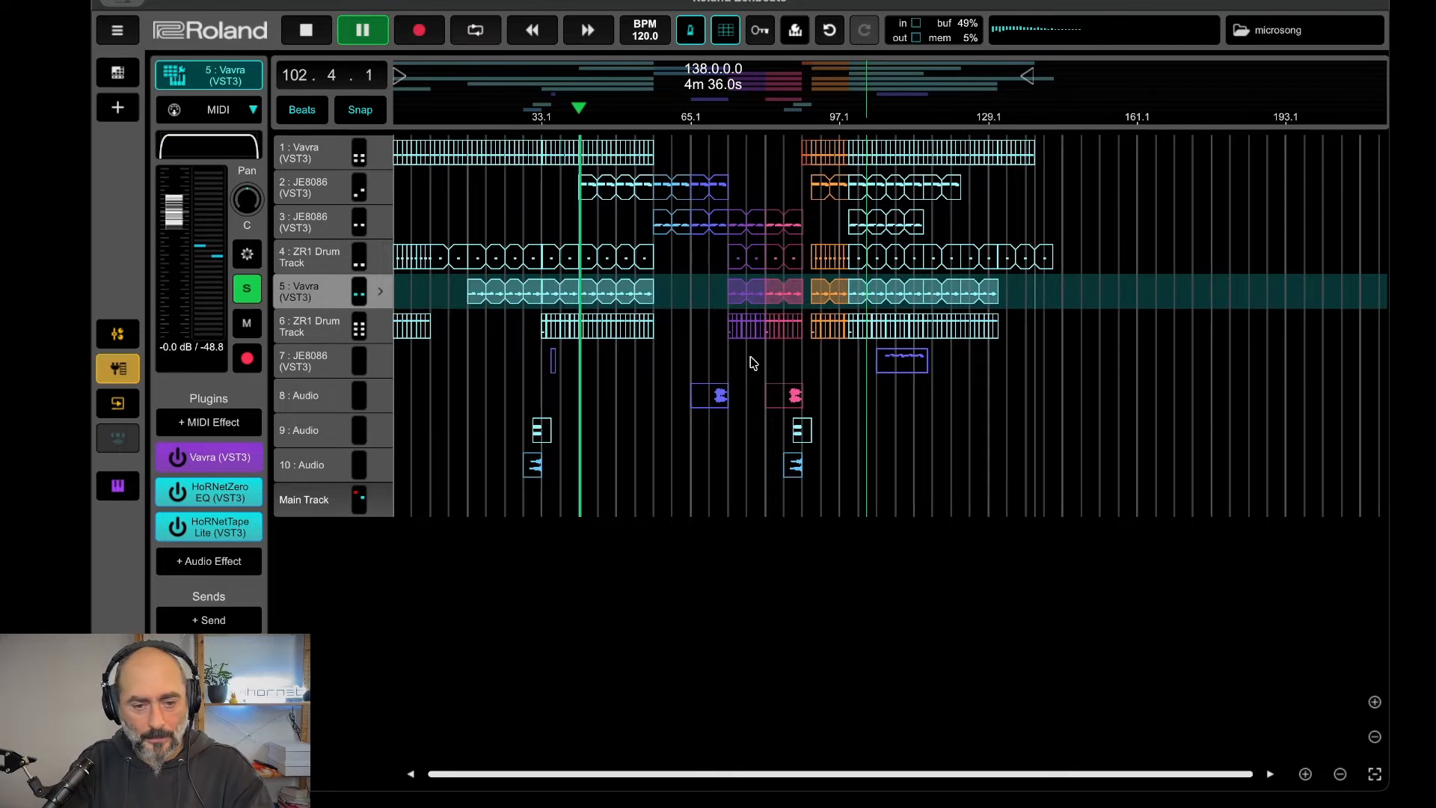
Move the solo from track 5 (Vavra) to track 6 (ZR1 Drum Track).
left_click(304, 324)
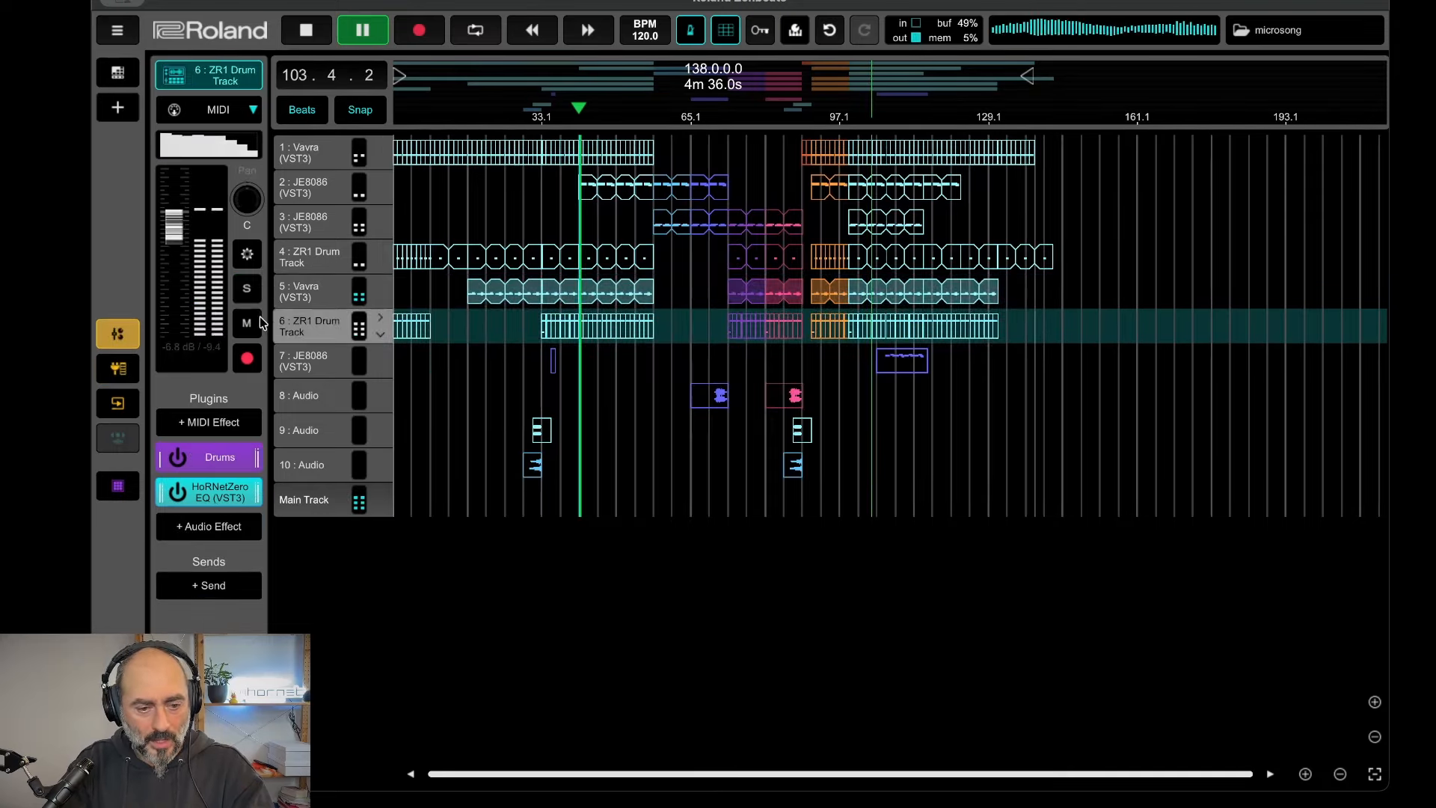
left_click(305, 299)
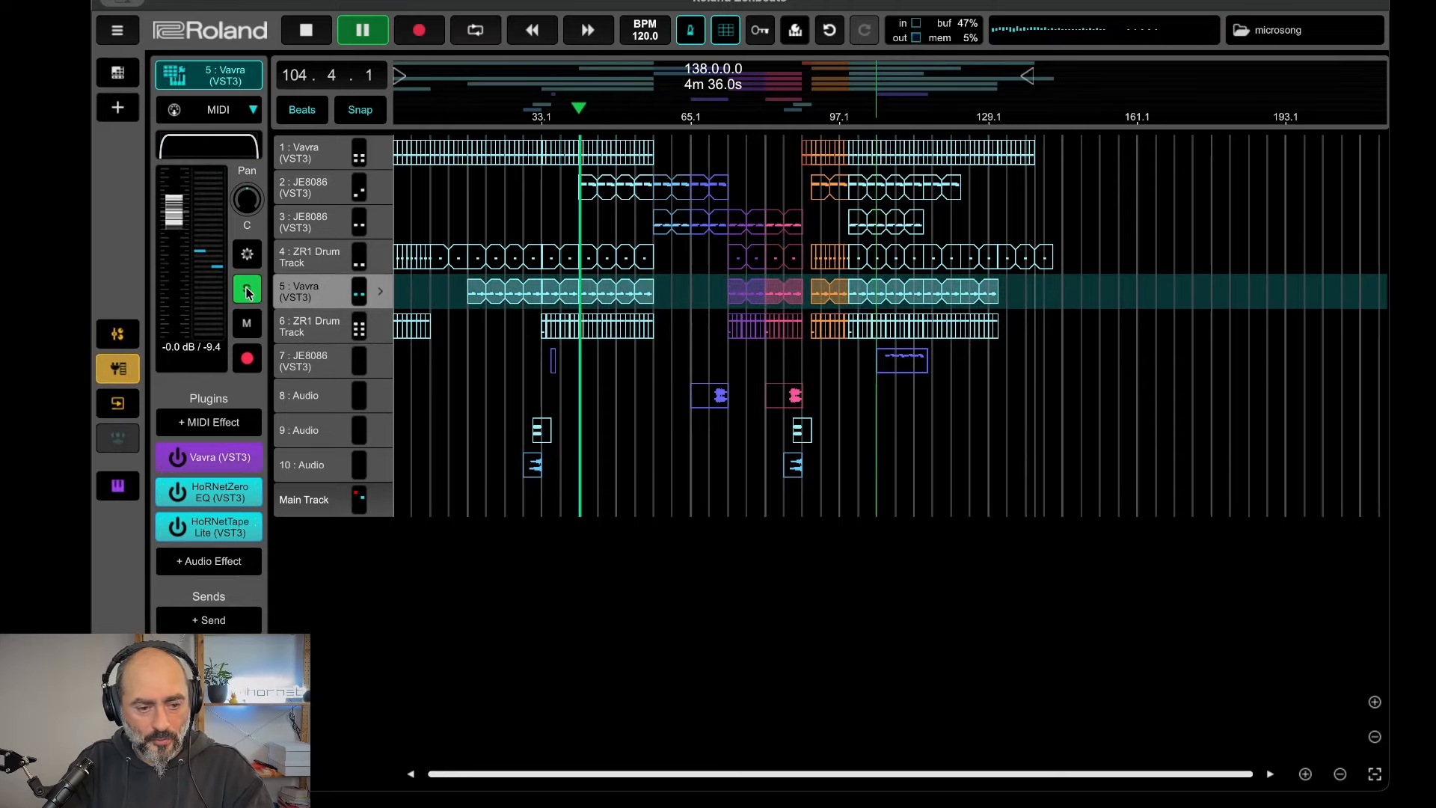
left_click(248, 290)
left_click(307, 325)
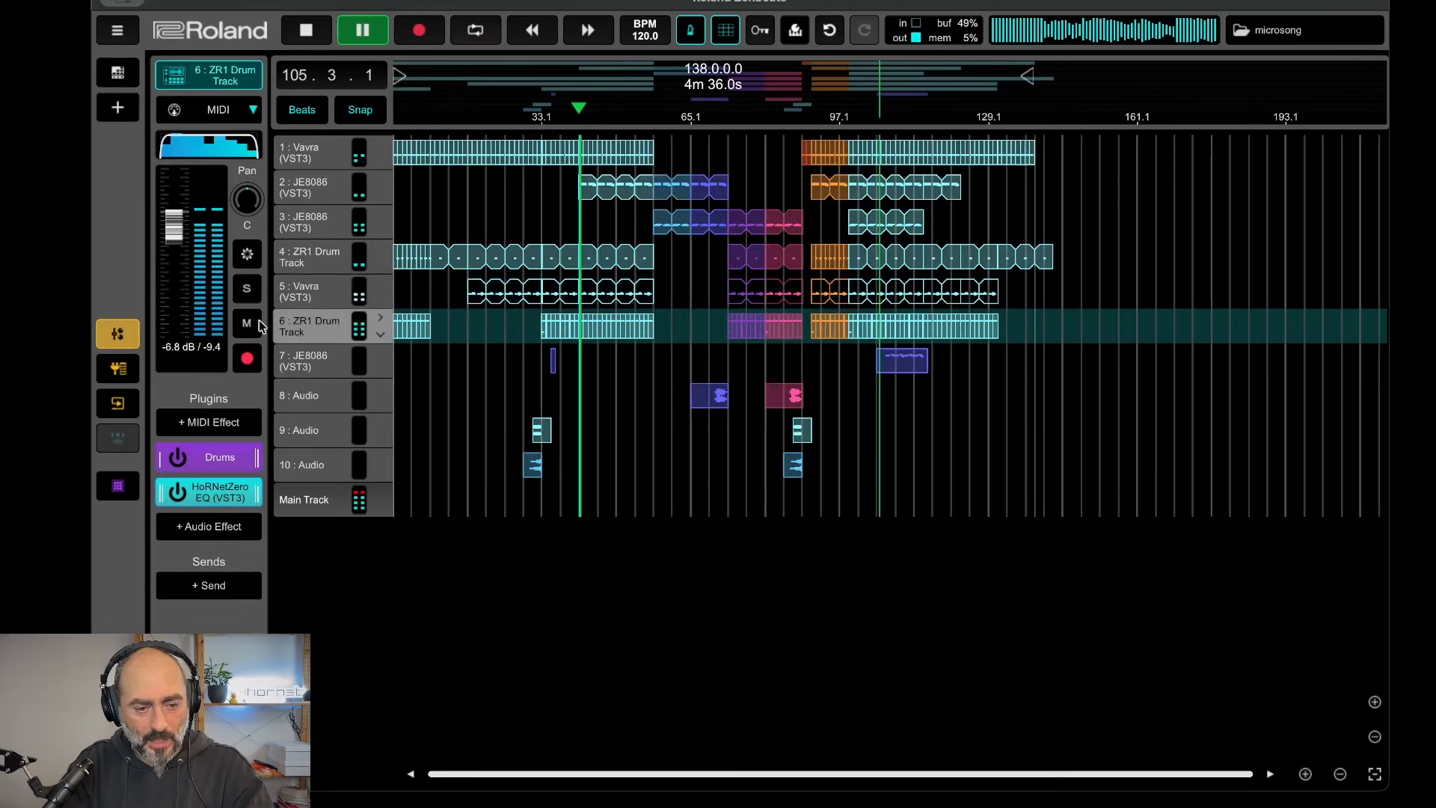
left_click(307, 301)
left_click(248, 323)
left_click(292, 323)
left_click(248, 289)
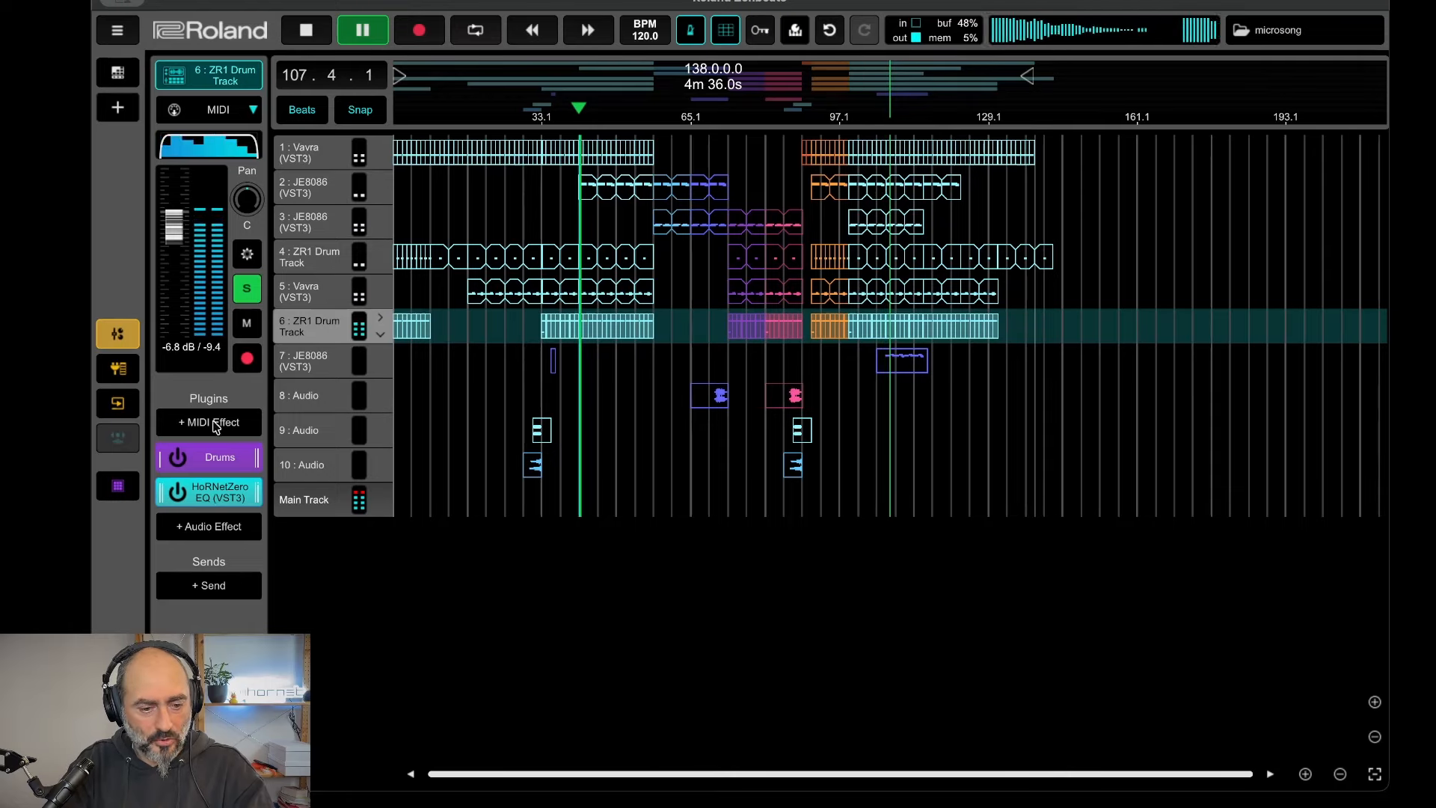
Add the VST3 version of HoRNetTapeLite to track 6 as an audio effect and close the plugin browser.
left_click(211, 526)
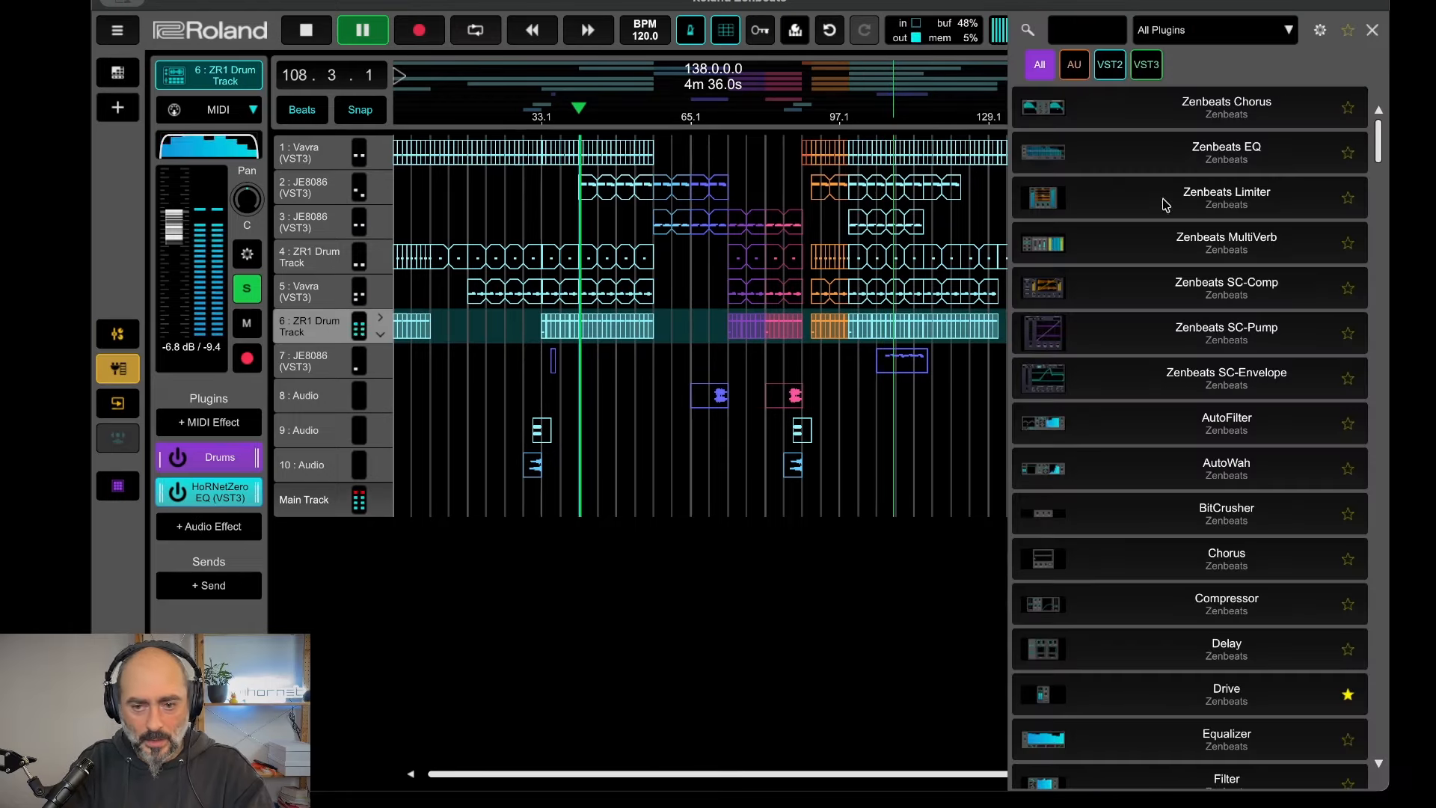
left_click(1091, 30)
type("tapelit")
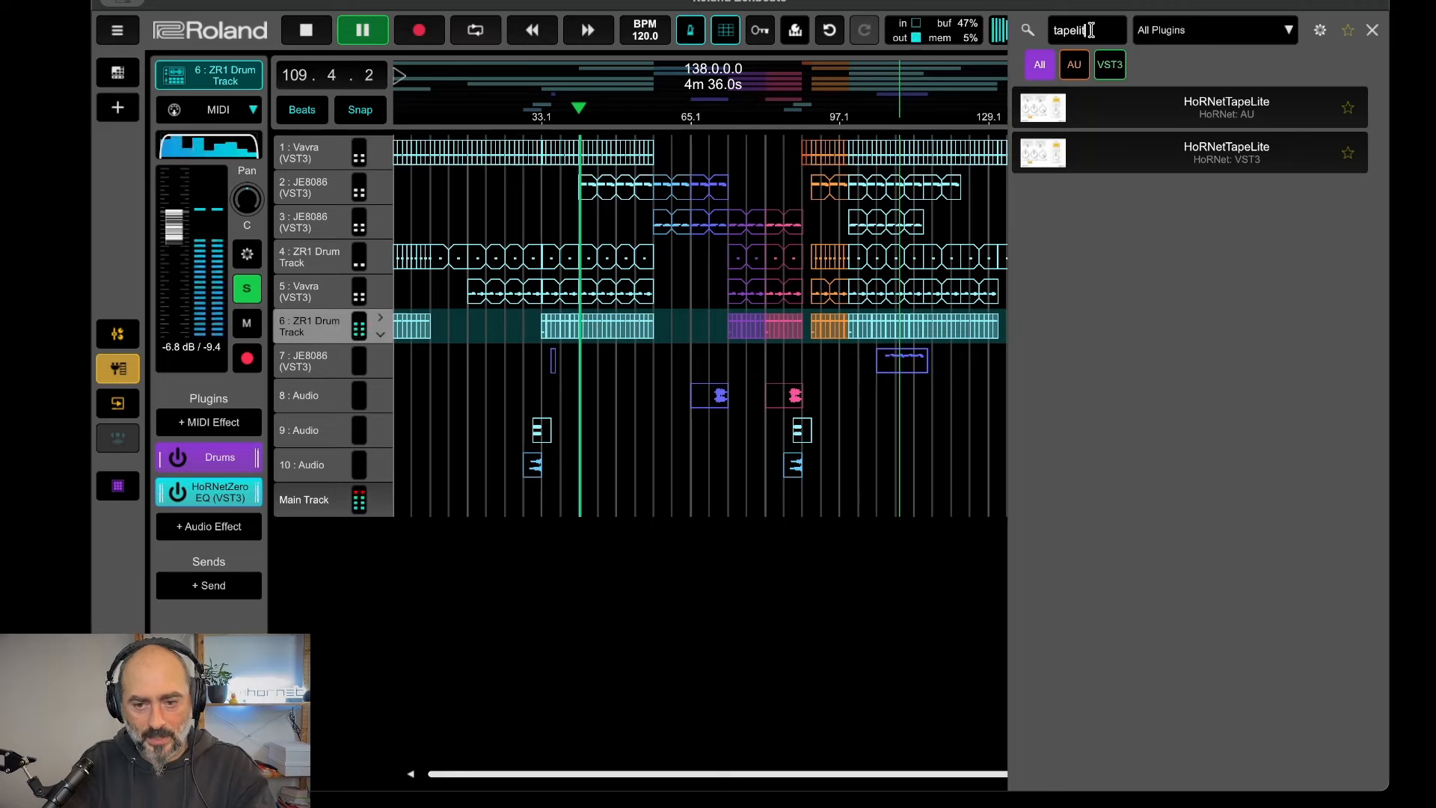
left_click(1218, 159)
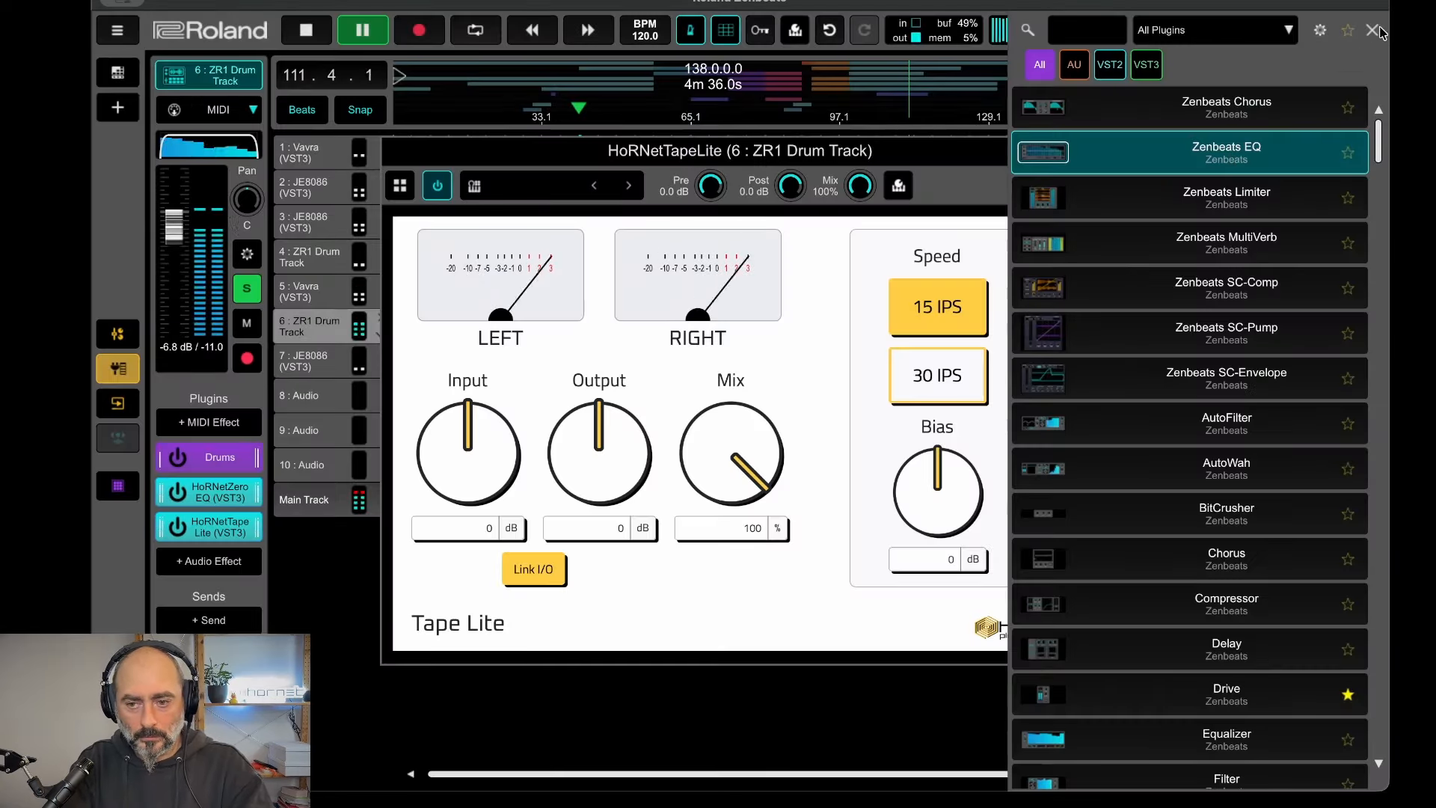
left_click(1372, 31)
left_click(1375, 33)
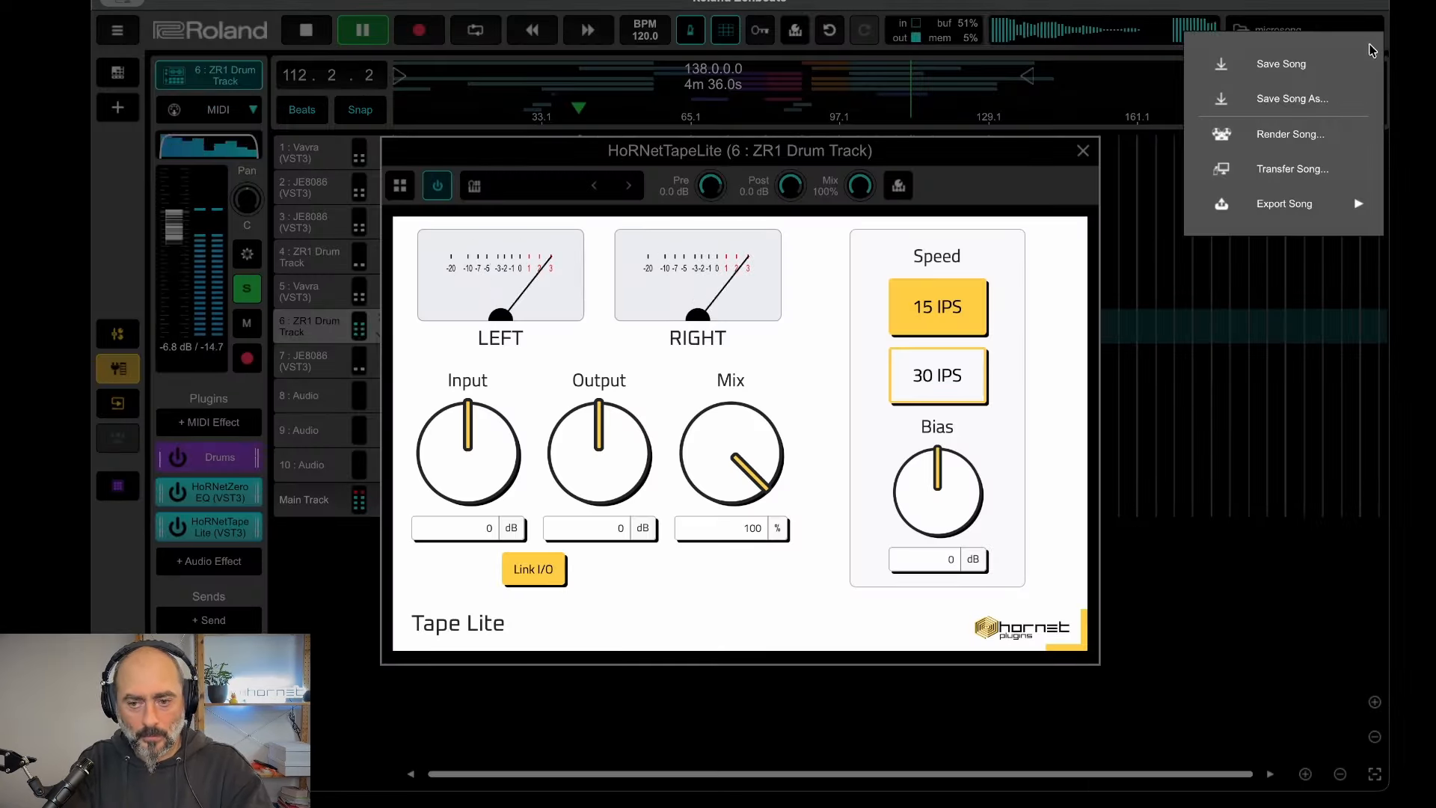
left_click(1154, 228)
Raise the Tape Lite Input on track 6 with the output linked, close the plugin and unsolo the track.
left_click_drag(471, 460, 434, 375)
left_click(1083, 151)
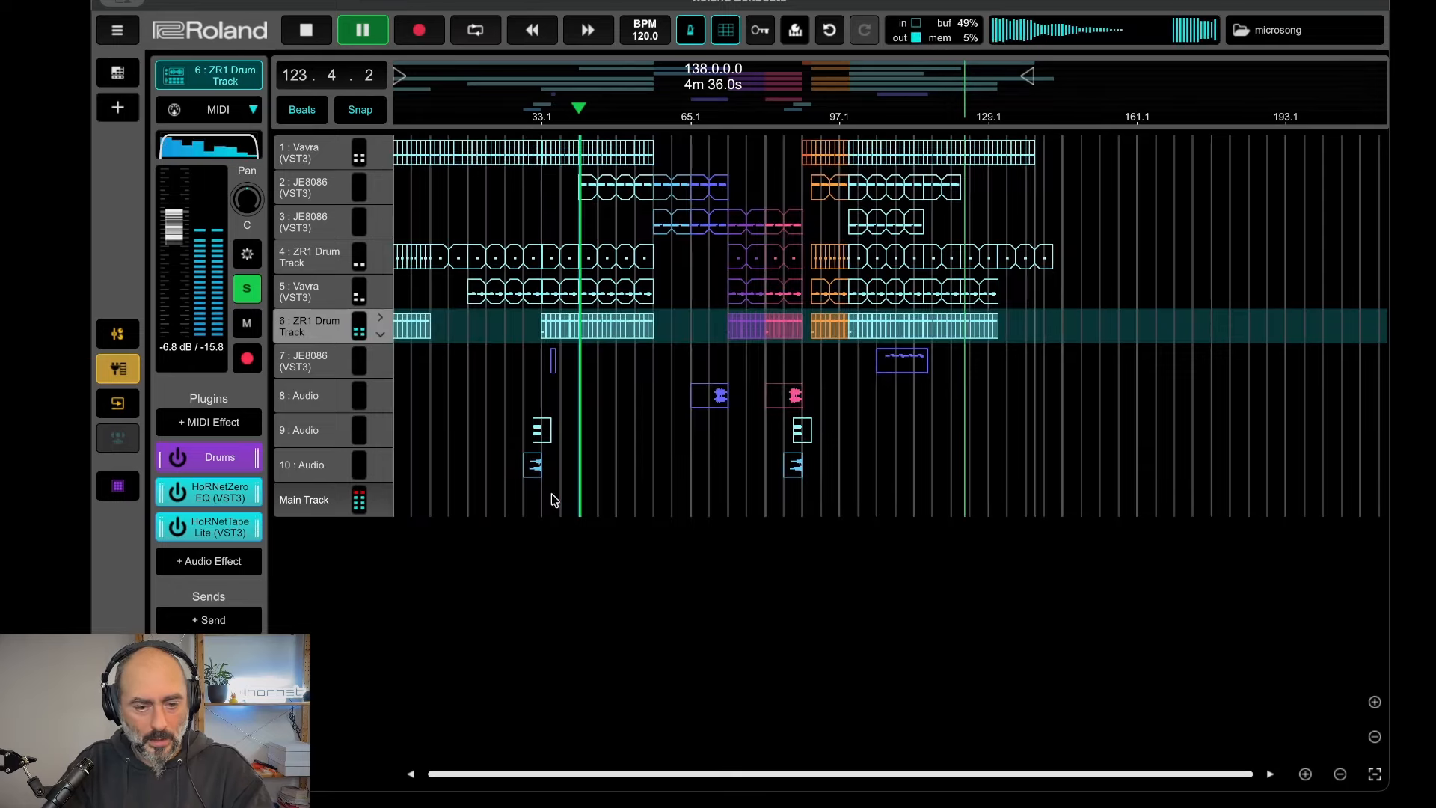
left_click(253, 291)
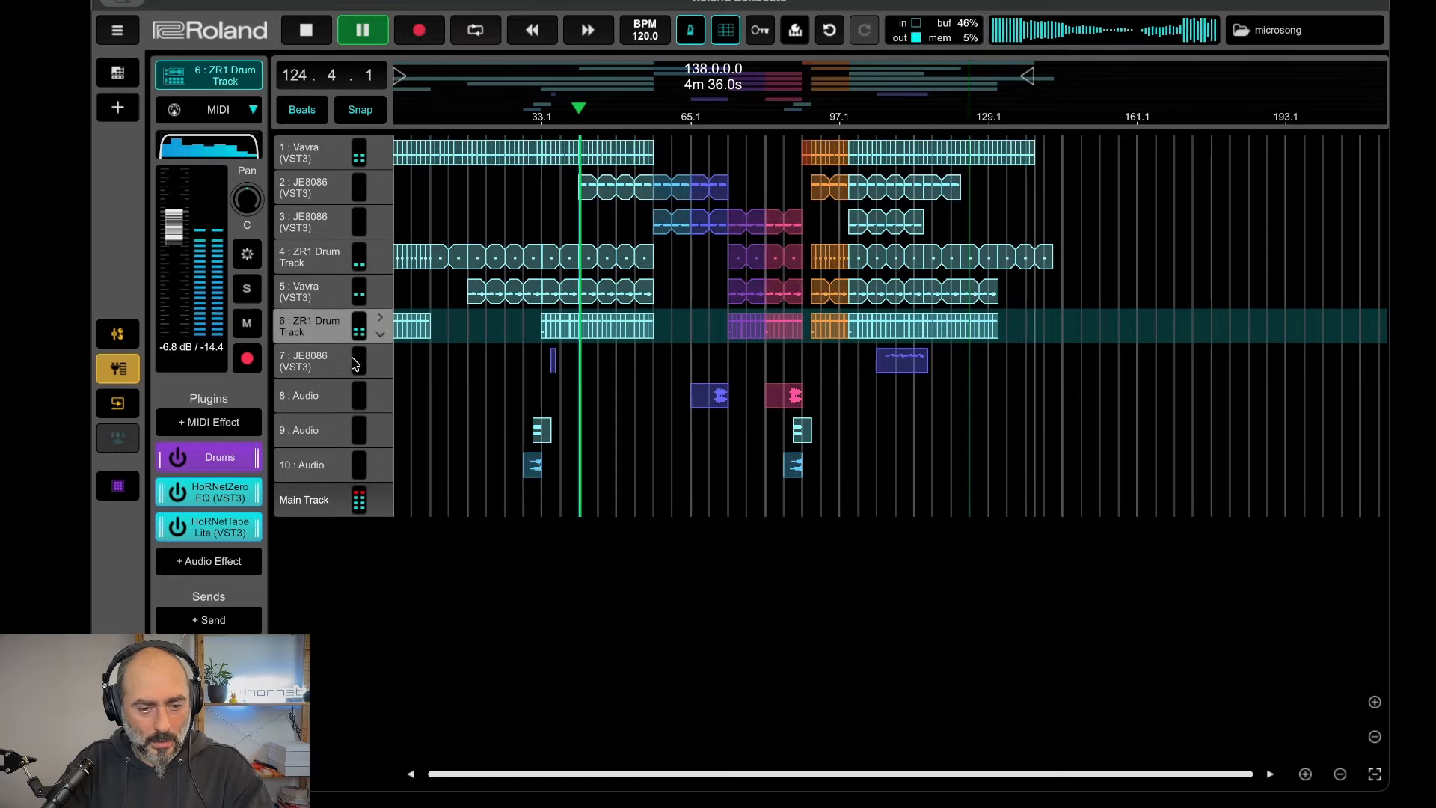
Select track 7 (JE8086) and play the full mix from the beginning of the song.
left_click(332, 366)
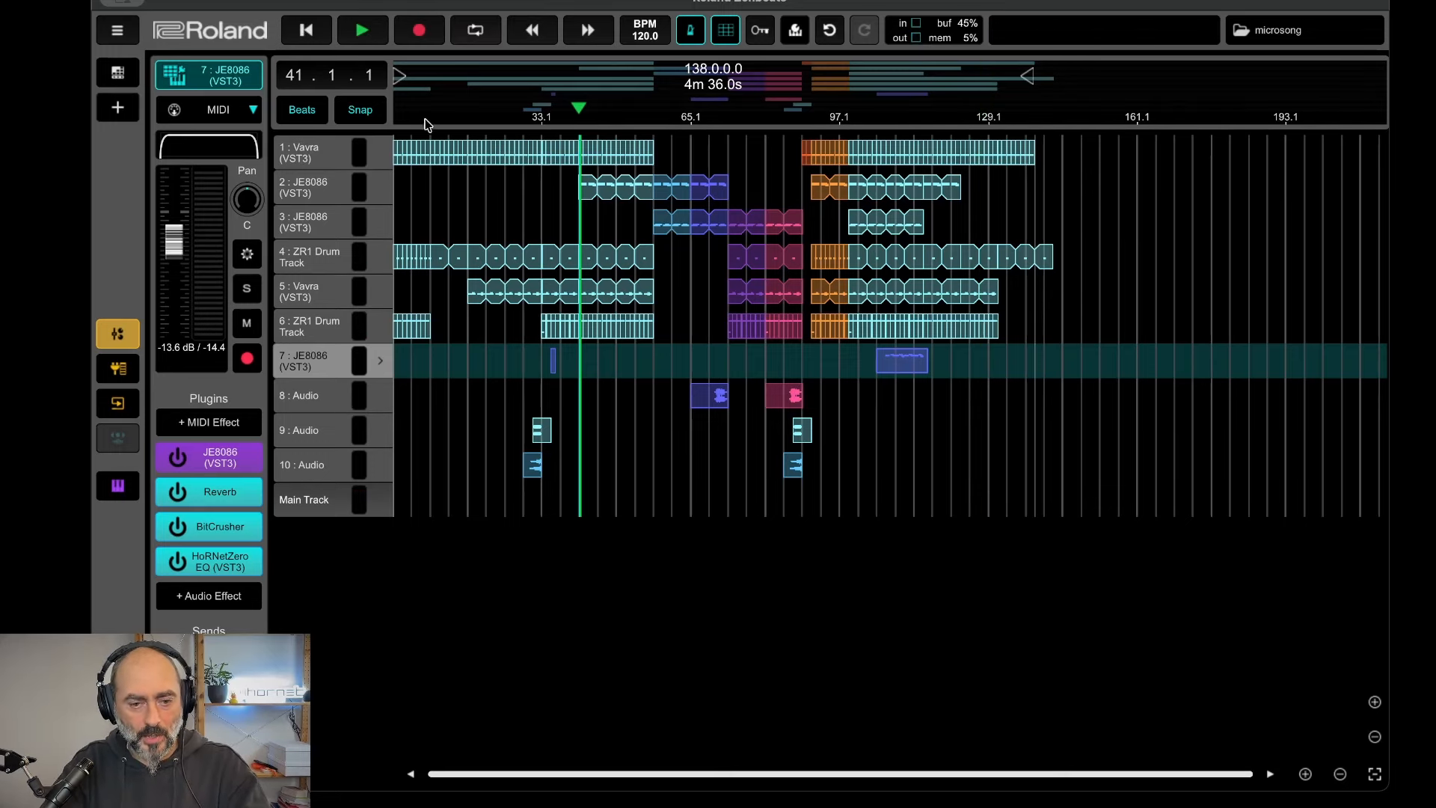
left_click(441, 108)
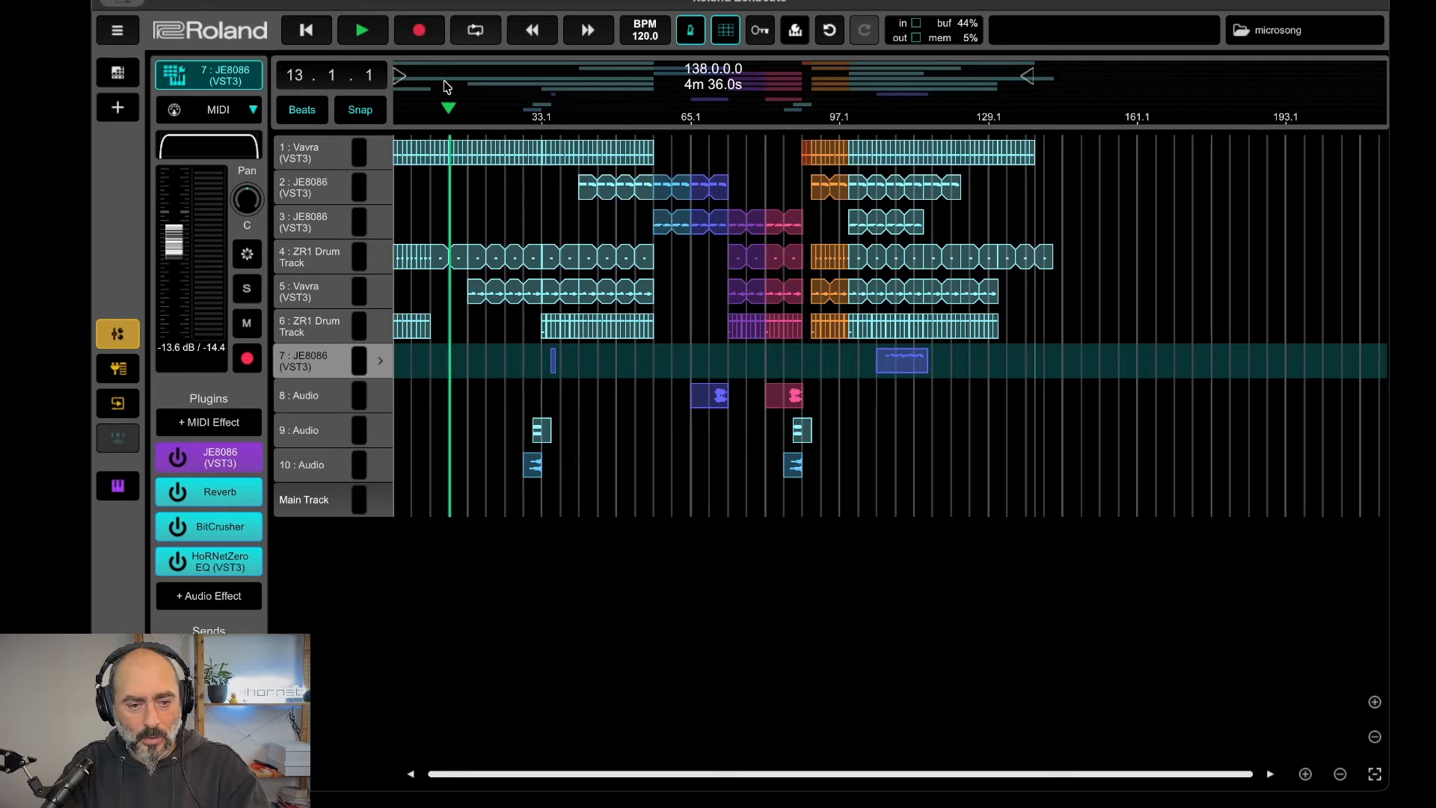
left_click(307, 31)
left_click(359, 31)
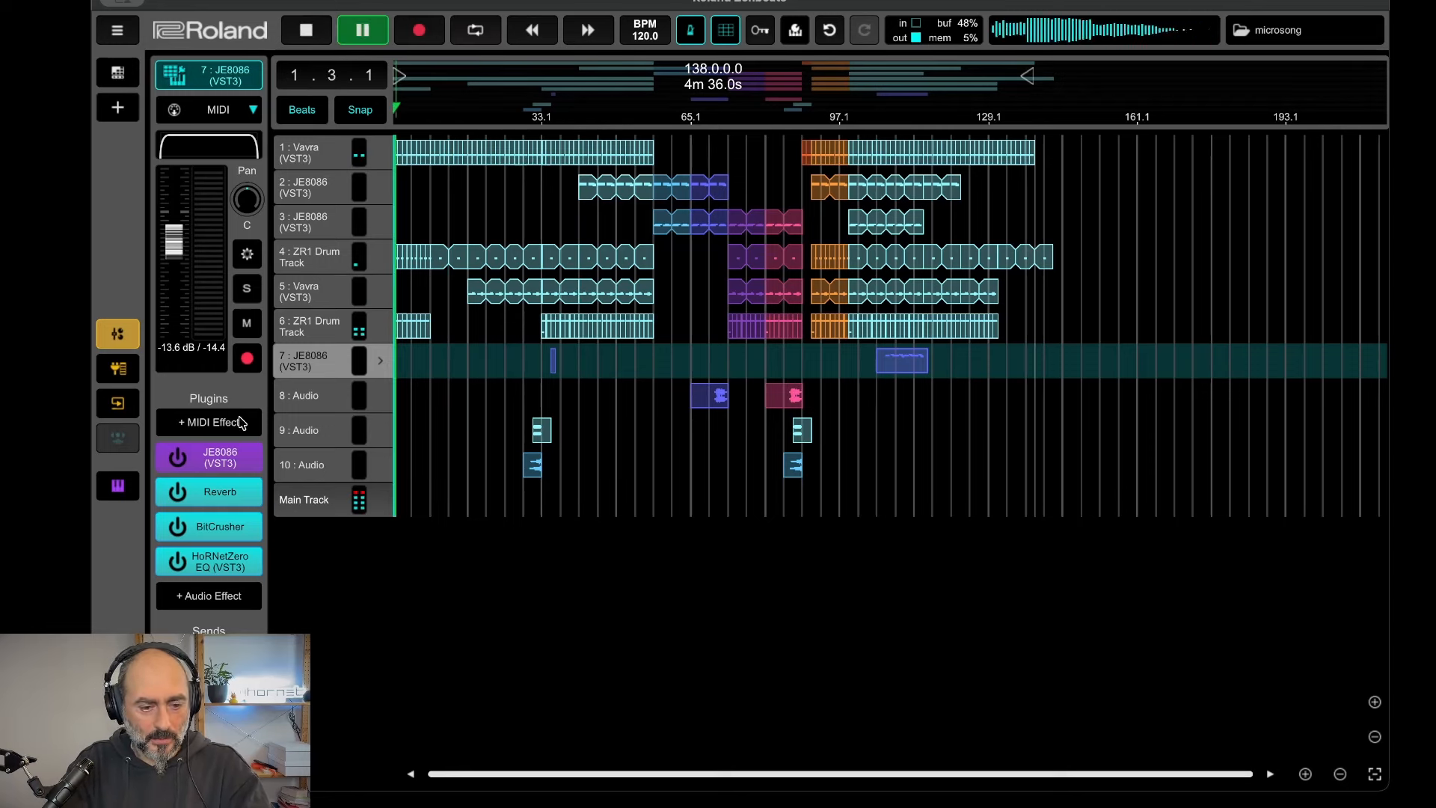
Fine-tune the Main Track's Tape Lite Input to 4.5 dB with the output linked, and close the plugin.
left_click(302, 508)
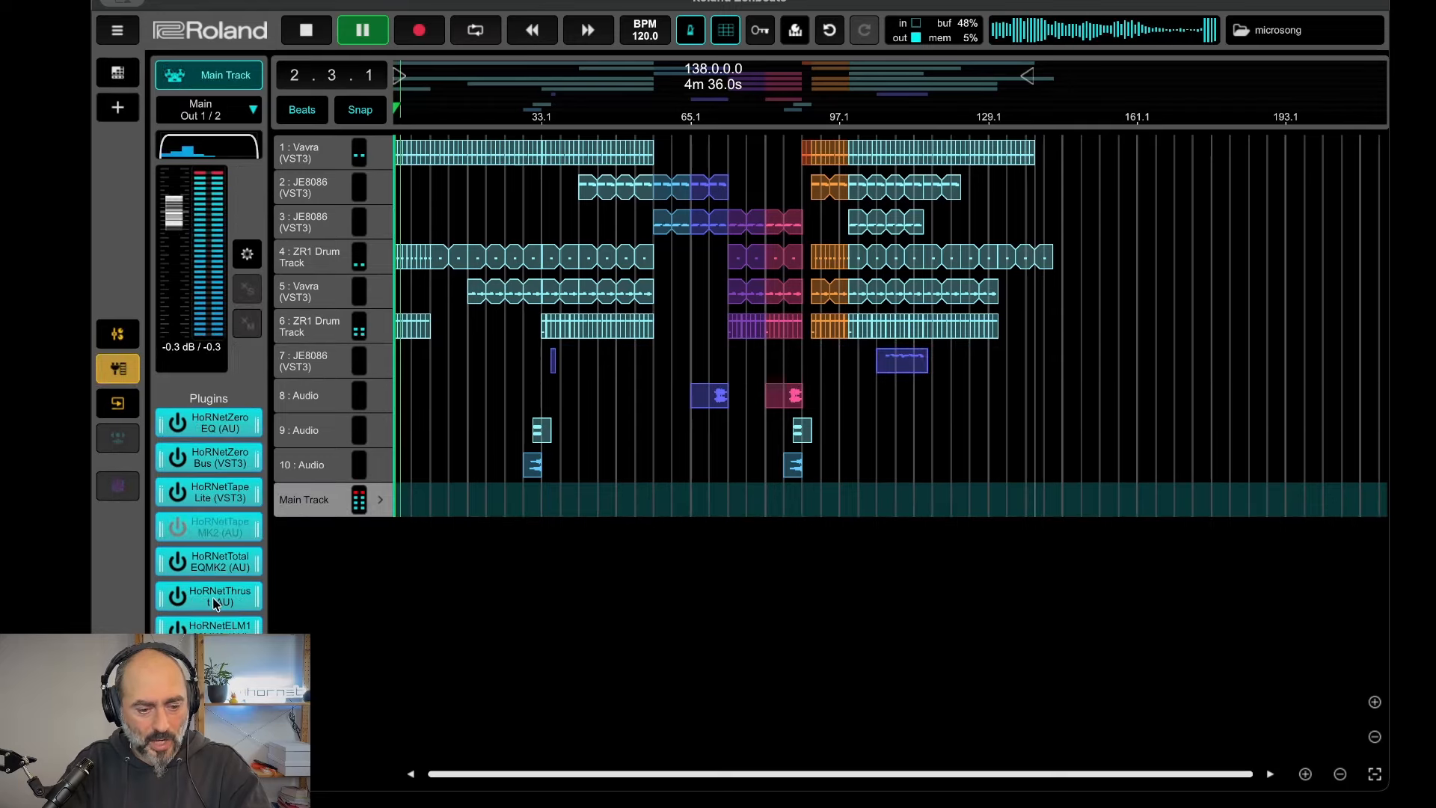
left_click(212, 497)
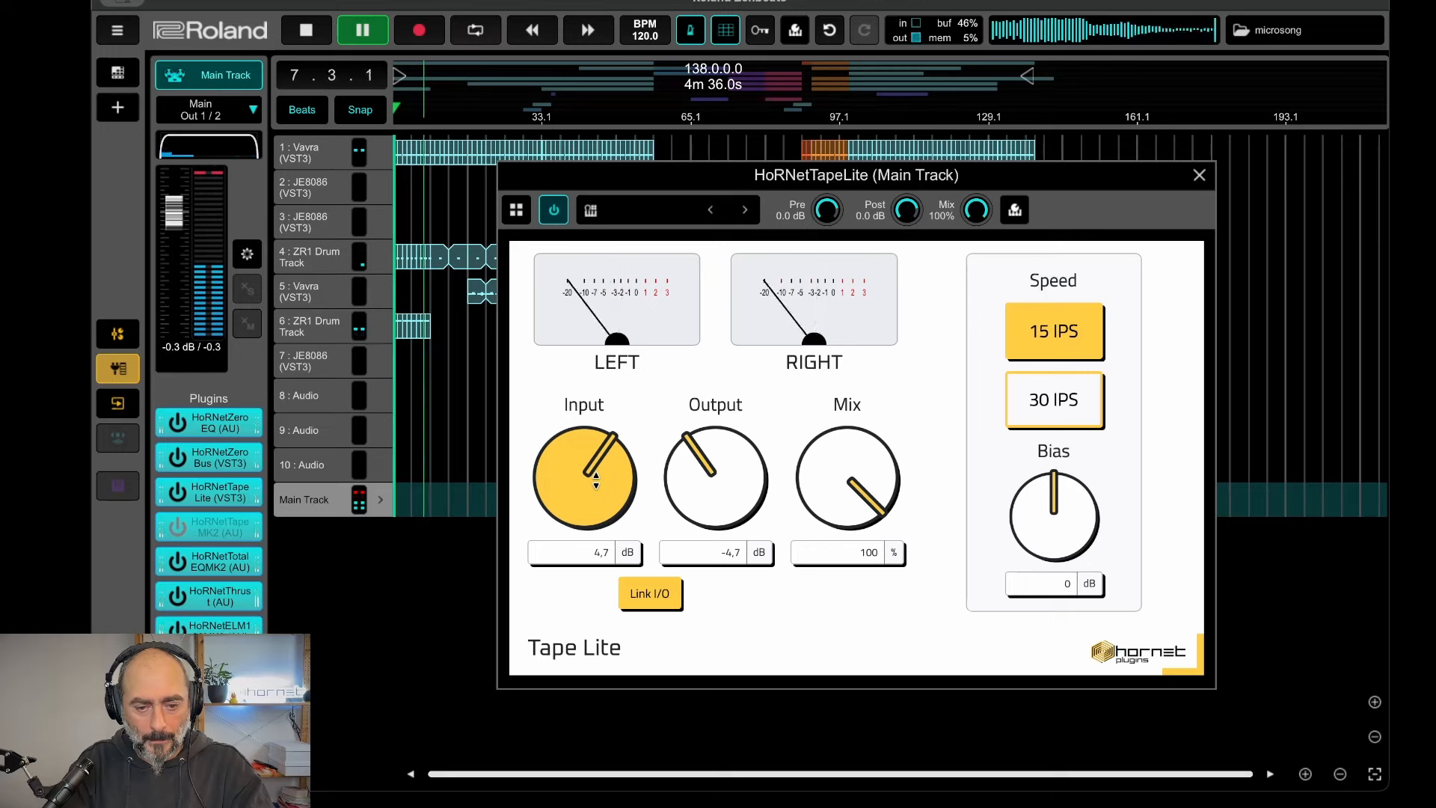
left_click_drag(596, 481, 596, 484)
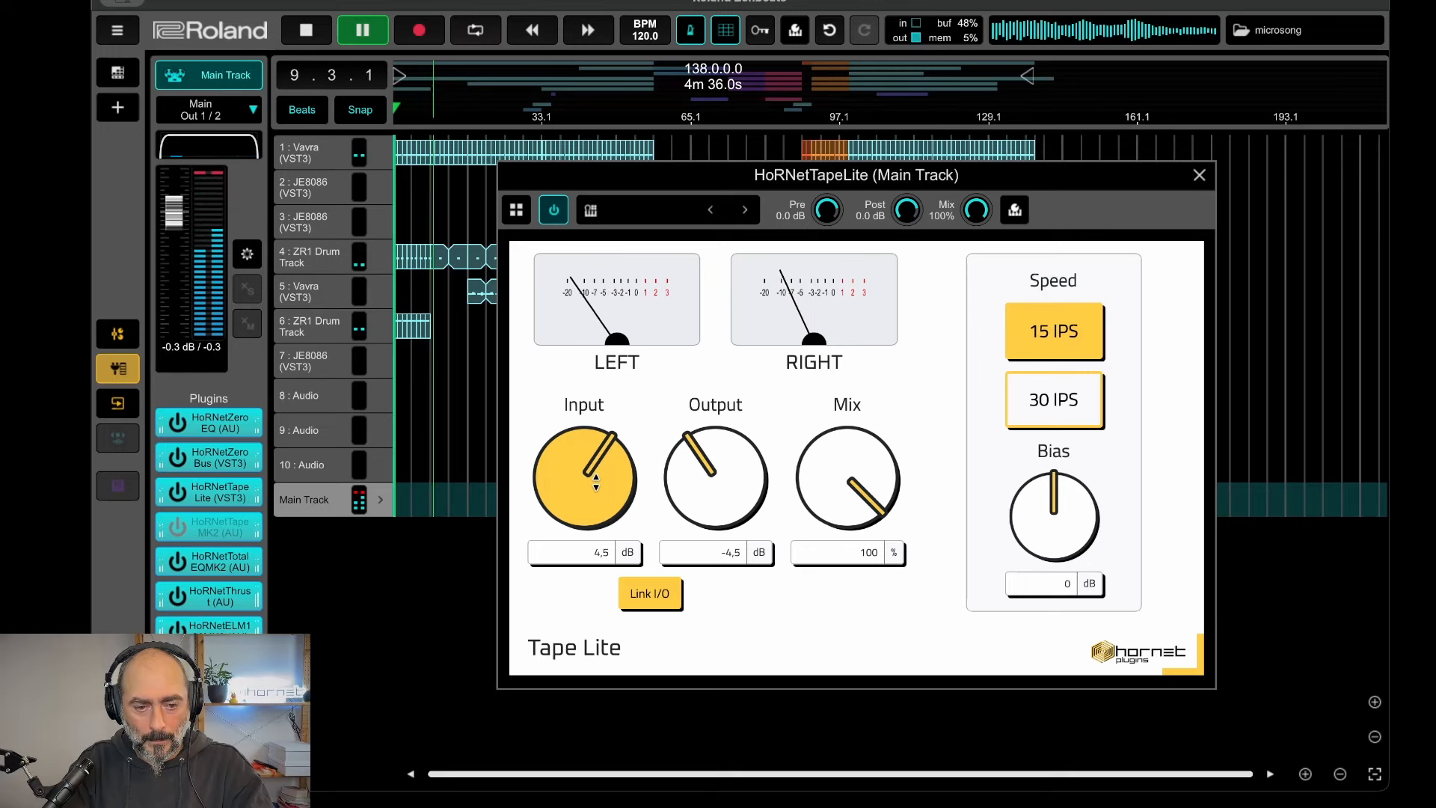
left_click_drag(597, 481, 598, 480)
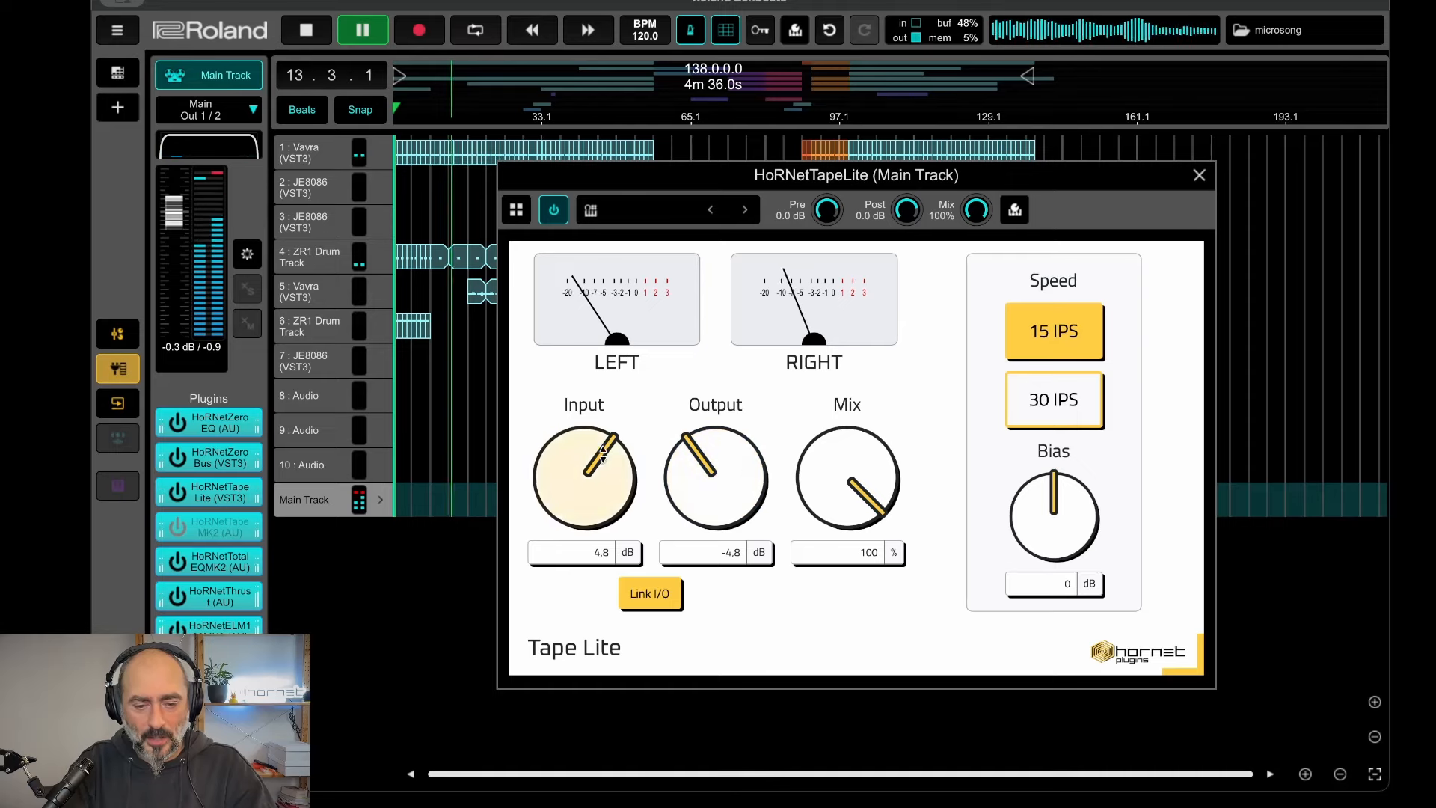
left_click_drag(594, 458, 593, 465)
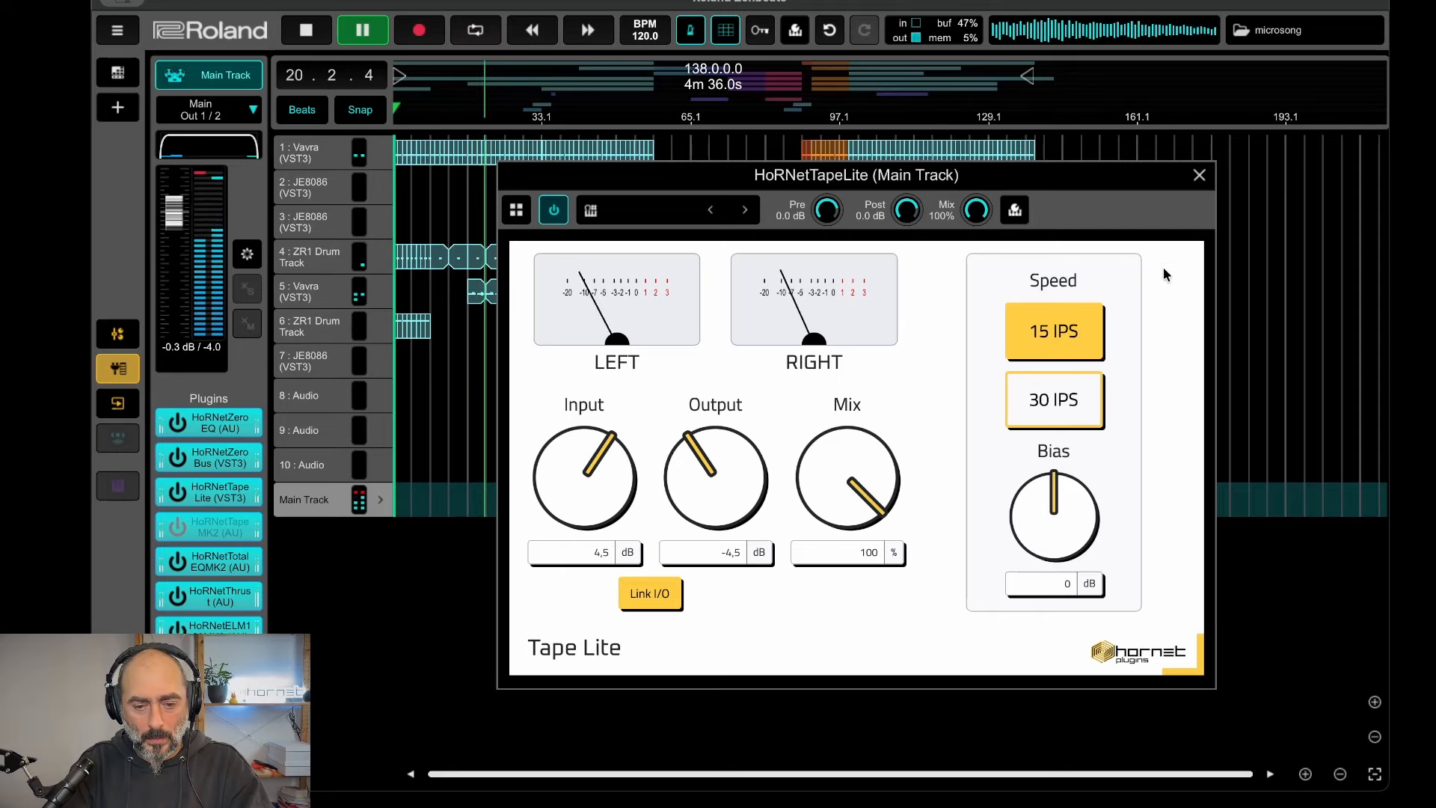
left_click(1200, 175)
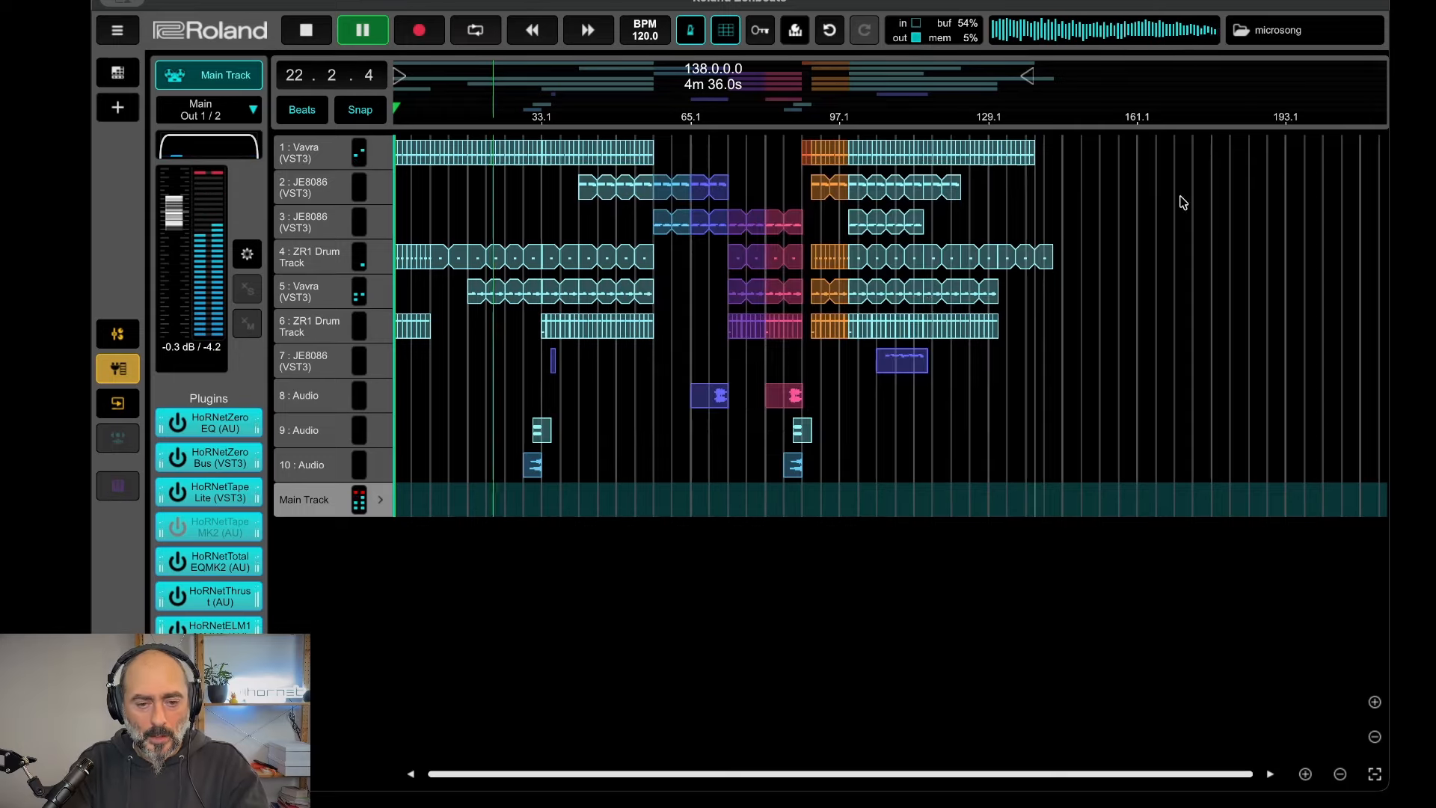
Play the song from bar 89 and lower the Main Track's Tape Lite Input to 2.5 dB with the output linked.
left_click(799, 119)
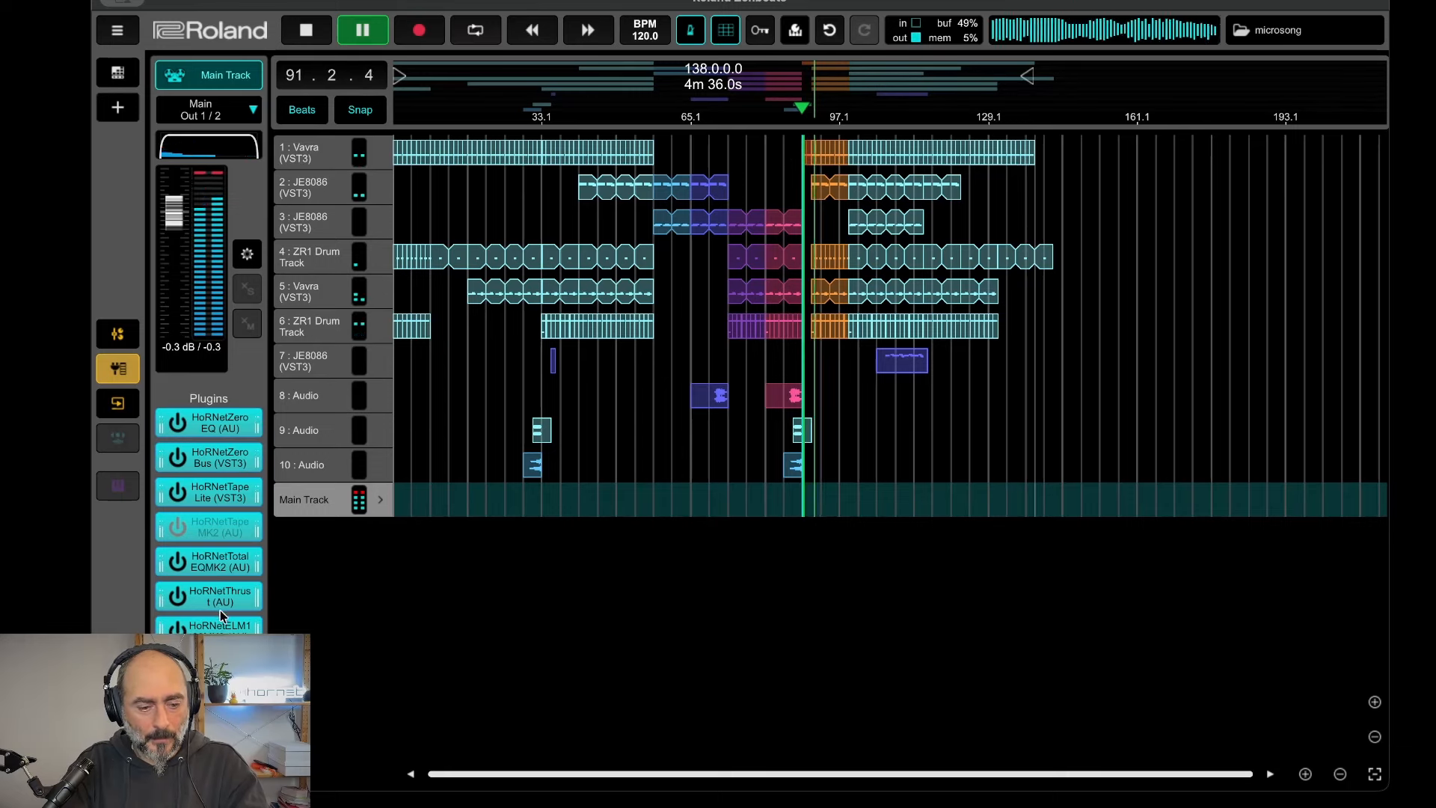
left_click(213, 498)
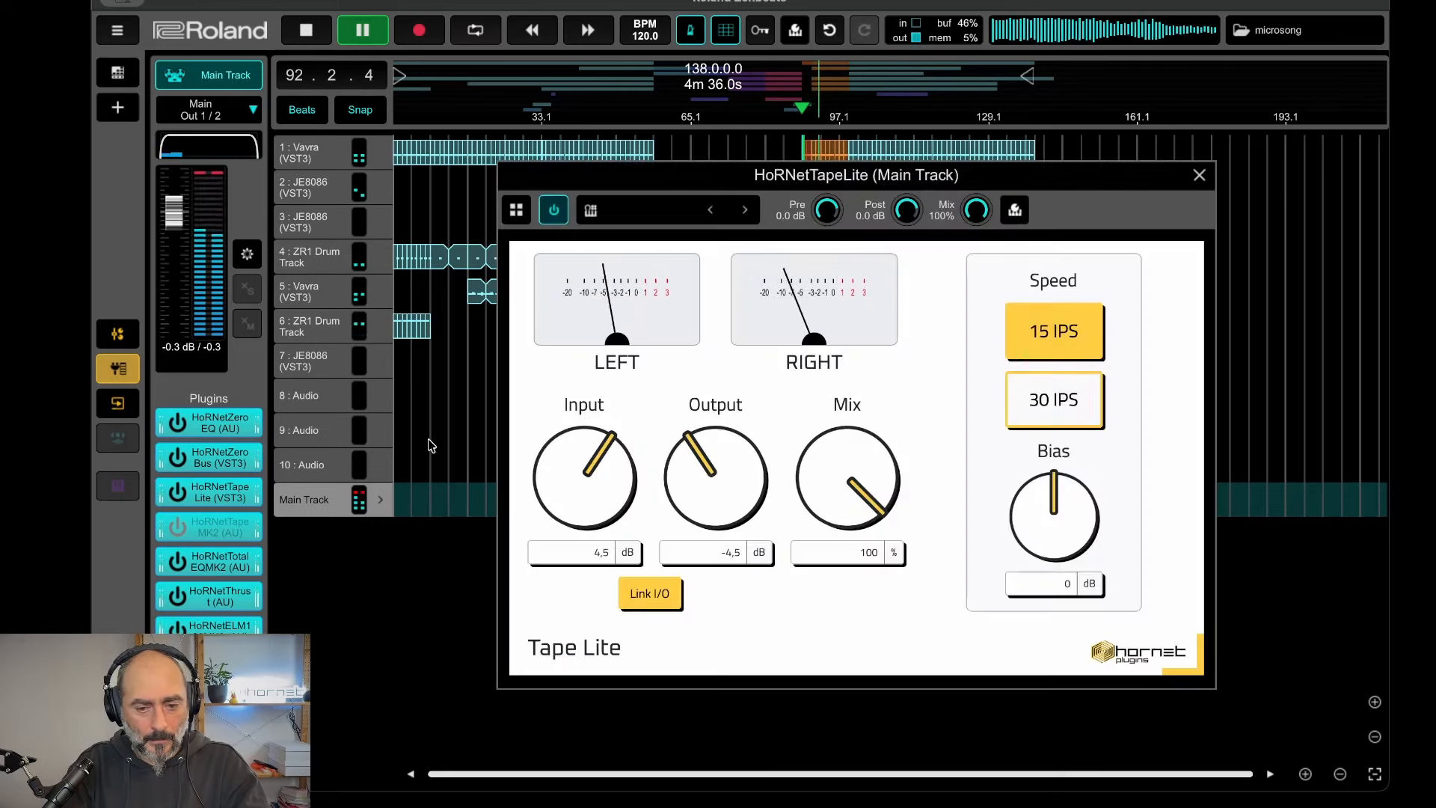
left_click_drag(562, 470, 559, 490)
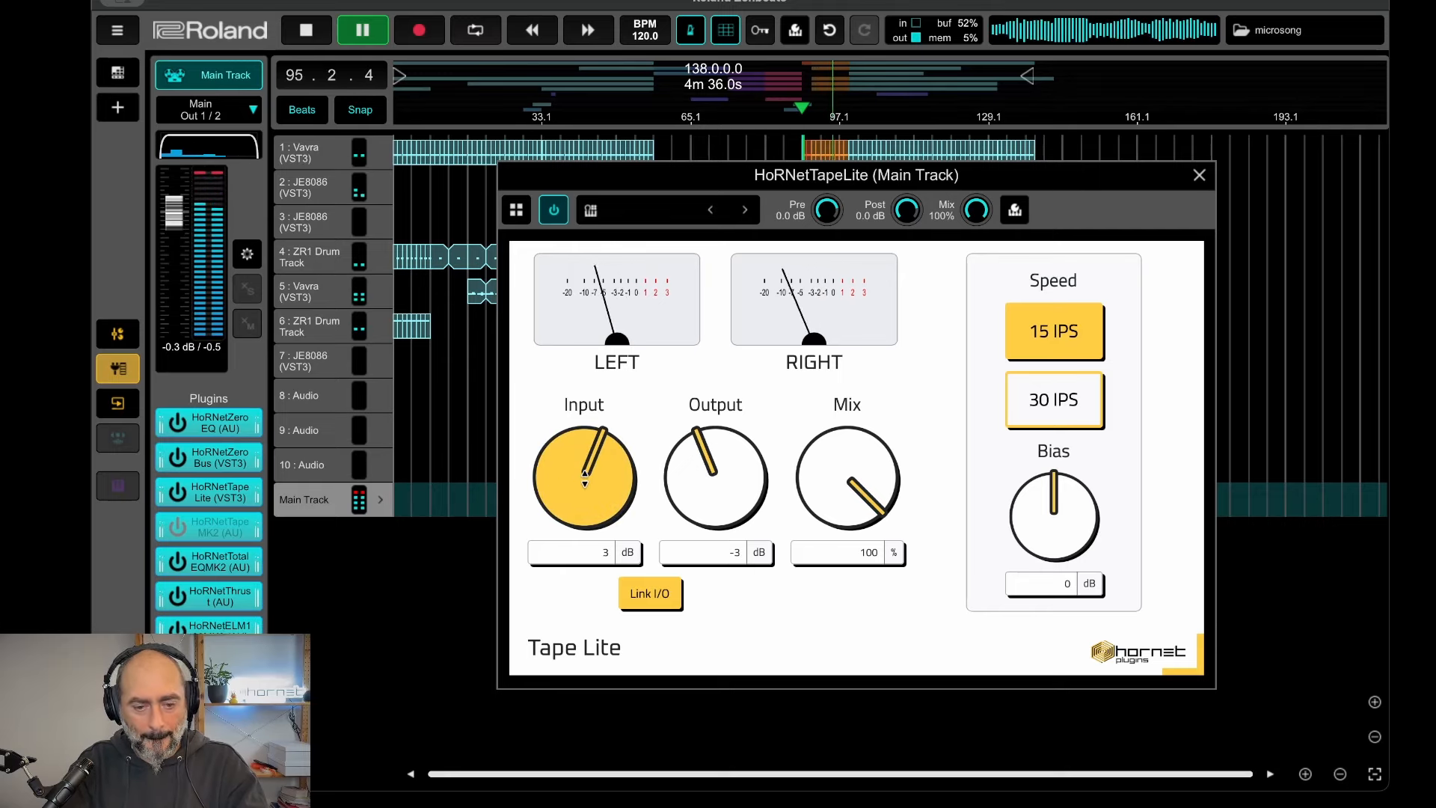
left_click_drag(571, 476, 570, 481)
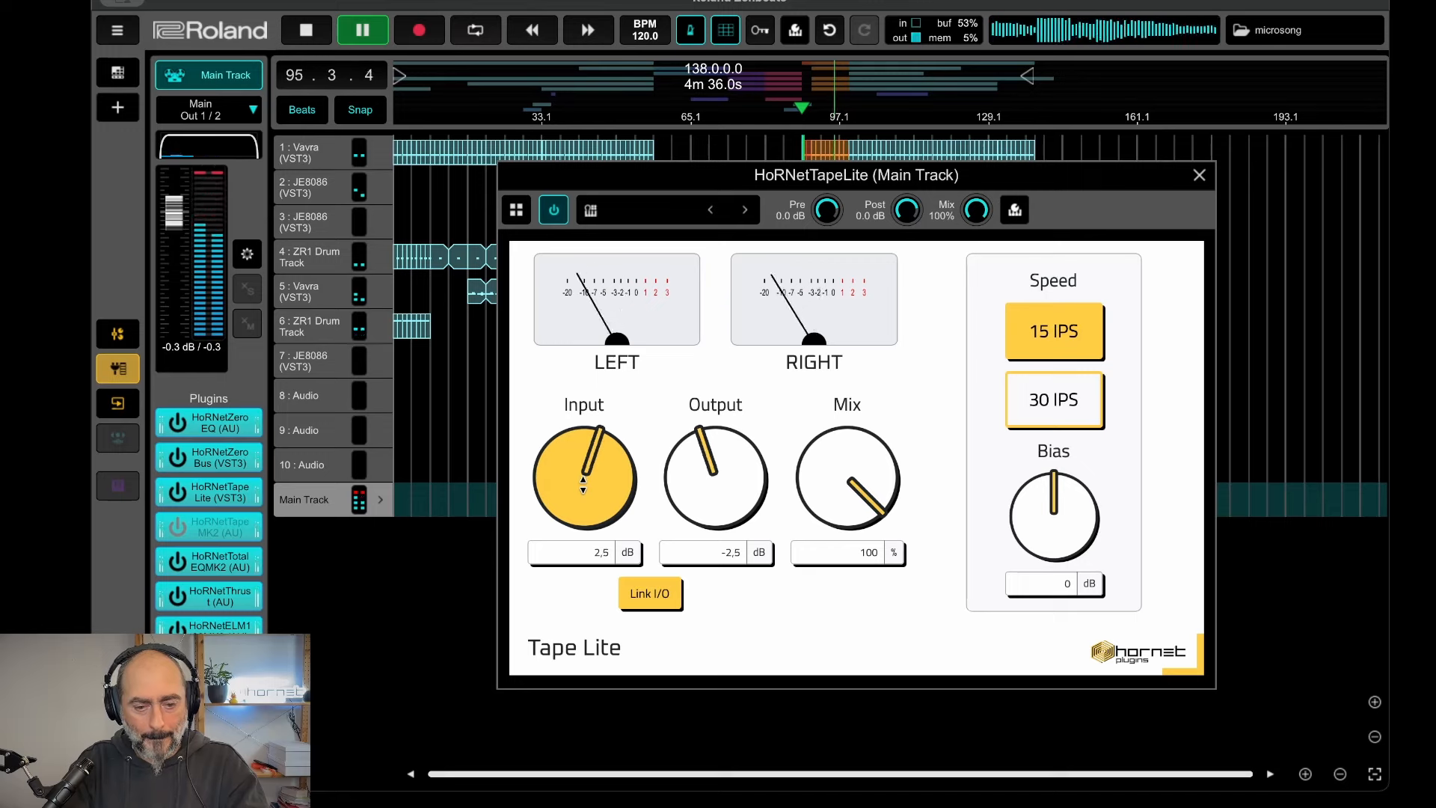
Compare the mix with the Main Track's Tape Lite bypassed and enabled, close the plugin and stop playback.
left_click(554, 212)
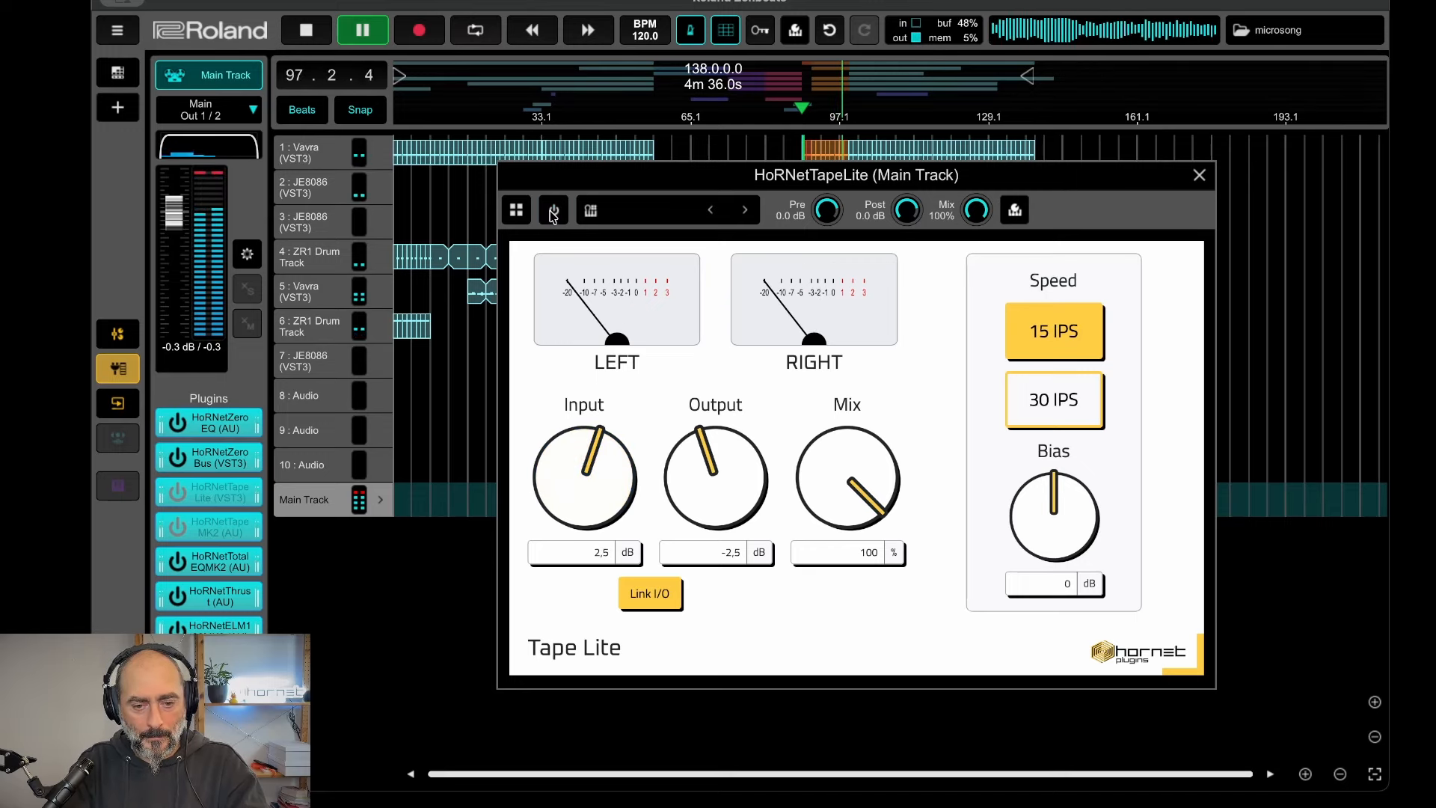
left_click(553, 211)
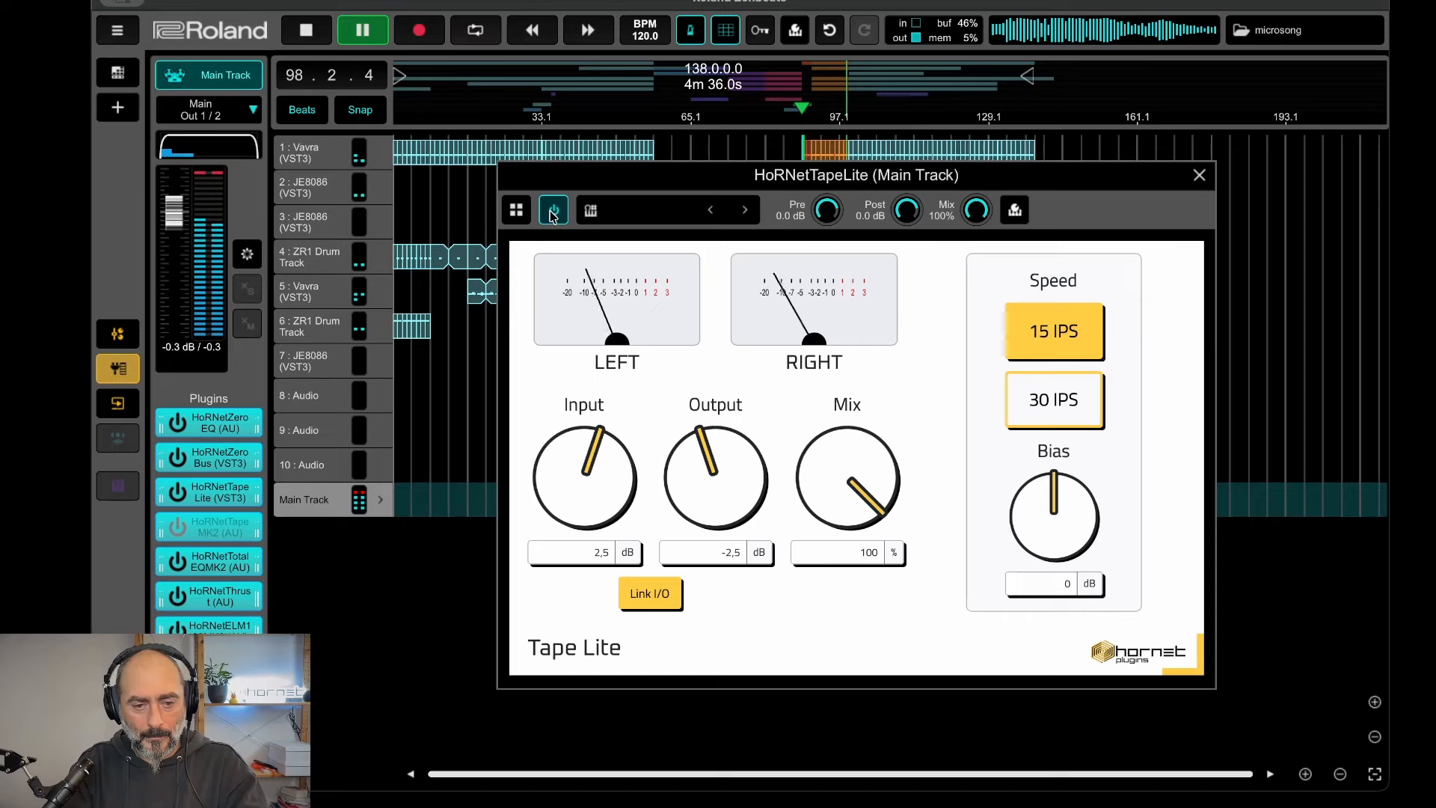
left_click(1198, 176)
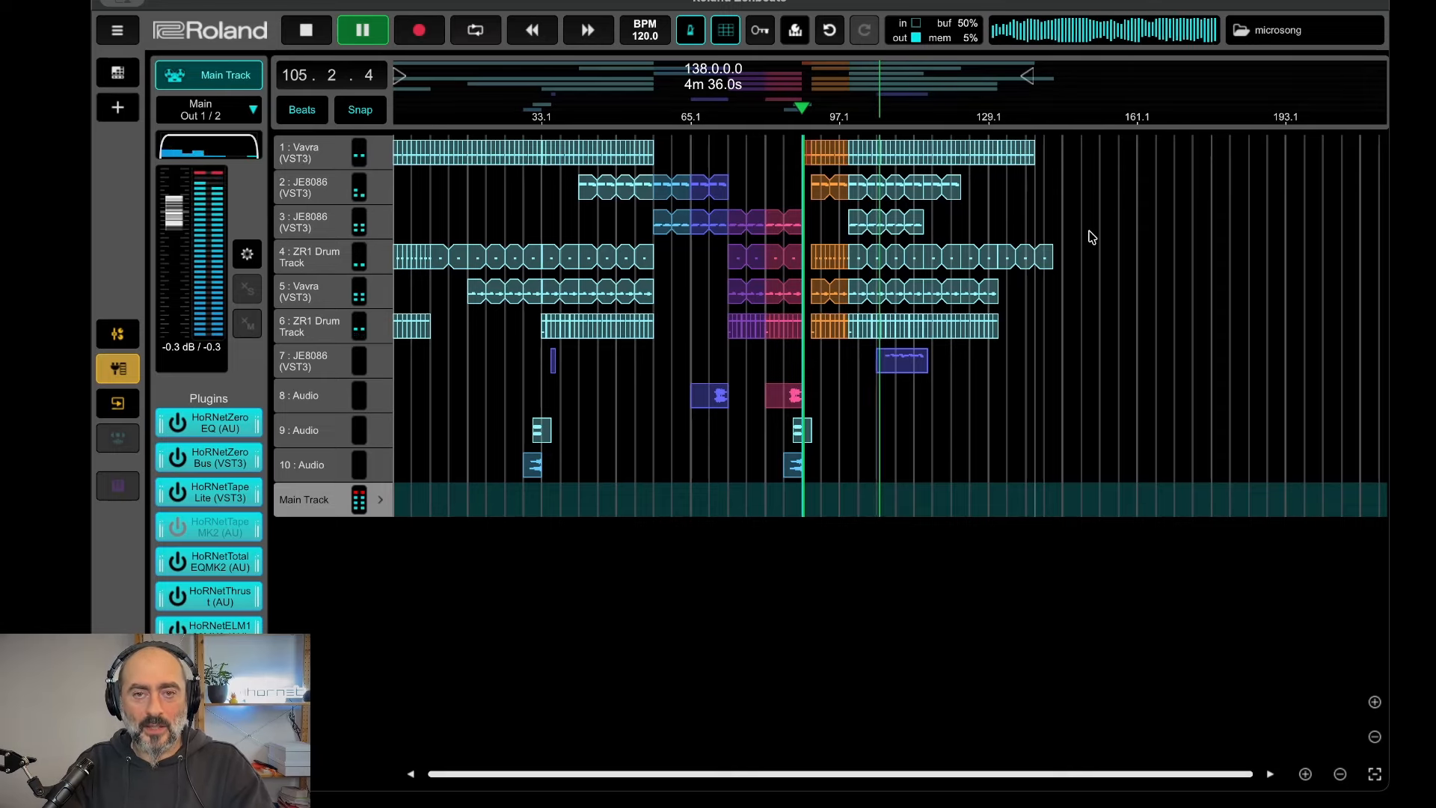
left_click(307, 32)
left_click(307, 31)
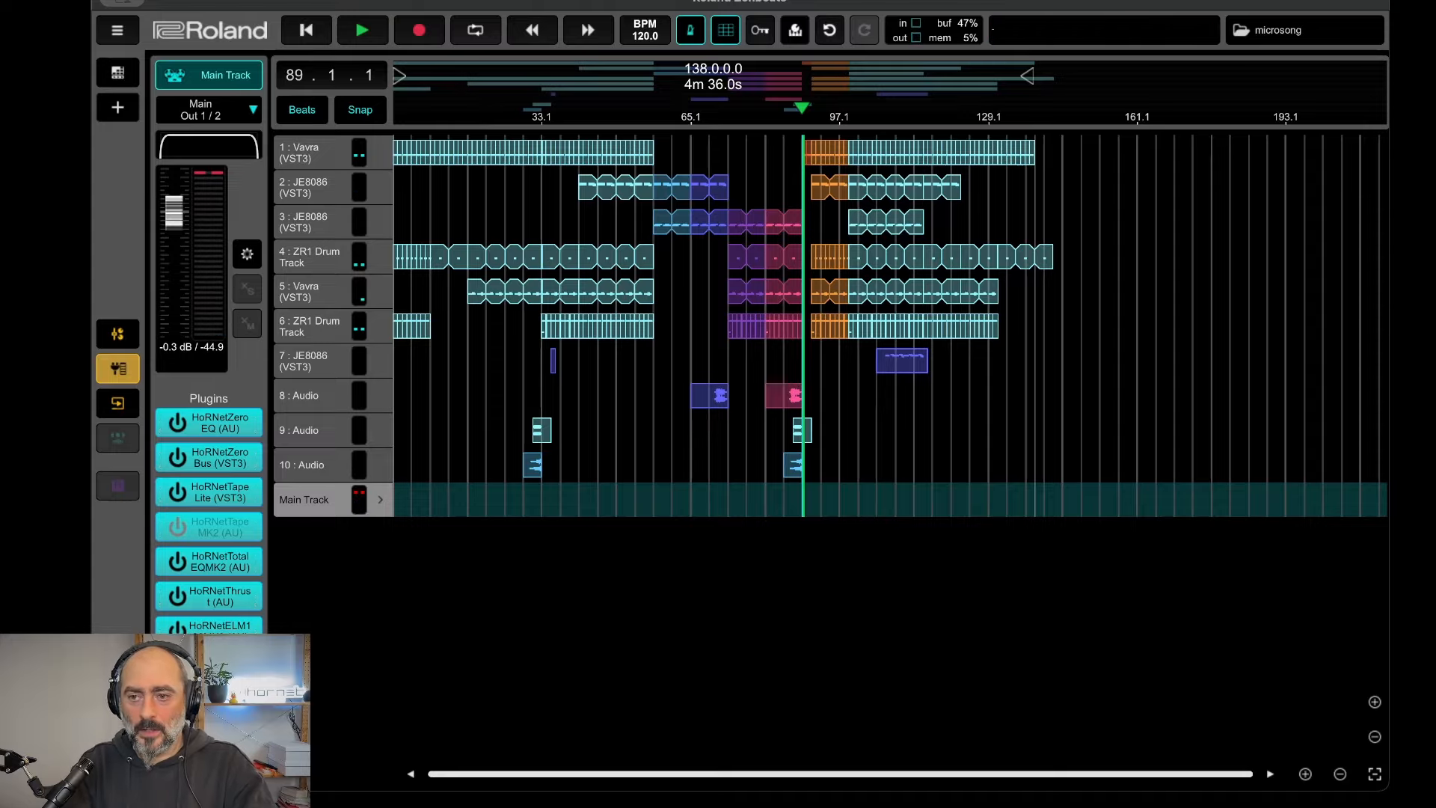